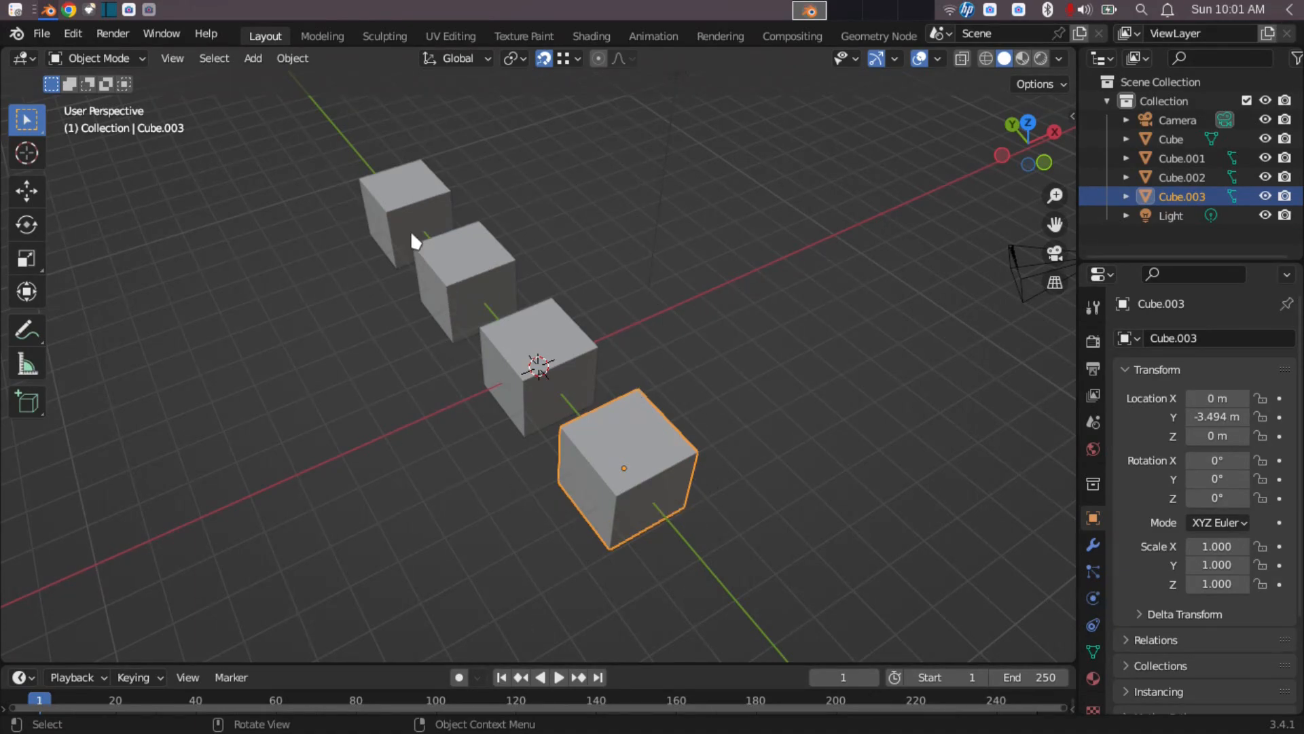
Step: View the row of four cubes in wireframe shading from several angles
scroll(717, 458, "up", 2)
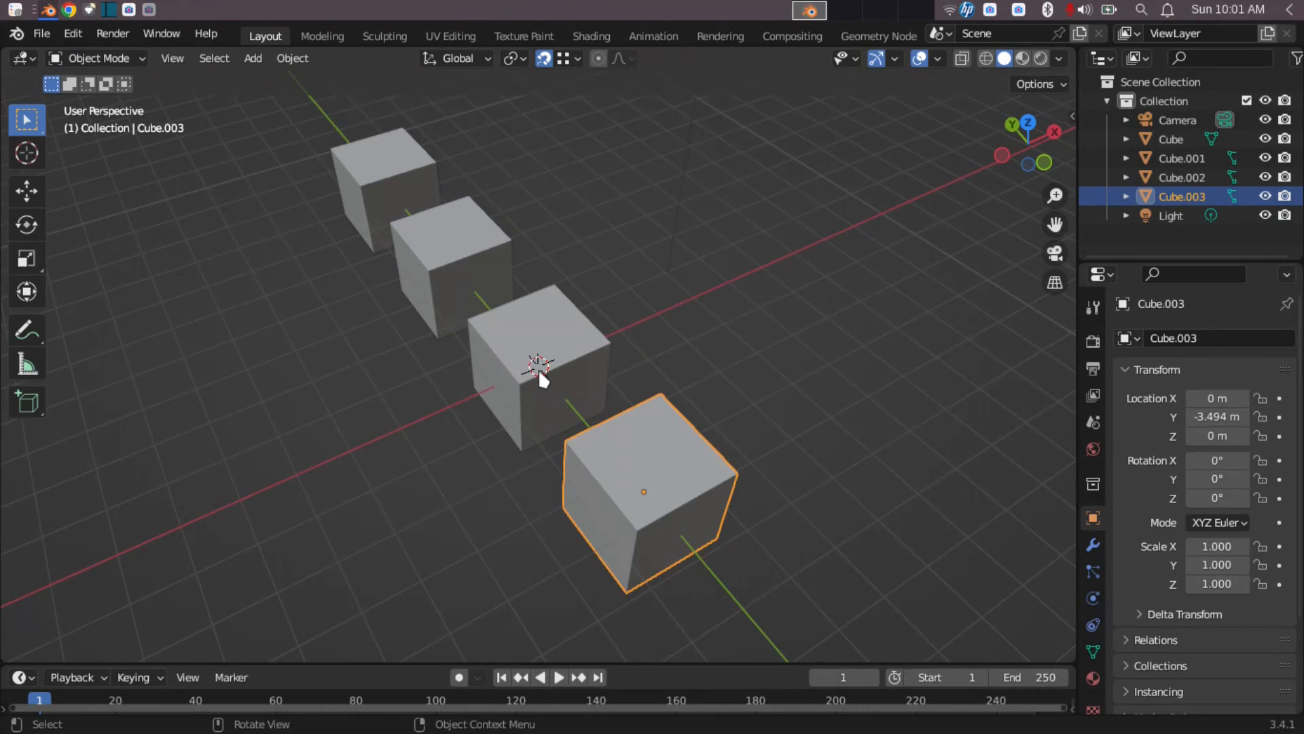
middle_click_drag(620, 444, 591, 371)
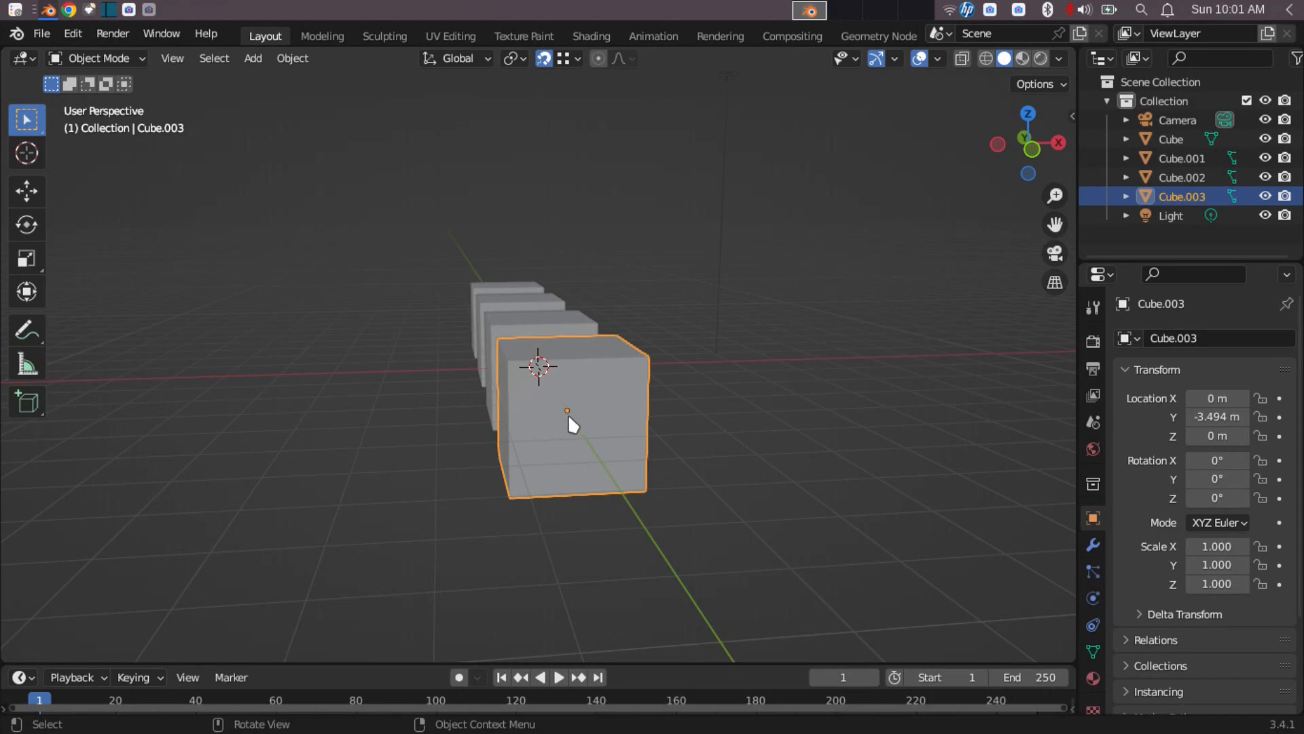
middle_click_drag(567, 408, 688, 426)
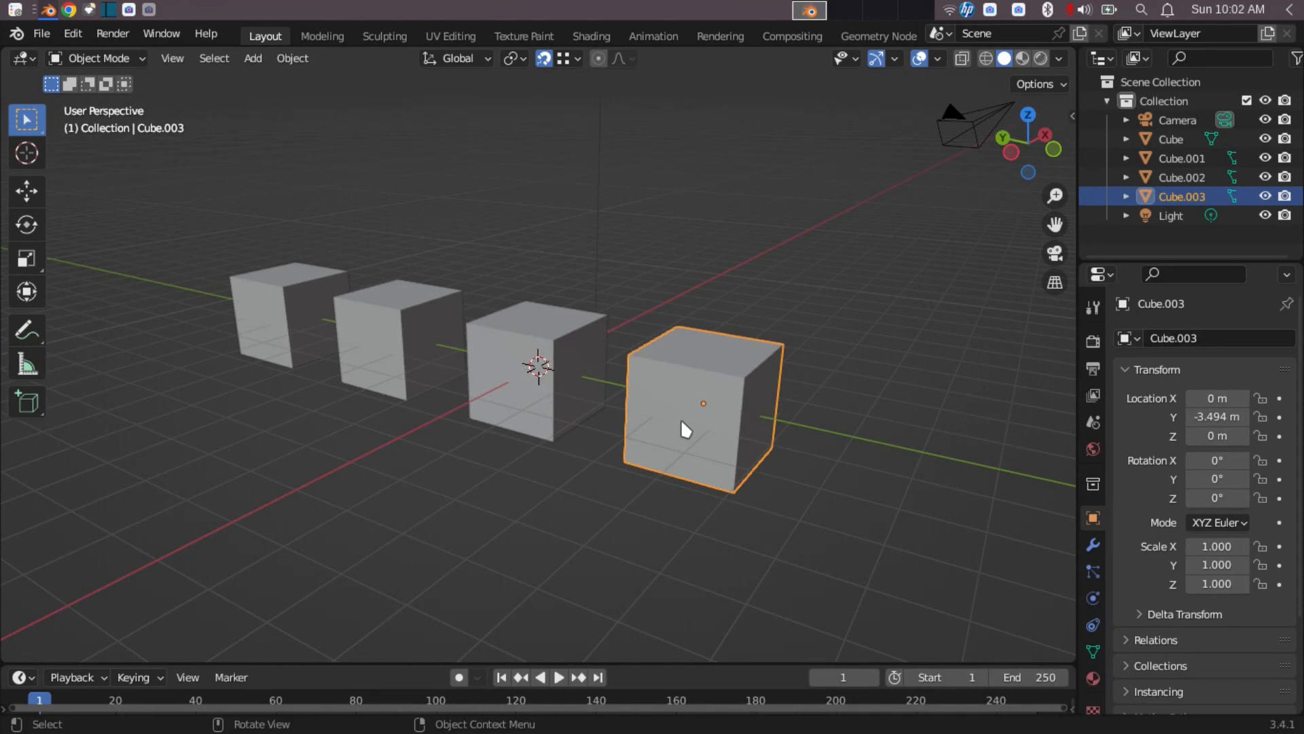
middle_click_drag(760, 368, 716, 392)
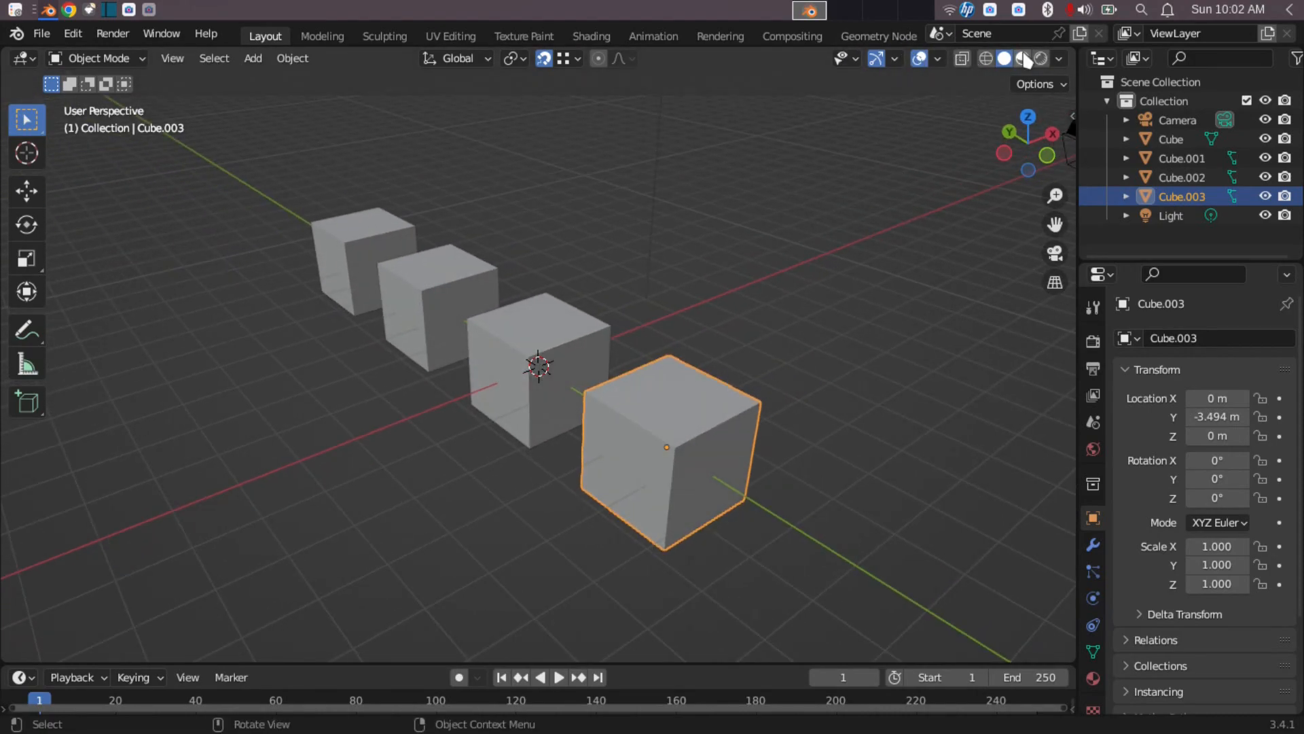
left_click(986, 58)
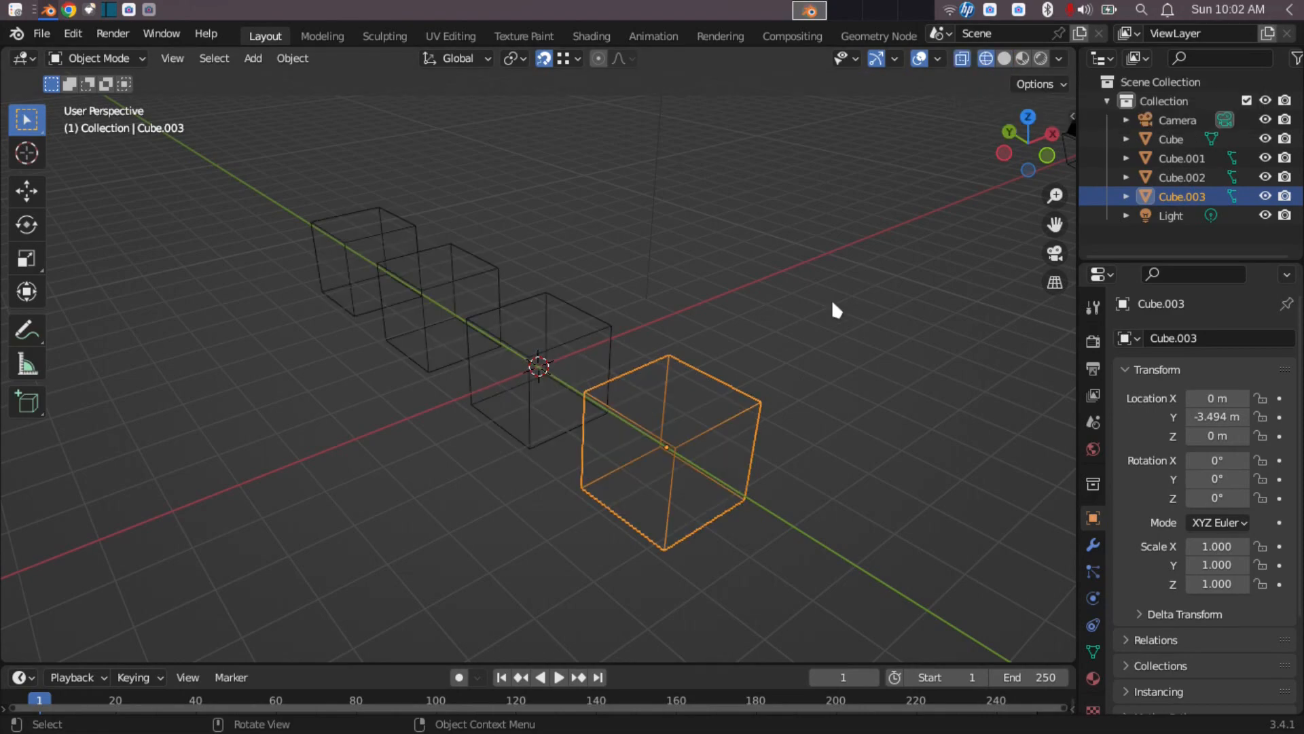
middle_click_drag(436, 374, 508, 351)
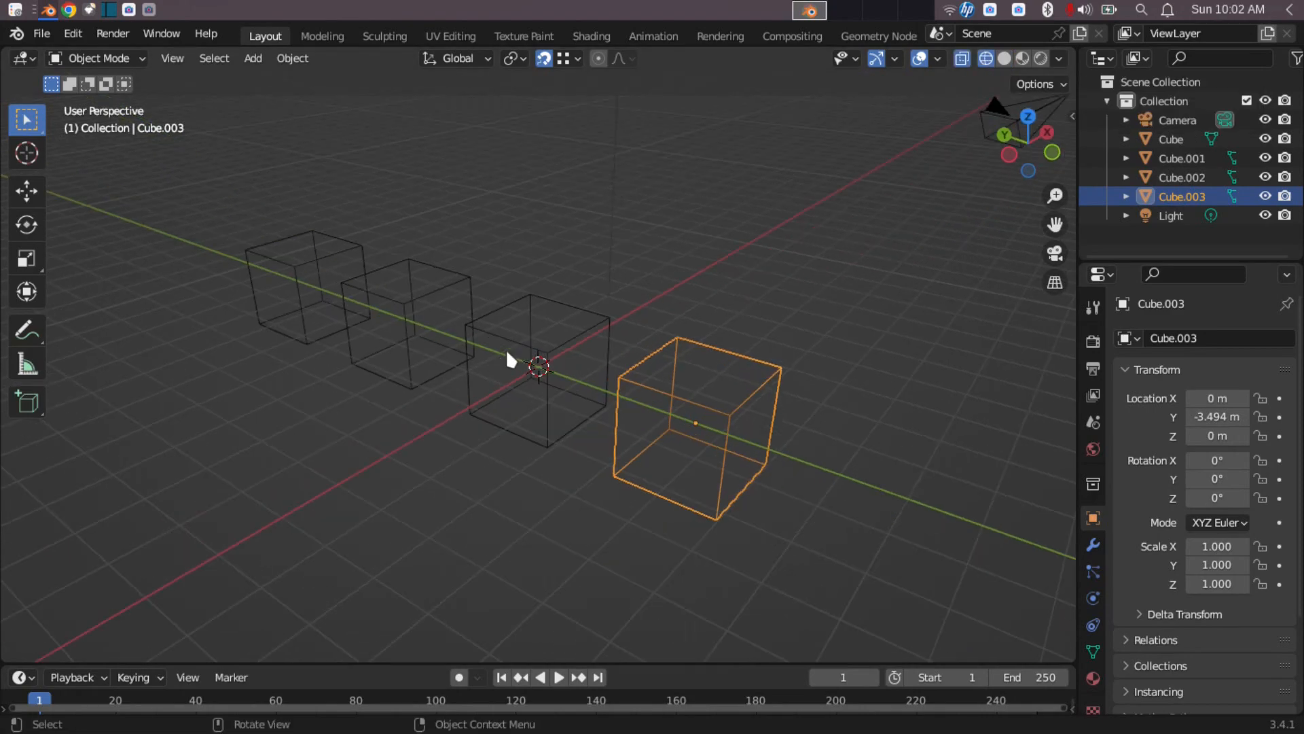
middle_click_drag(707, 373, 594, 432)
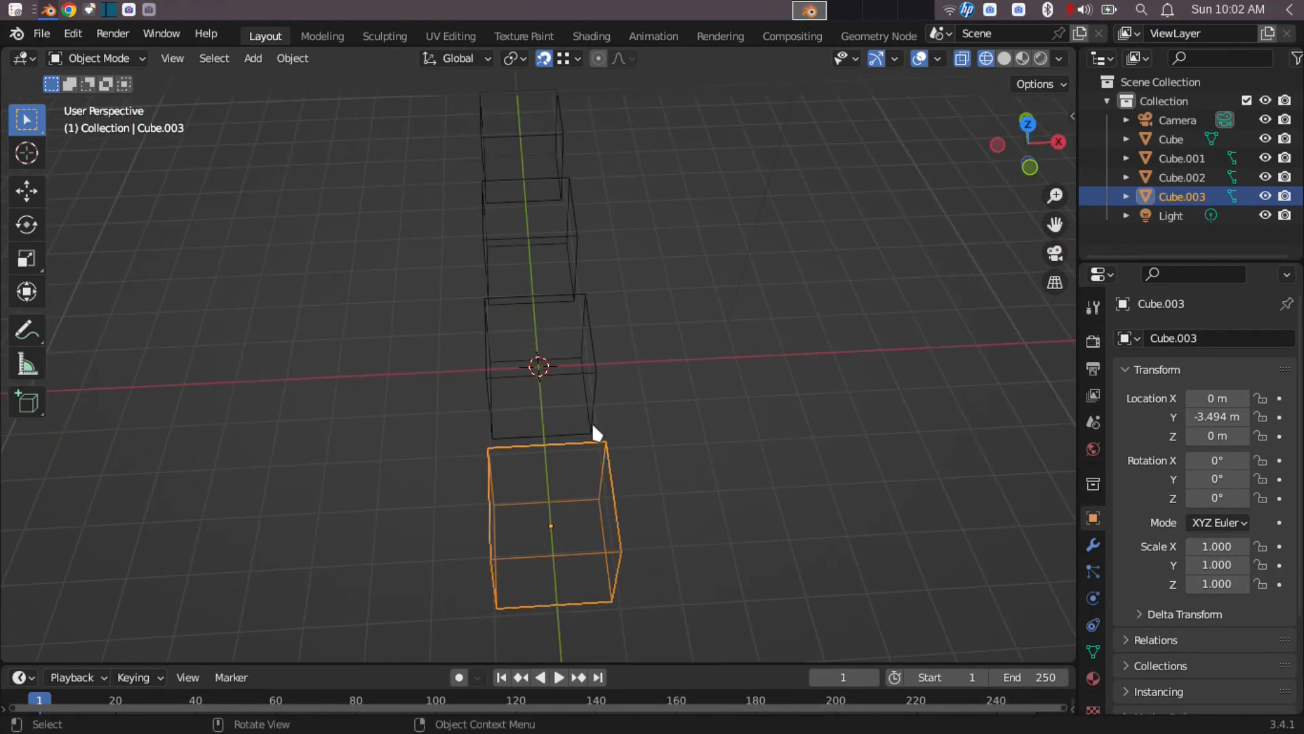
Step: Compare how the four cubes look in solid shading and in material preview shading
left_click(1012, 61)
mouse_move(752, 418)
middle_mouse_down()
mouse_move(803, 337)
mouse_move(870, 336)
mouse_move(897, 370)
mouse_move(707, 373)
mouse_move(714, 387)
mouse_move(784, 346)
mouse_move(807, 355)
middle_mouse_up()
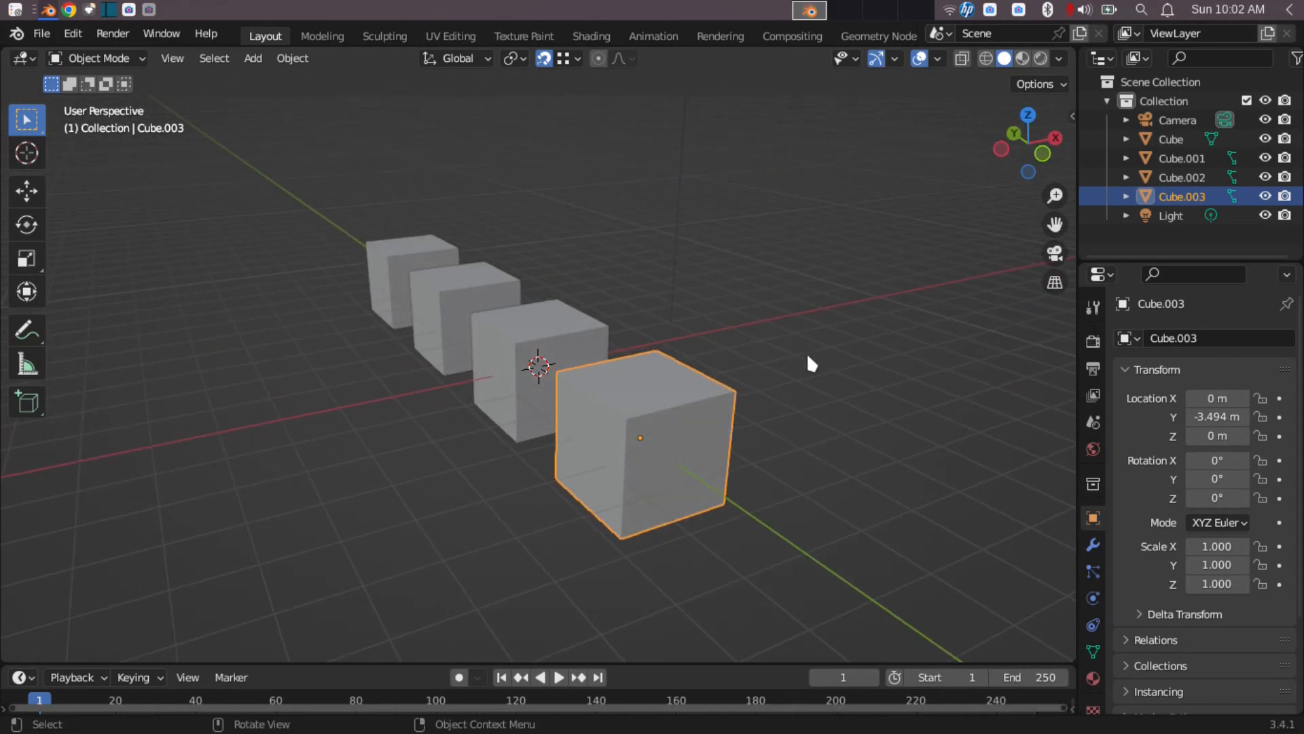
left_click(1022, 58)
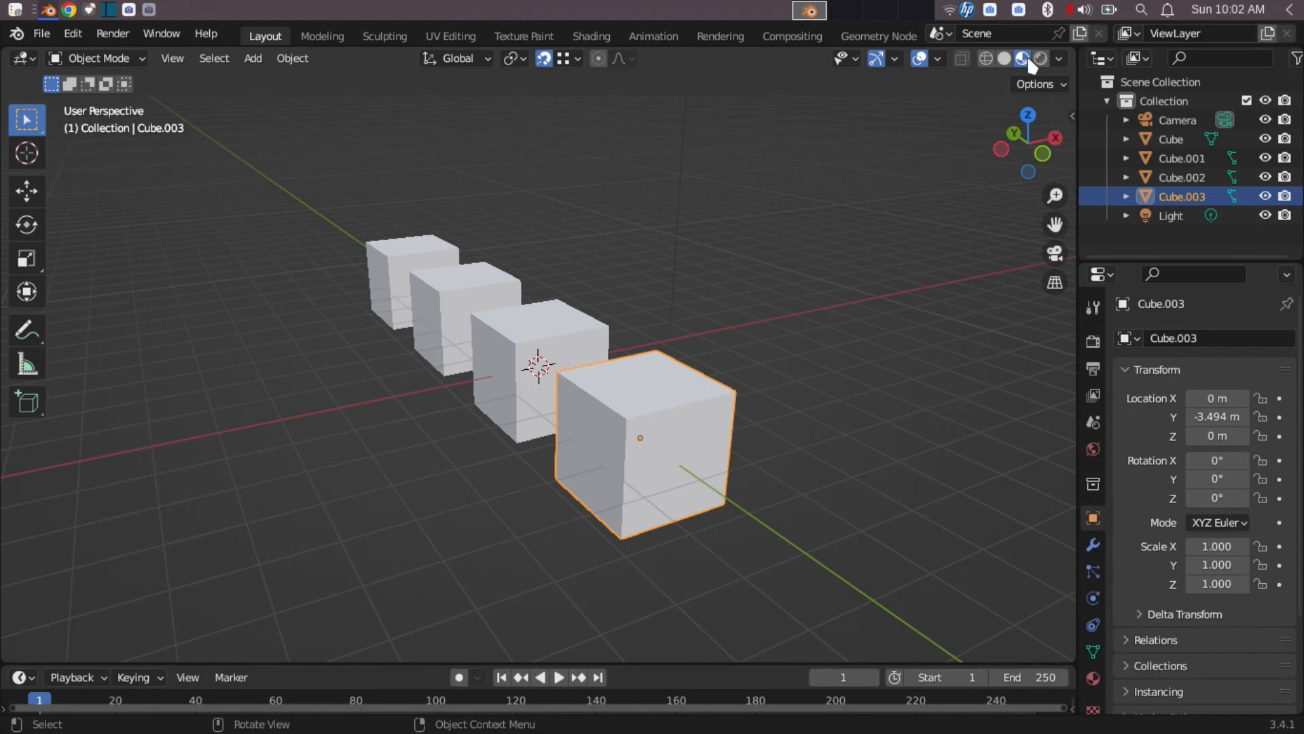
middle_click_drag(786, 446, 676, 445)
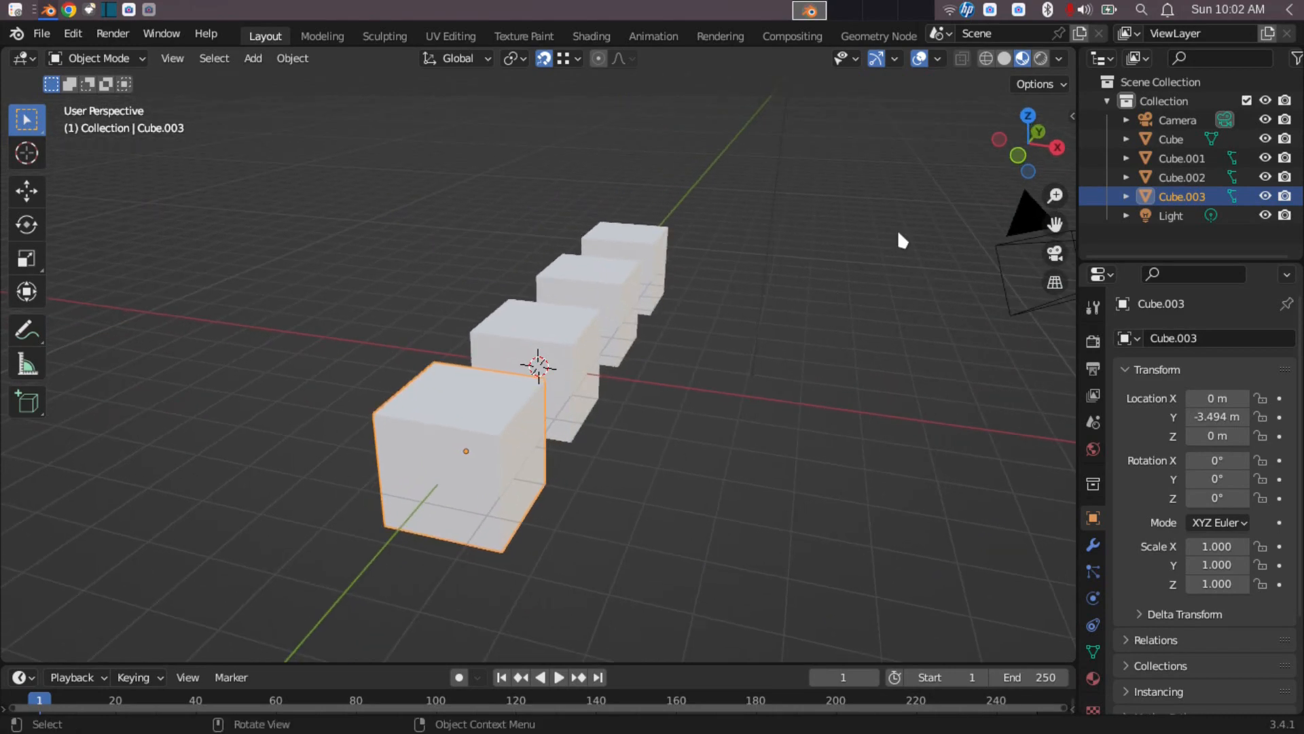
Step: View the cubes in rendered shading and return the viewport to solid shading
left_click(1041, 59)
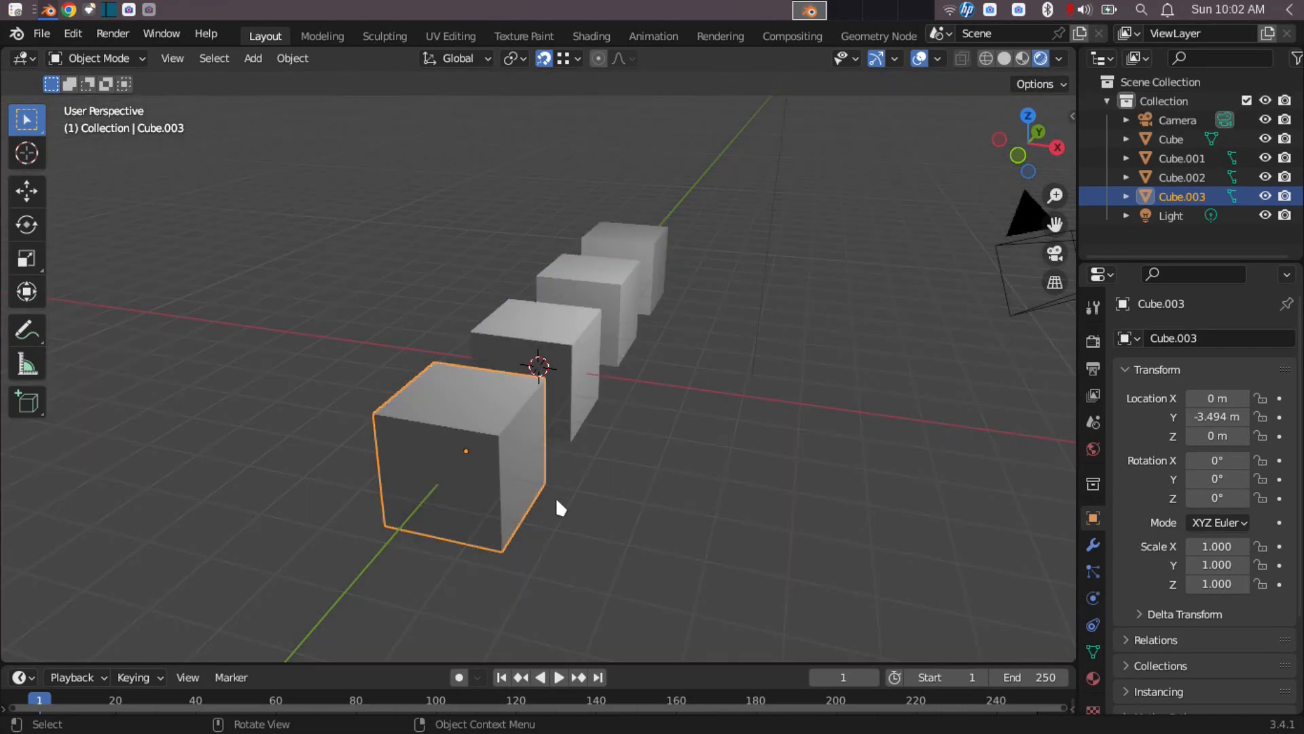
mouse_move(580, 475)
middle_mouse_down()
mouse_move(638, 520)
mouse_move(773, 473)
mouse_move(786, 429)
mouse_move(783, 481)
mouse_move(714, 534)
mouse_move(652, 511)
mouse_move(597, 523)
mouse_move(698, 501)
mouse_move(847, 398)
middle_mouse_up()
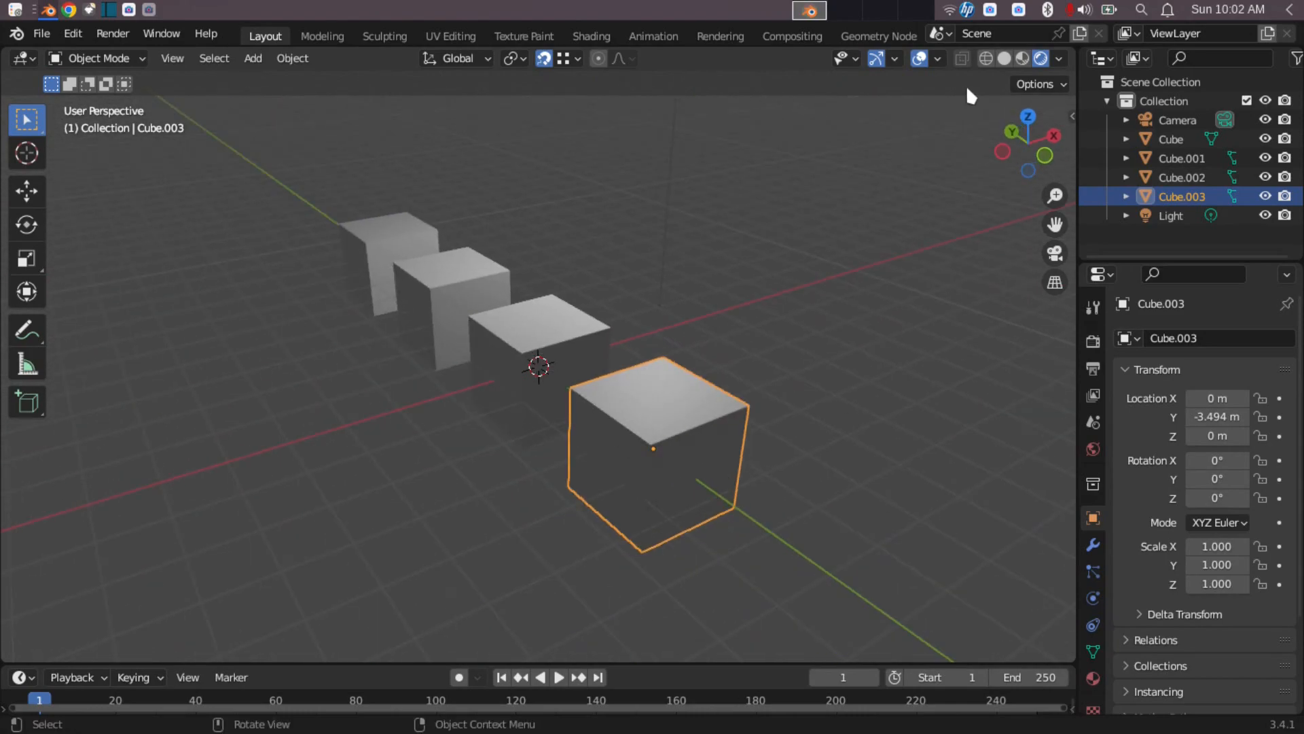
left_click(1006, 59)
middle_click_drag(790, 384, 751, 350)
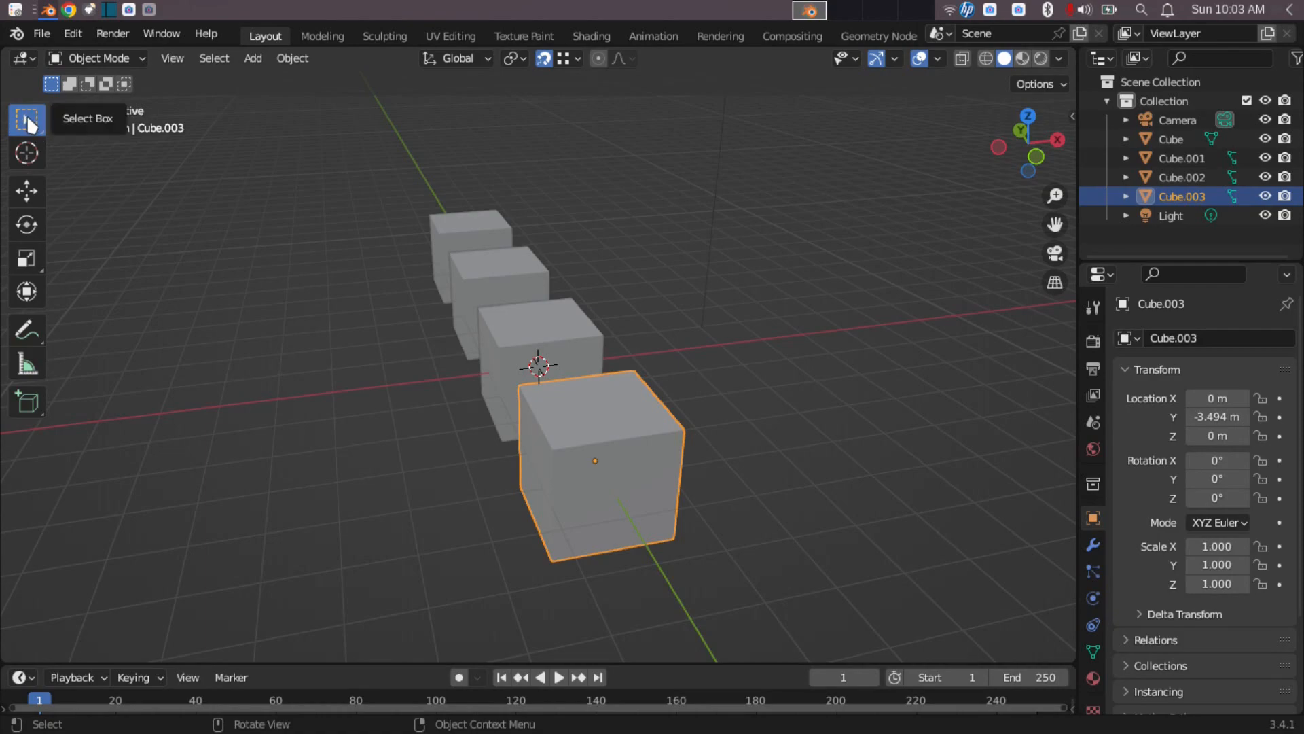
Step: Select the cubes in the row individually, one after another, finishing with the nearest cube, Cube.003
left_click(509, 351)
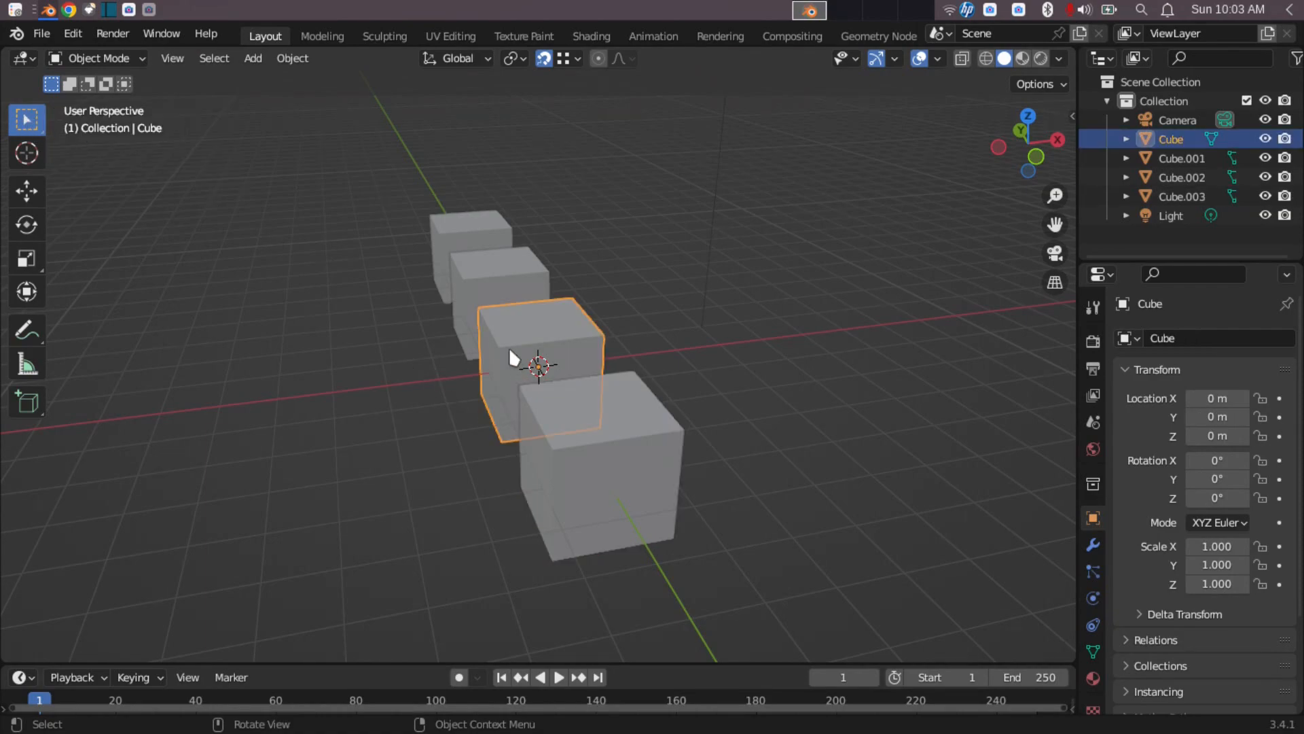
left_click(500, 277)
left_click(474, 256)
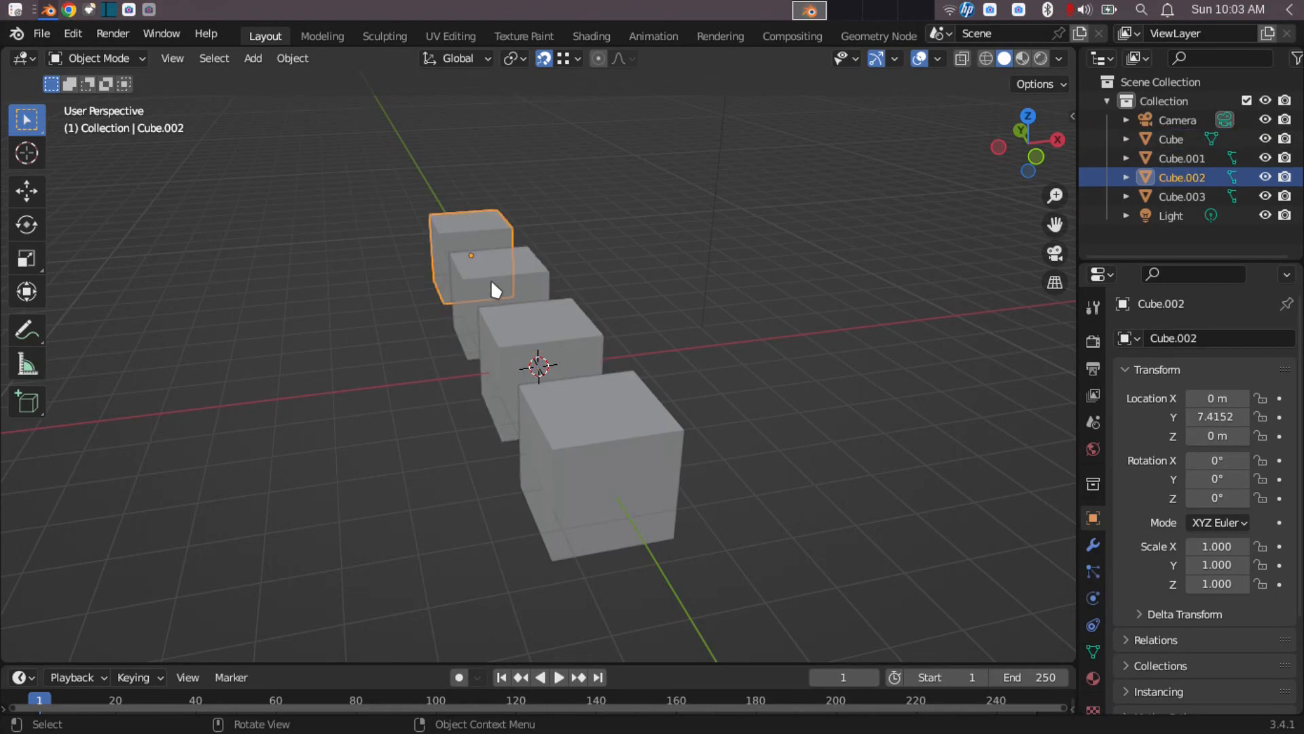
left_click(493, 285)
left_click(504, 321)
left_click(601, 443)
Step: Box-select the whole row of cubes together with the light, and subtract everything from the selection with a second box
middle_click_drag(474, 470, 594, 495)
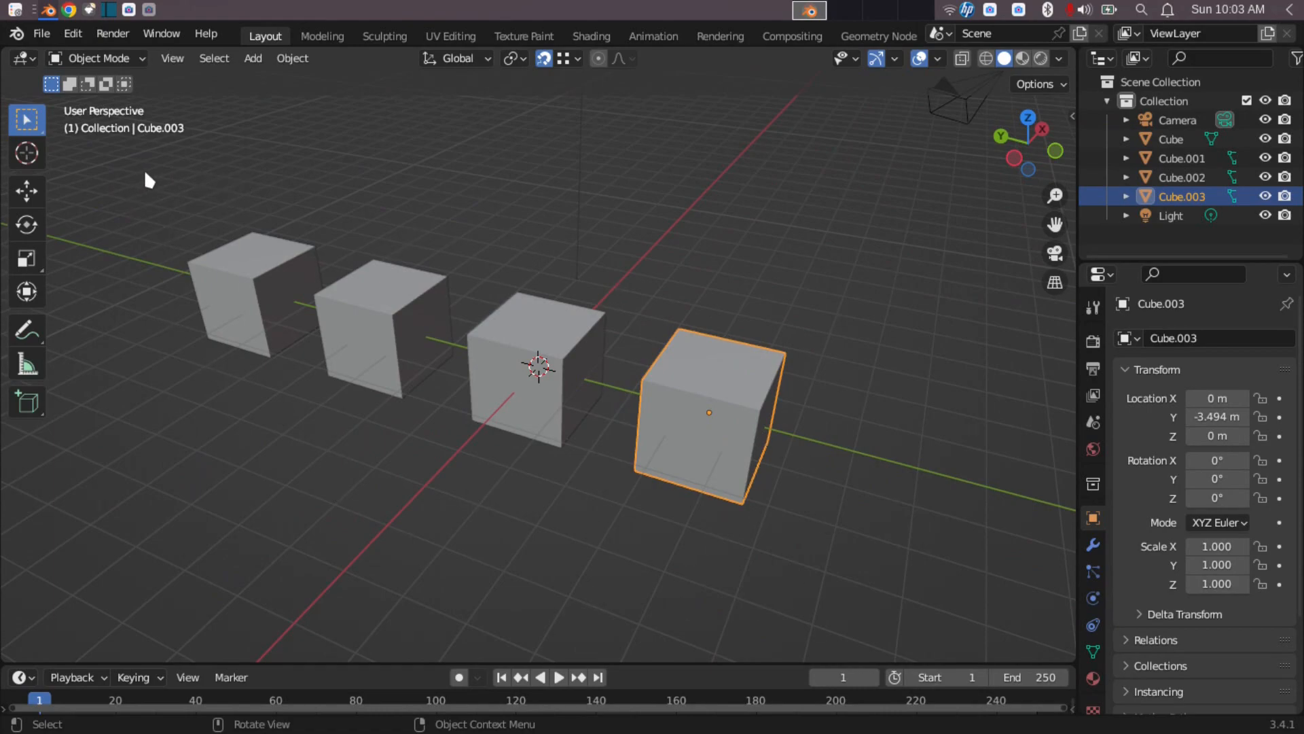
left_click_drag(153, 173, 849, 554)
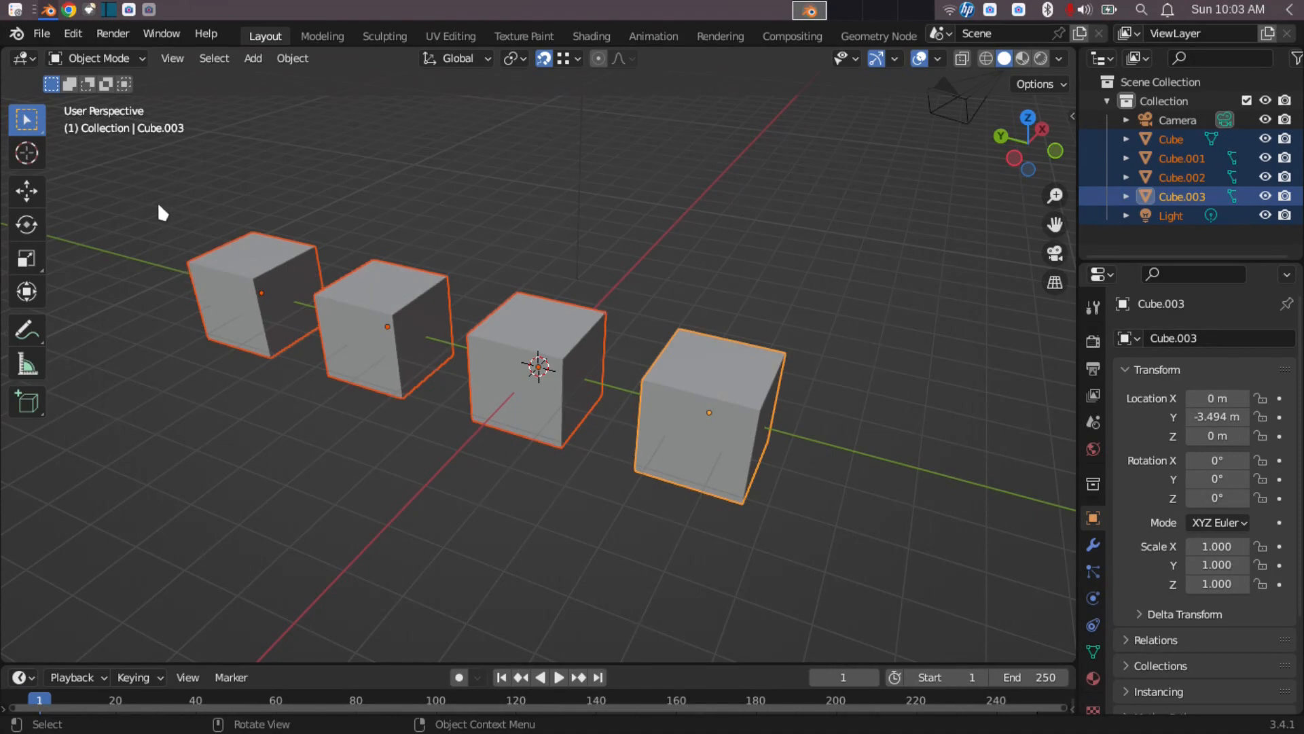
left_click_drag(142, 208, 832, 561, "ctrl")
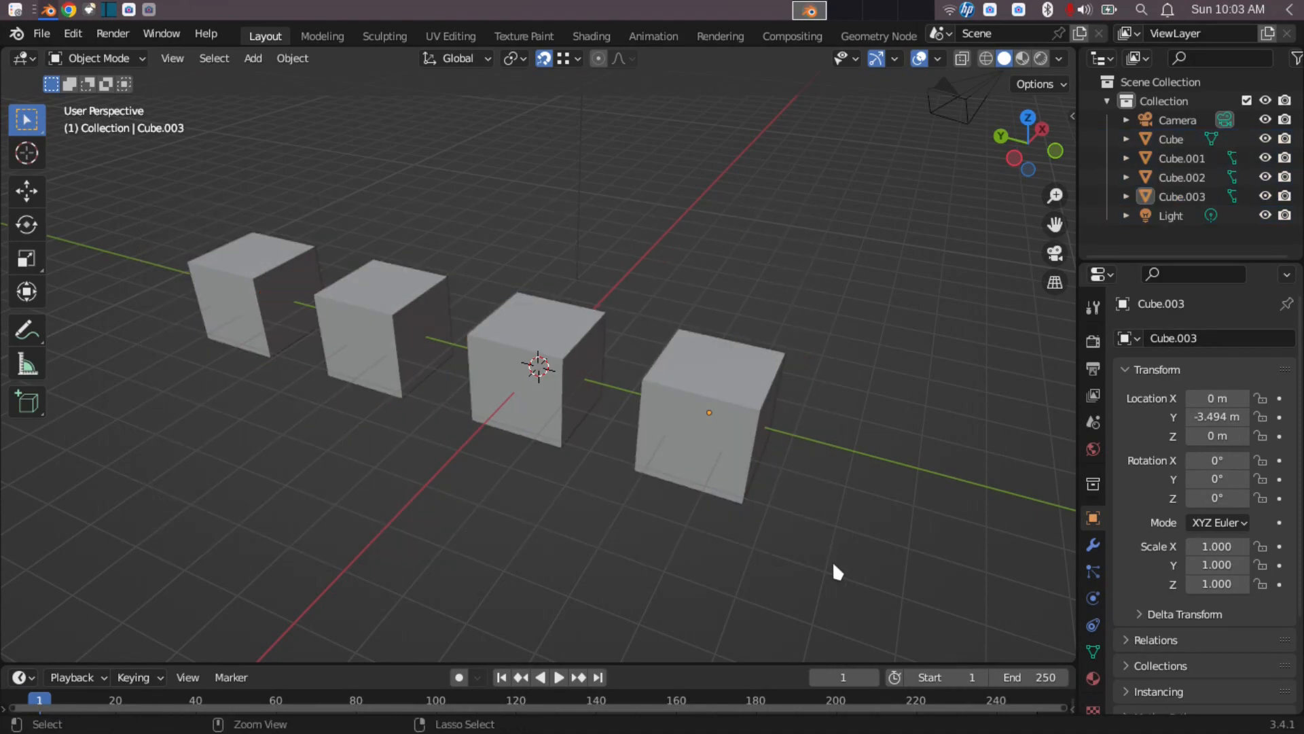
Step: Box-select all four cubes and the light, and subtract Cube.001 and Cube.002 from the selection
left_click_drag(165, 213, 847, 517)
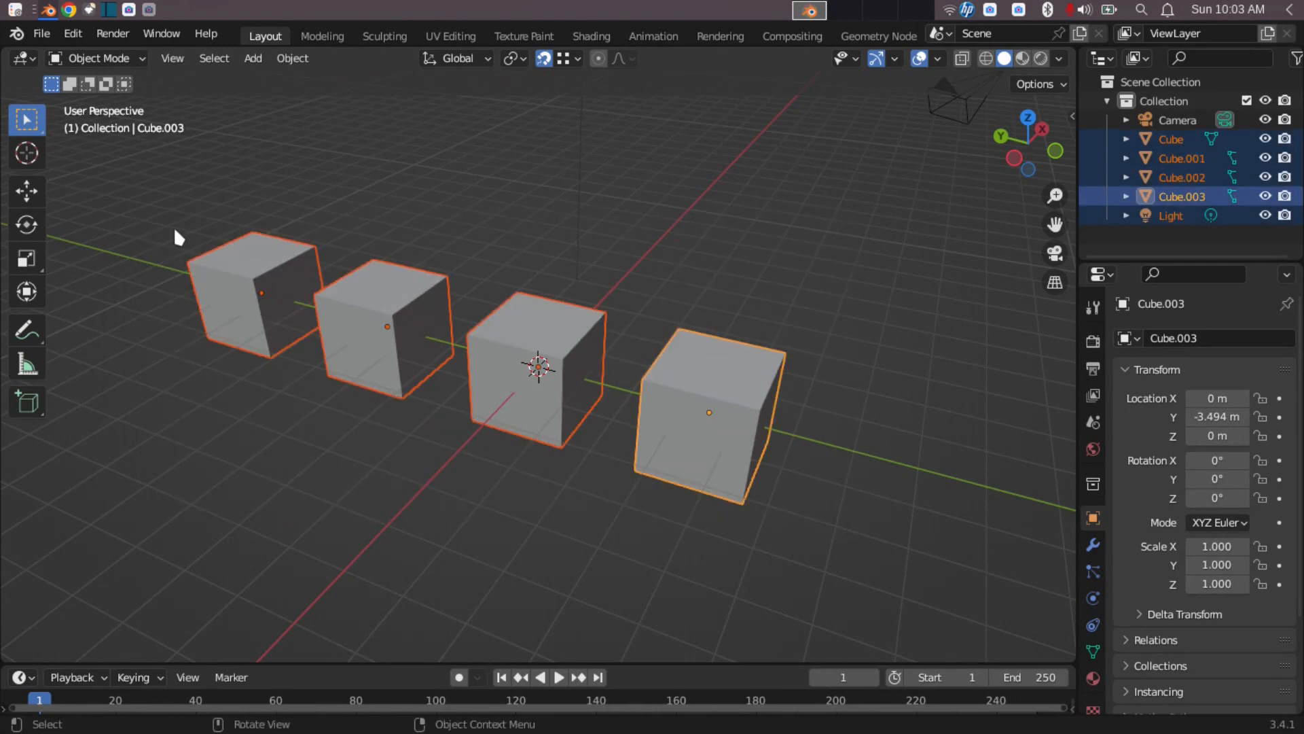
key("ctrl")
left_click_drag(138, 177, 458, 470, "ctrl")
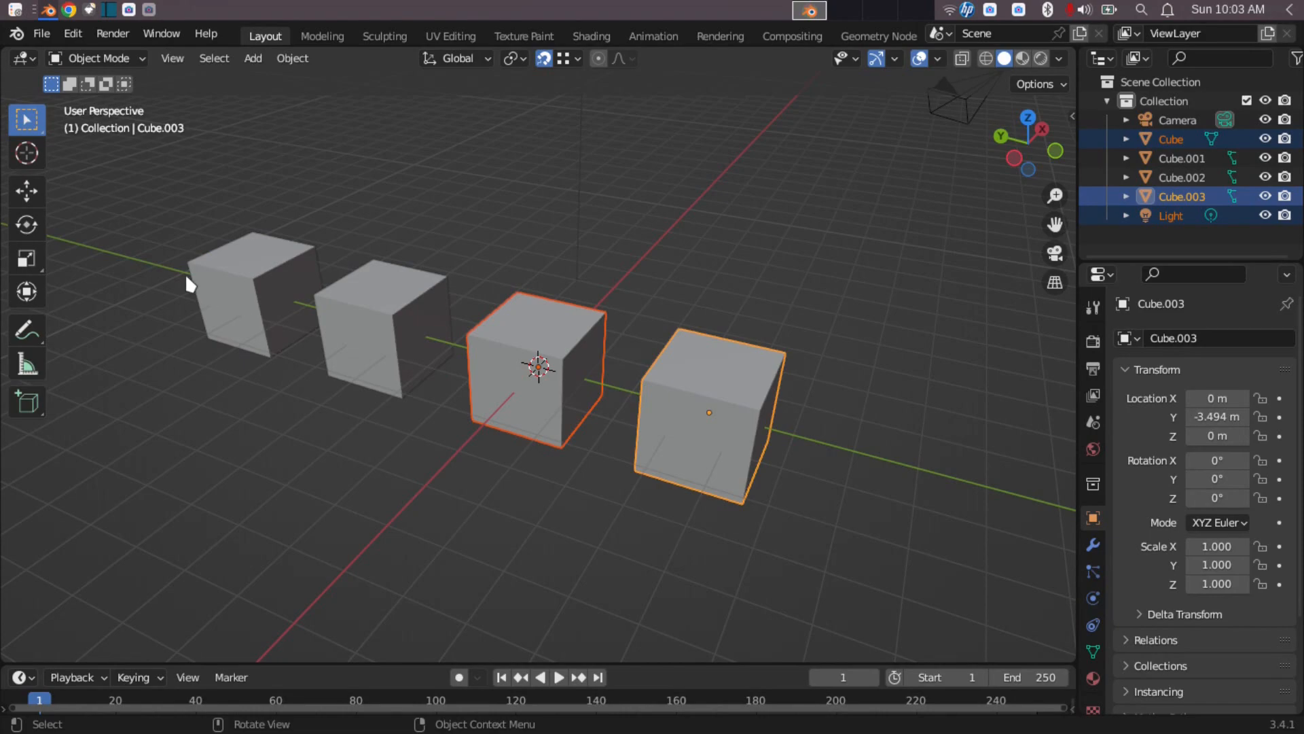
Step: Reduce a box selection of the whole row to Cube.003 alone, and reselect the row without Cube.001 and Cube.002
left_click_drag(137, 207, 456, 433)
left_click_drag(127, 201, 813, 548)
left_click_drag(122, 199, 615, 484)
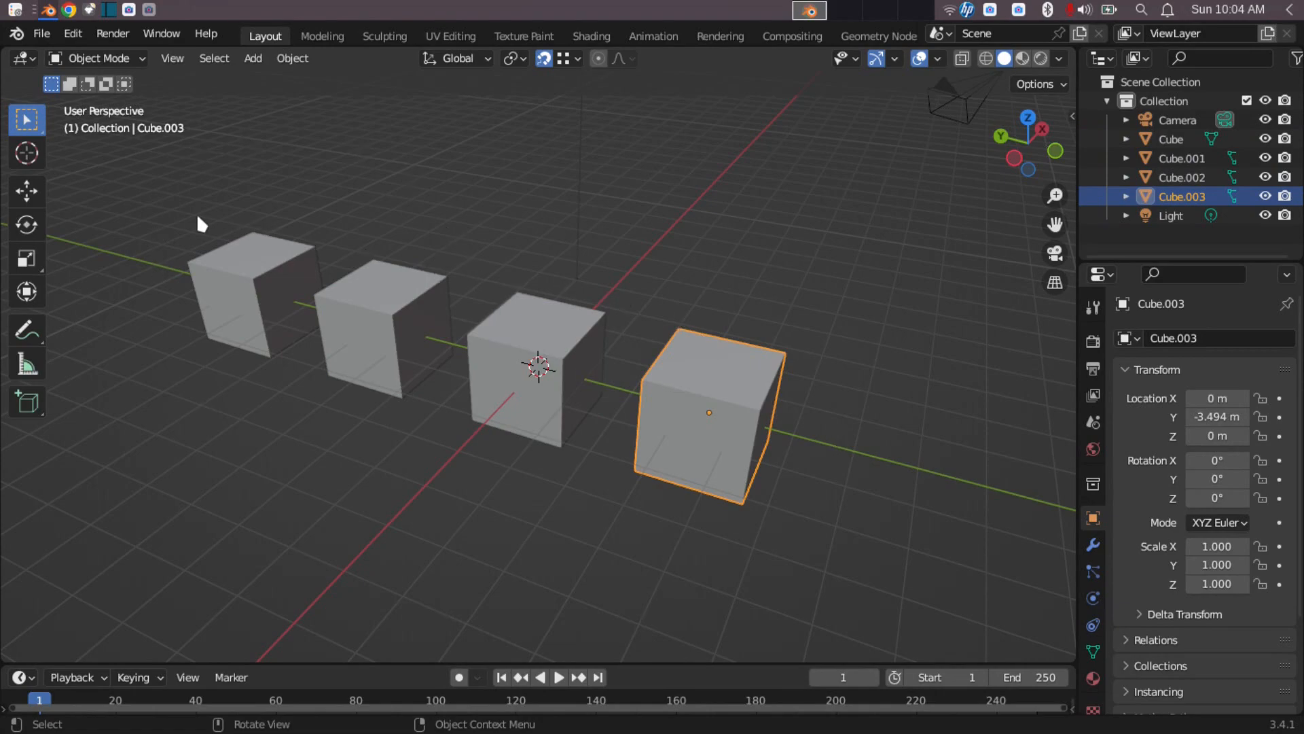
left_click_drag(133, 160, 970, 523)
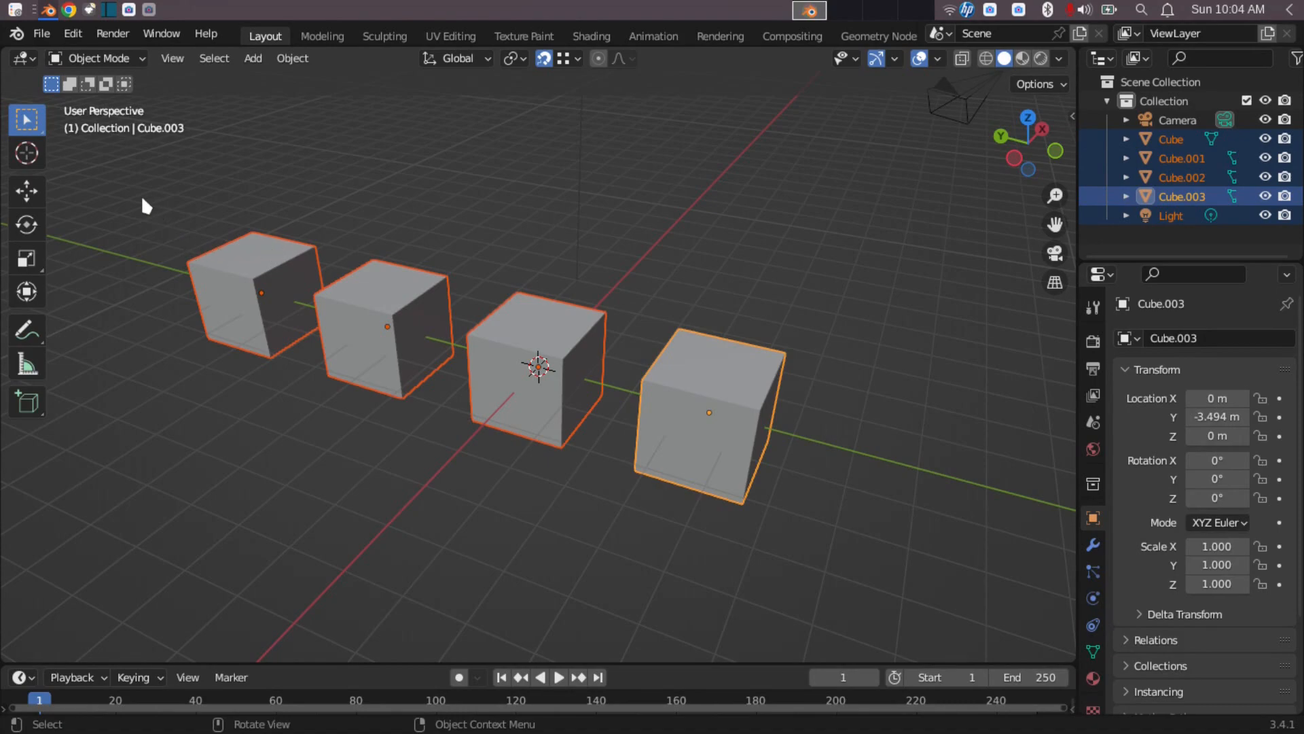
left_click_drag(125, 193, 458, 438, "ctrl")
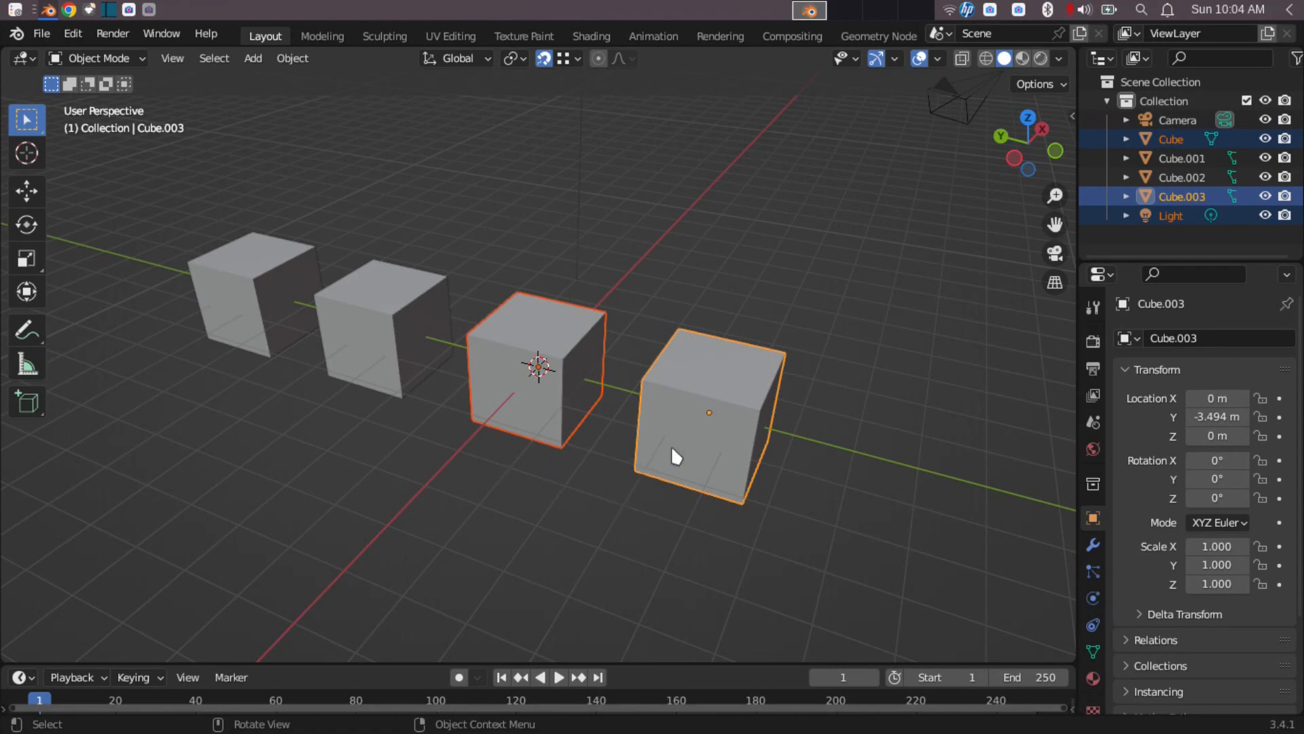
Step: Select the cube at the origin and add Cube.002 and Cube.003 to the selection, leaving out Cube.001
left_click(540, 408)
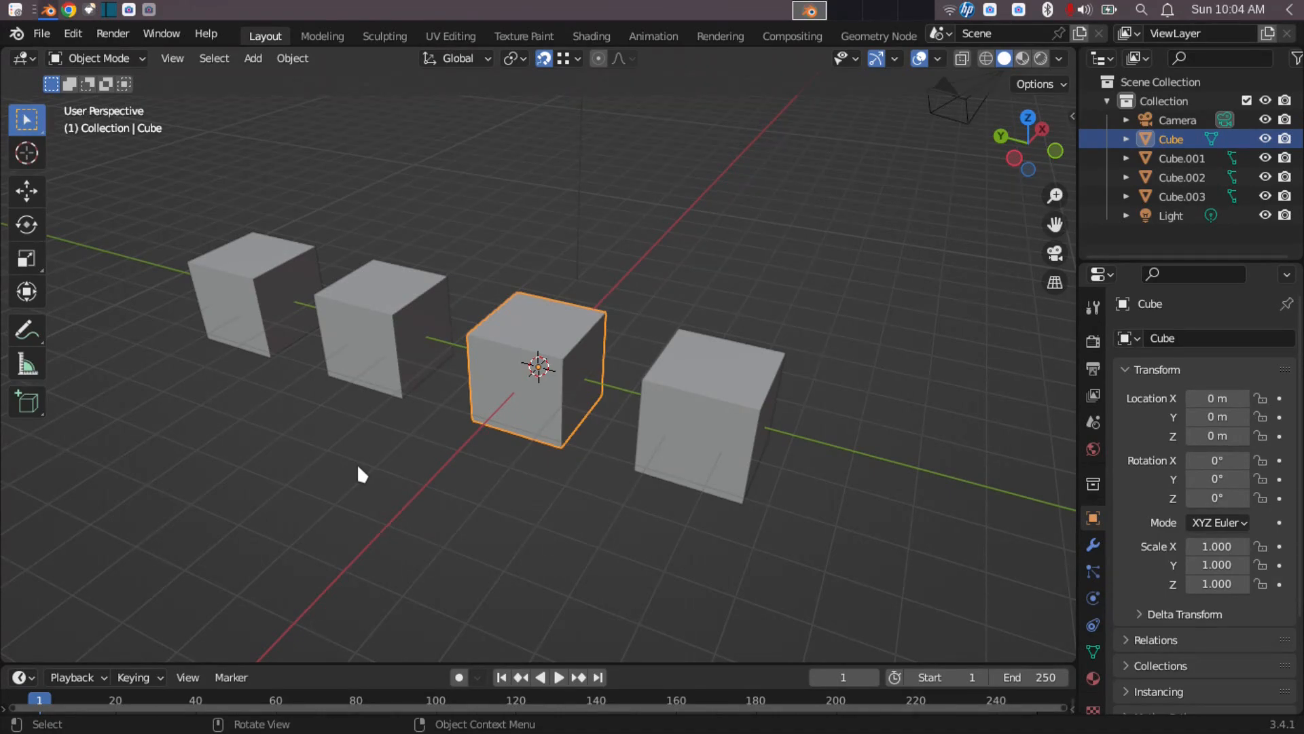
key("shift")
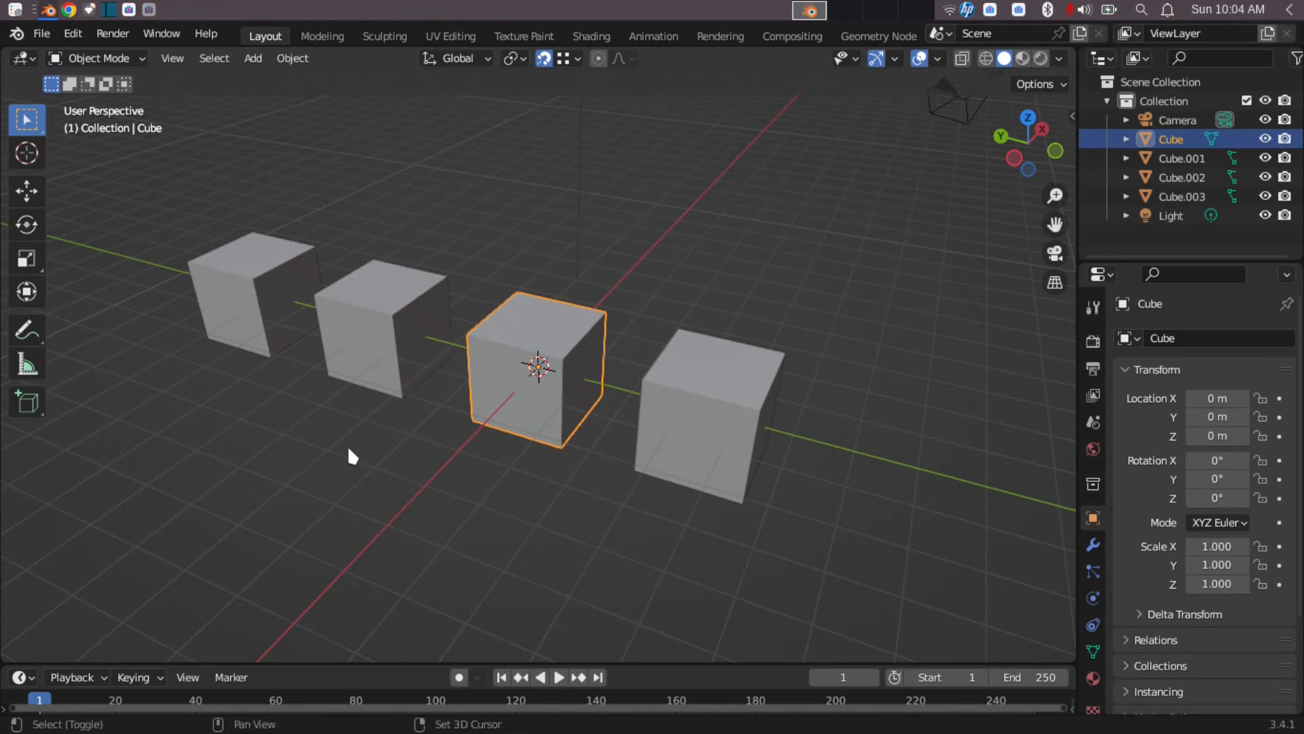
left_click(234, 311, "shift")
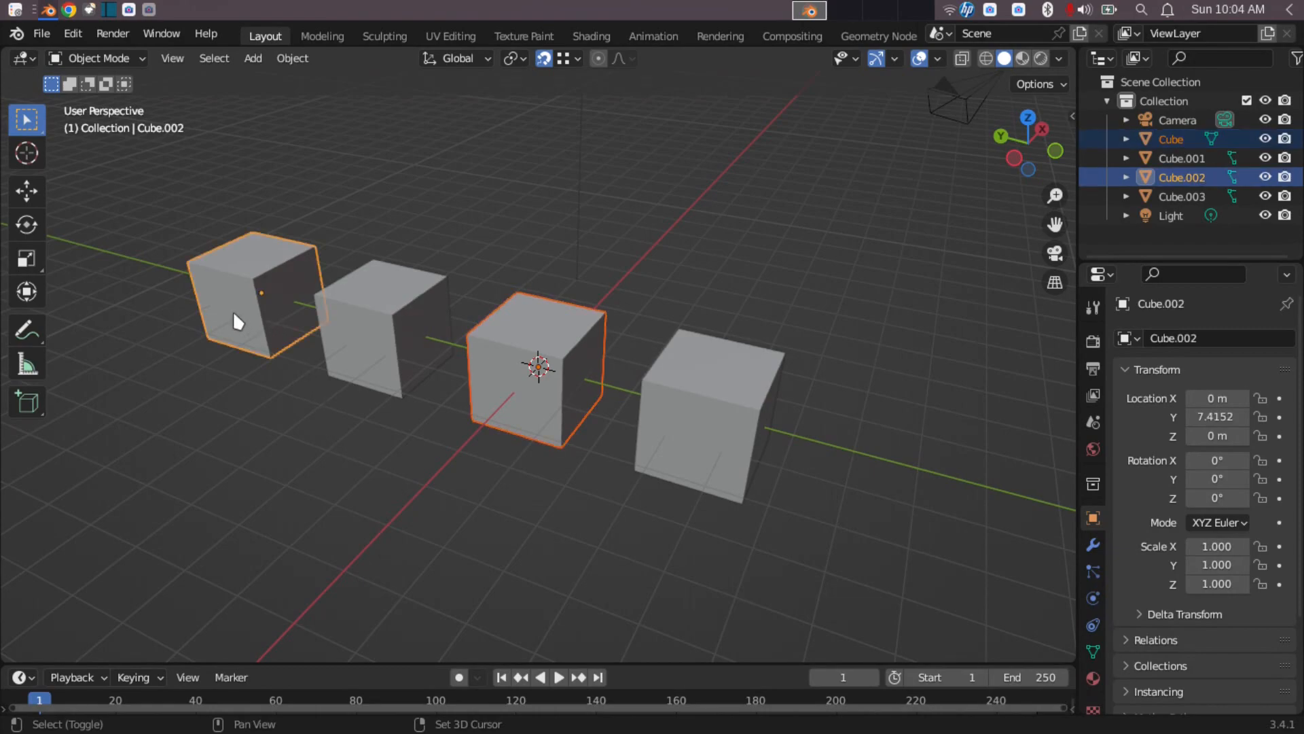
left_click(678, 422, "shift")
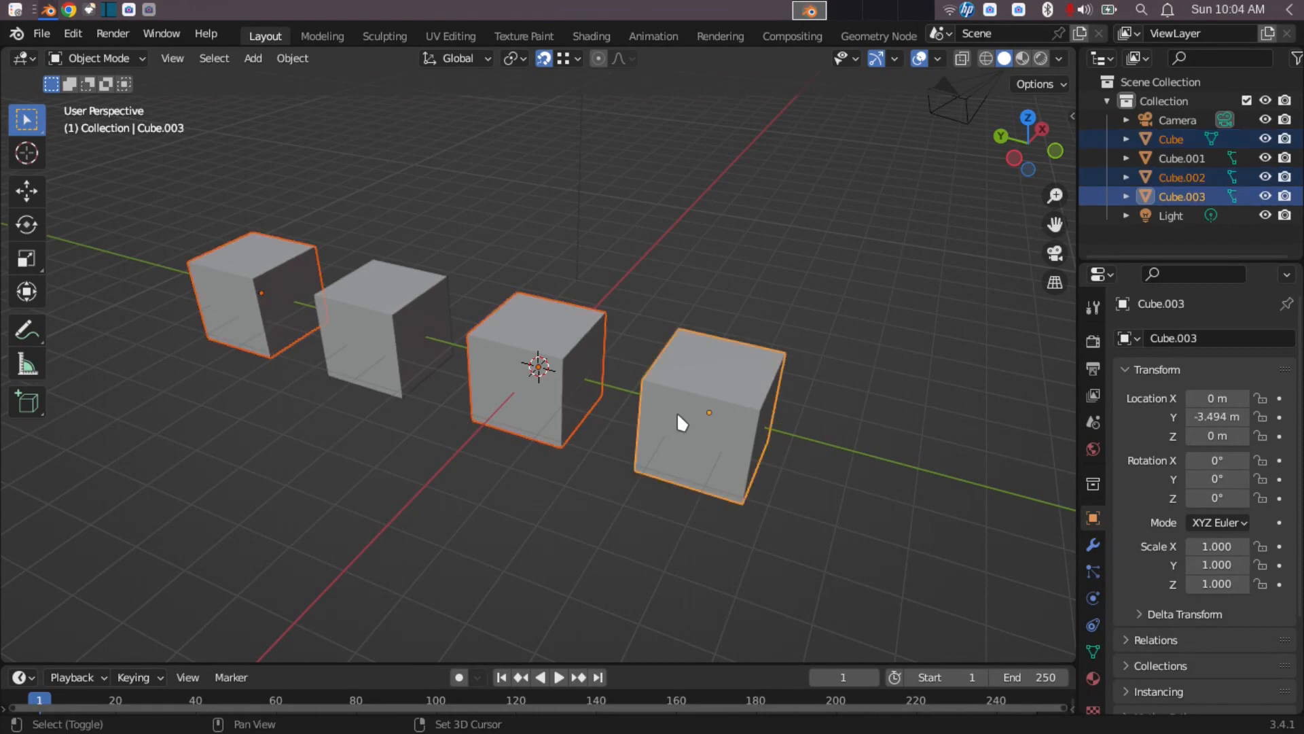
Step: Switch the active object repeatedly among the three selected cubes, keeping all three selected and finishing with Cube.002 as active
left_click(518, 412, "shift")
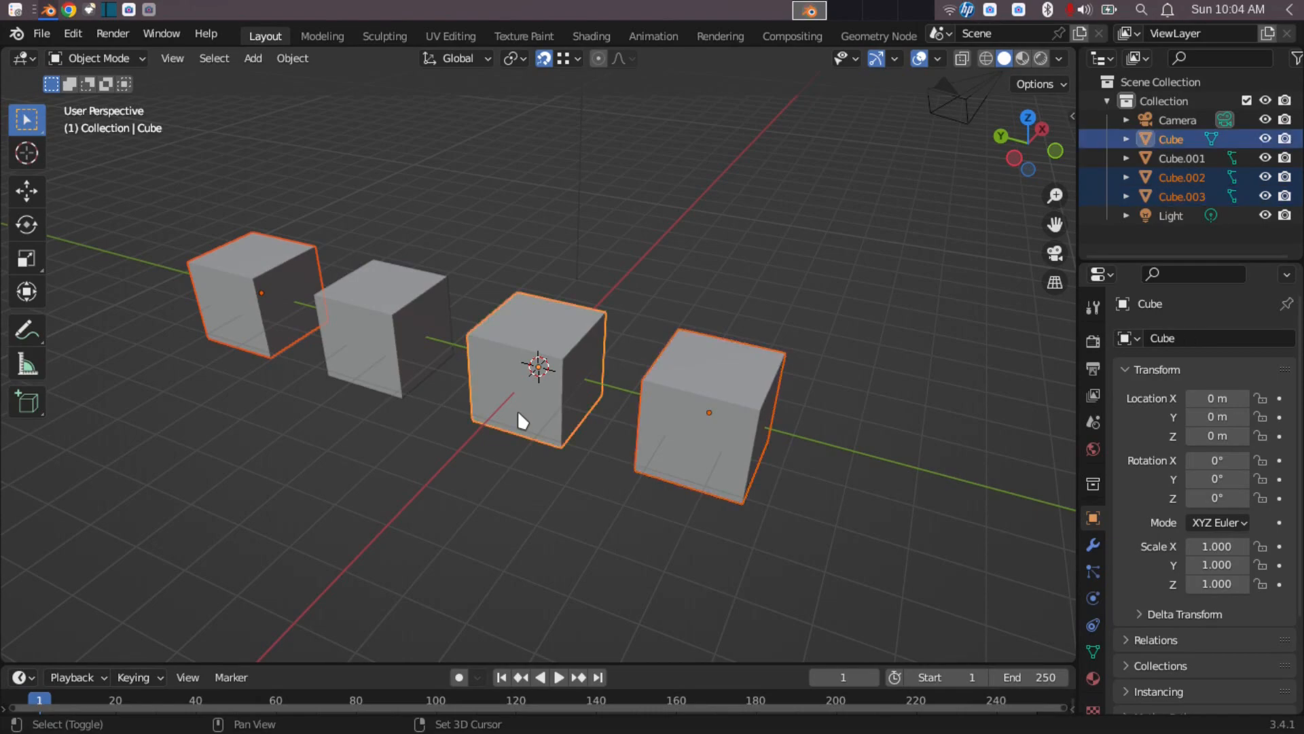
left_click(247, 307, "shift")
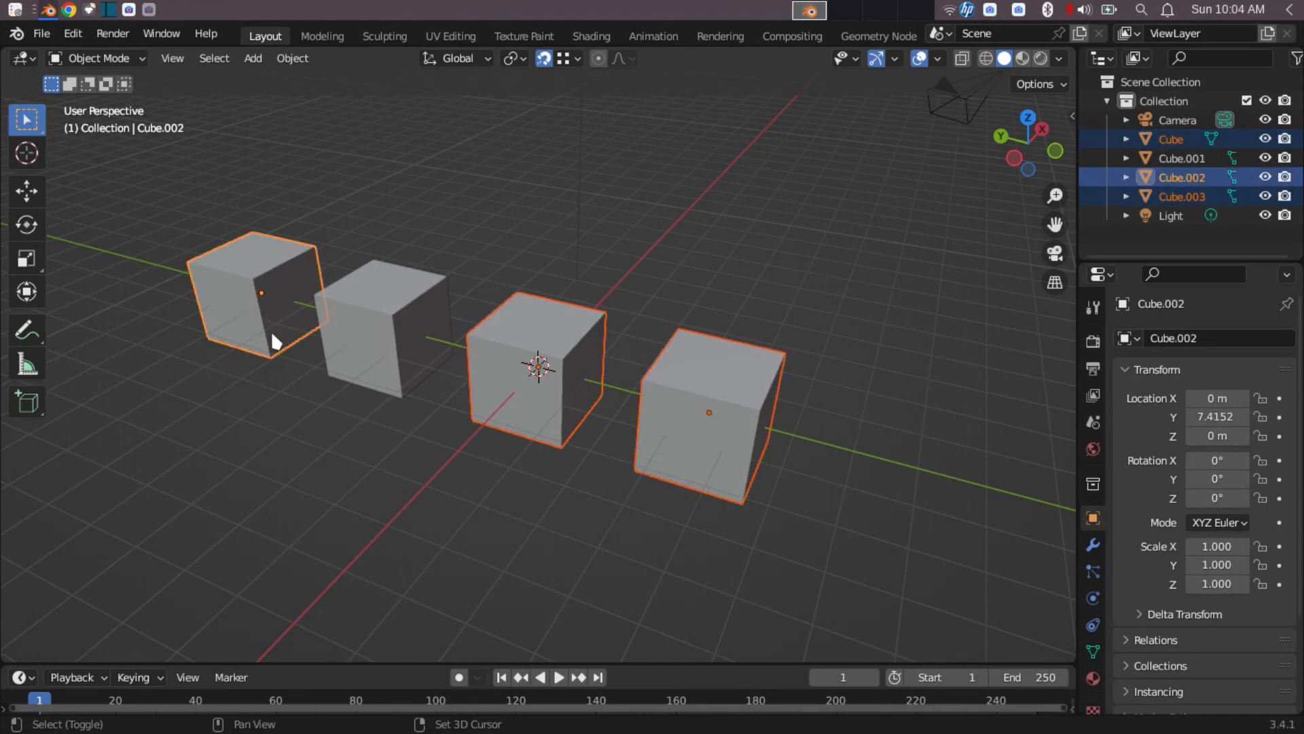
left_click(508, 364, "shift")
left_click(669, 390, "shift")
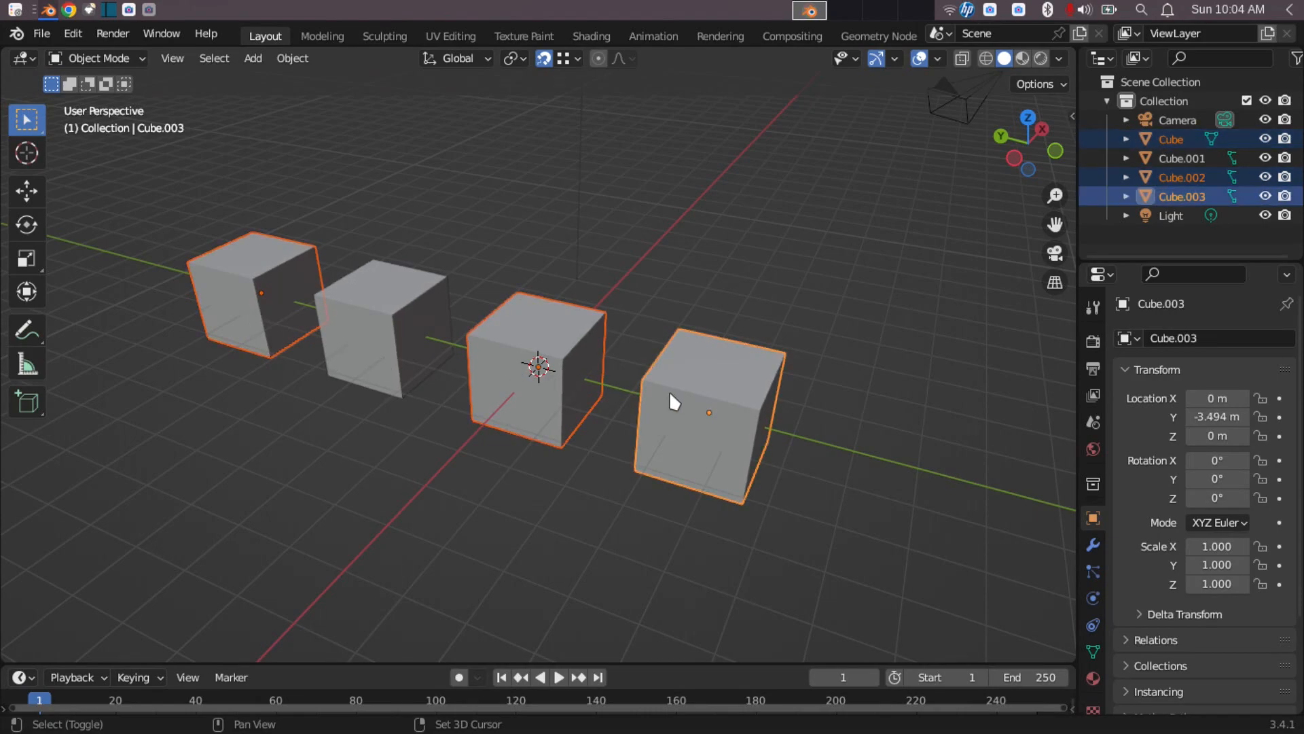
left_click(527, 399, "shift")
left_click(230, 328, "shift")
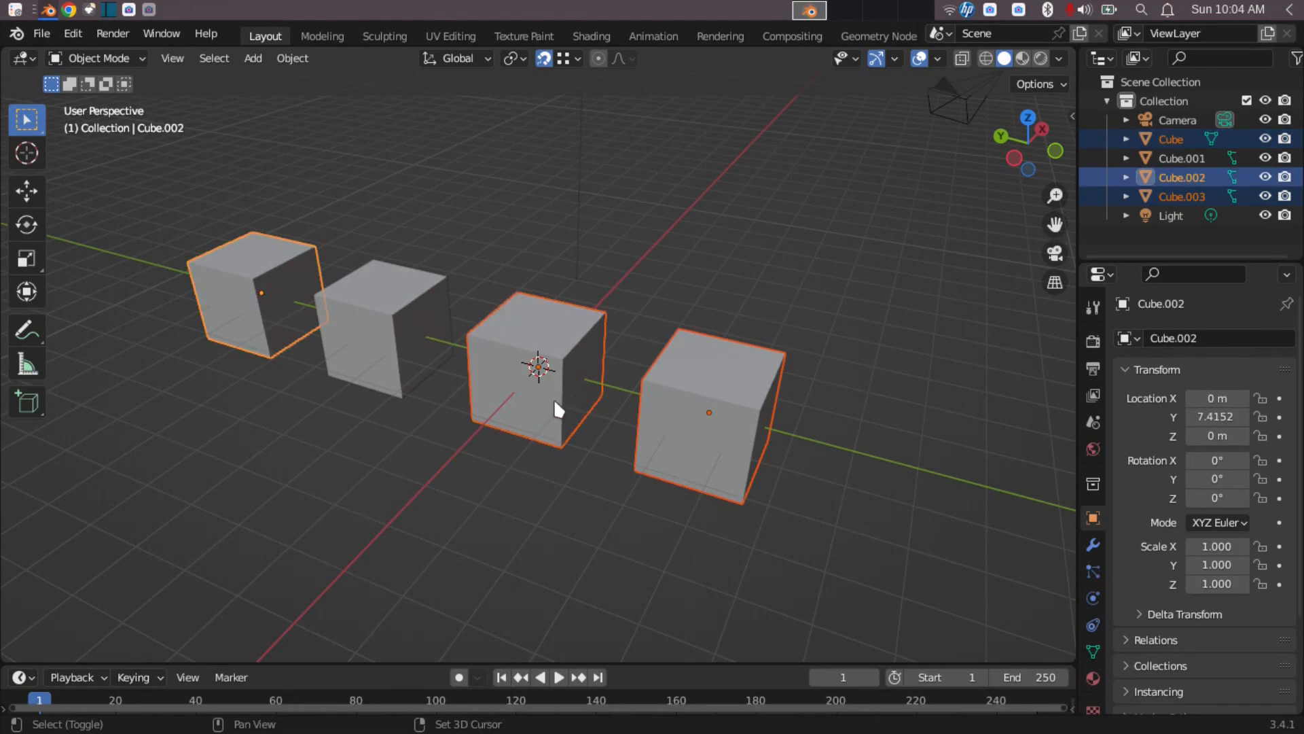
left_click(505, 325, "shift")
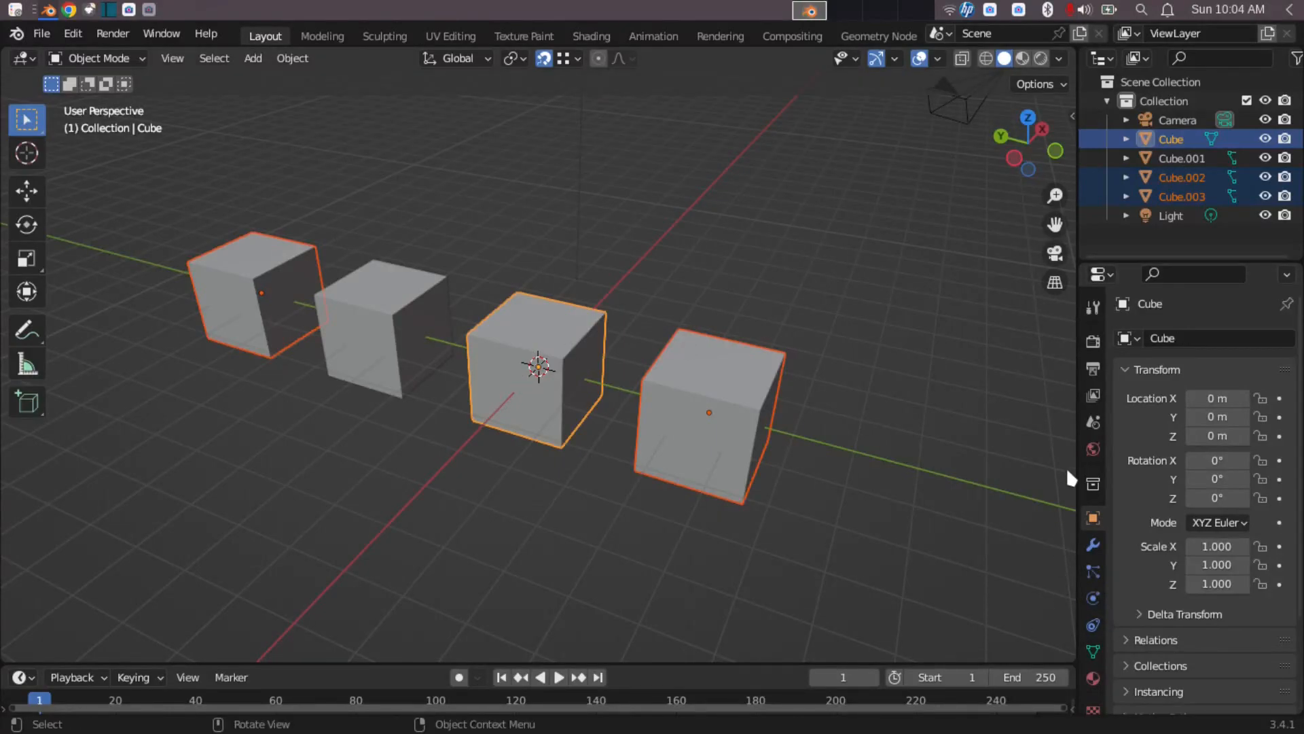
left_click(686, 434, "shift")
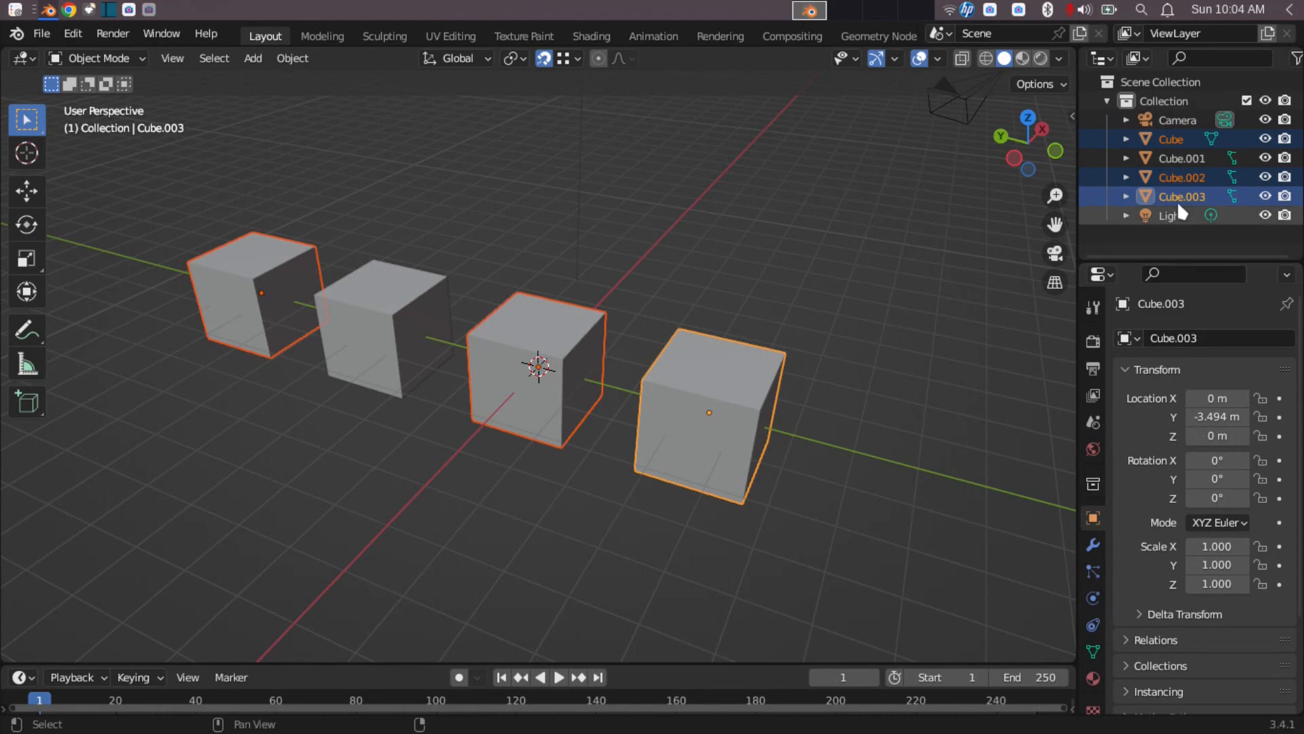
left_click(530, 380, "shift")
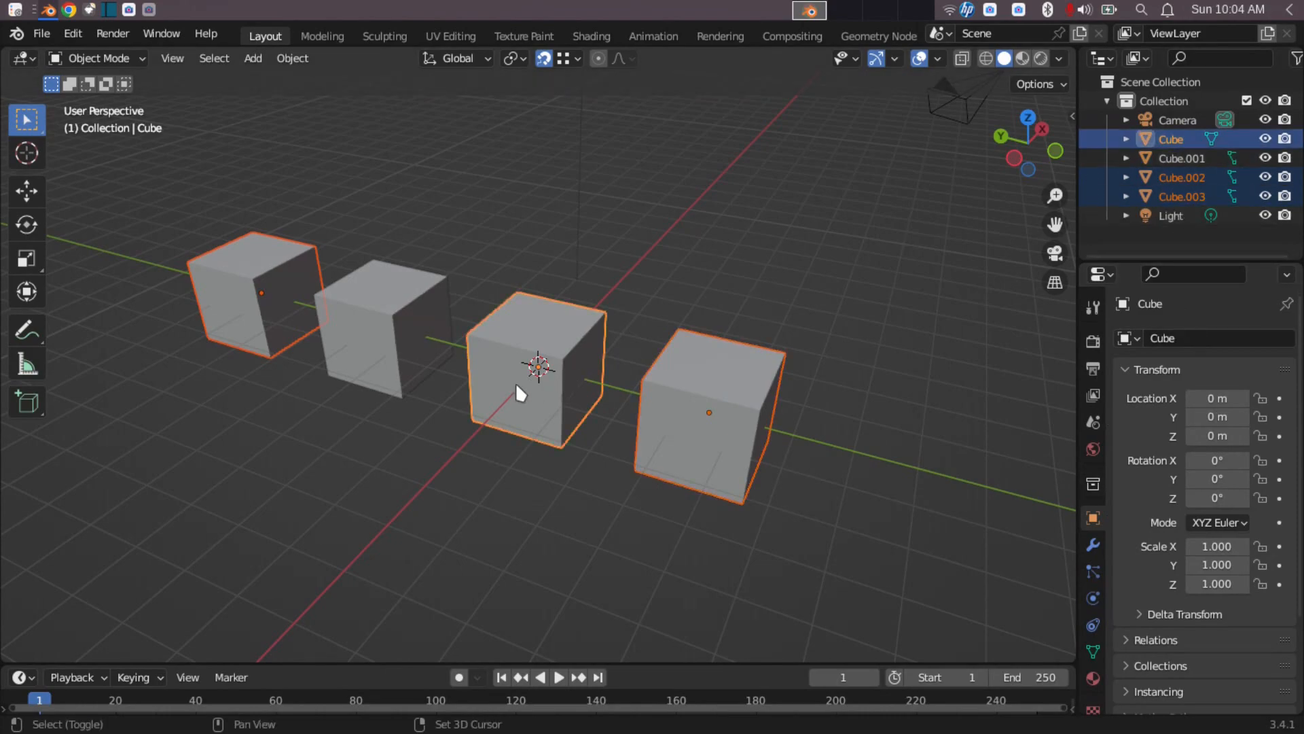
left_click(254, 249, "shift")
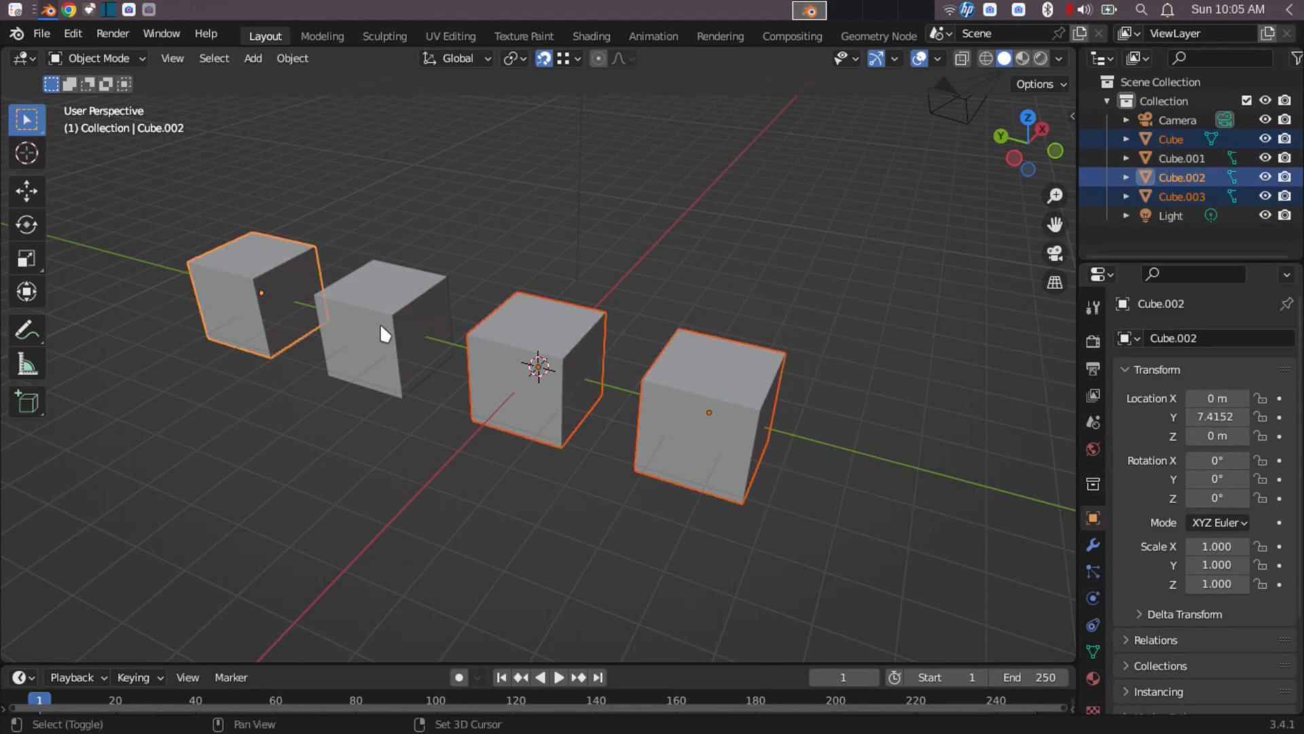
Step: Make the origin cube active, switch the active object to Cube.003, and toggle Cube.003 out of and back into the selection twice
left_click(525, 397, "shift")
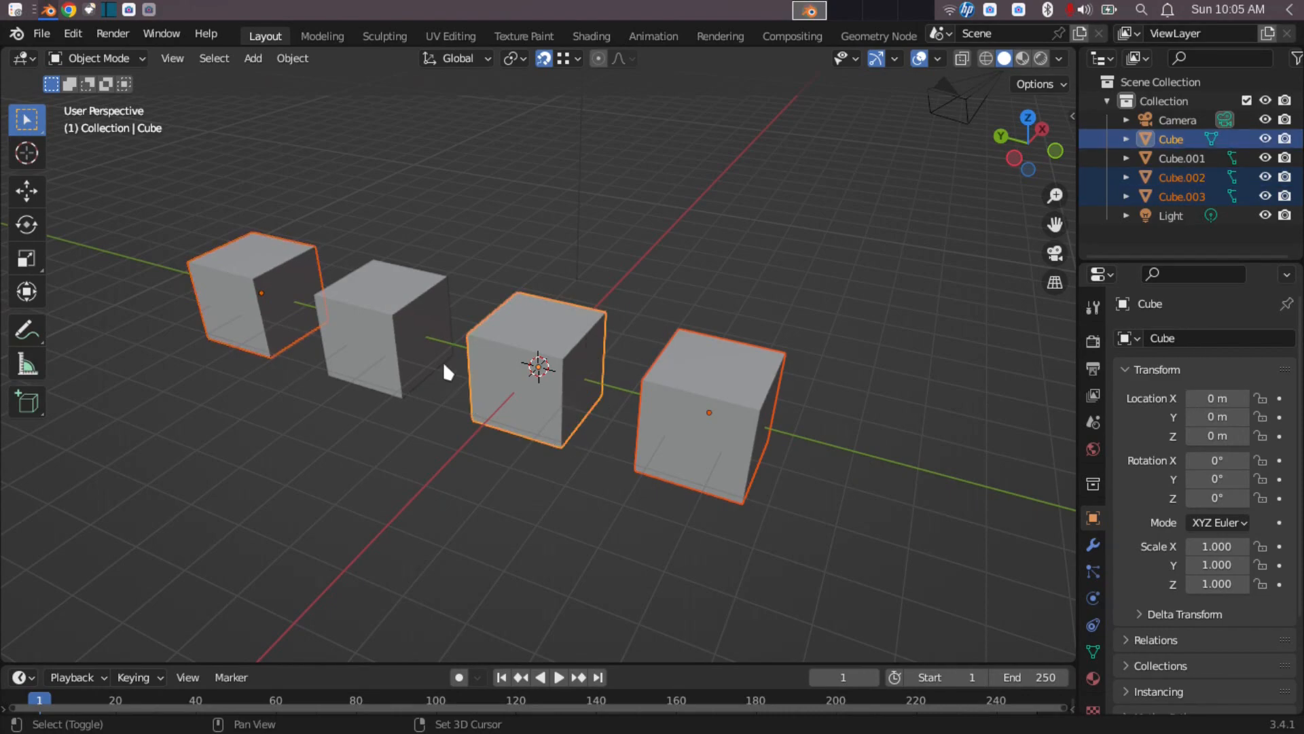
left_click(713, 445, "shift")
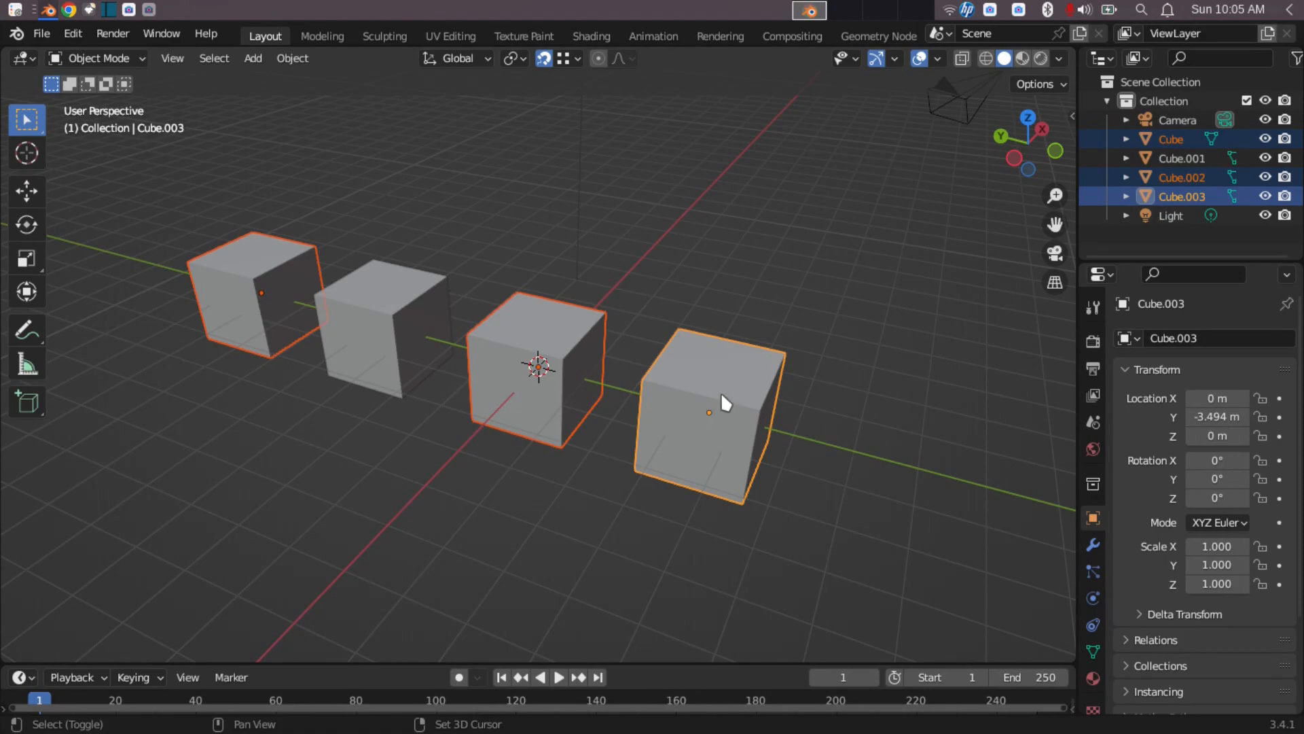
left_click(721, 437, "shift")
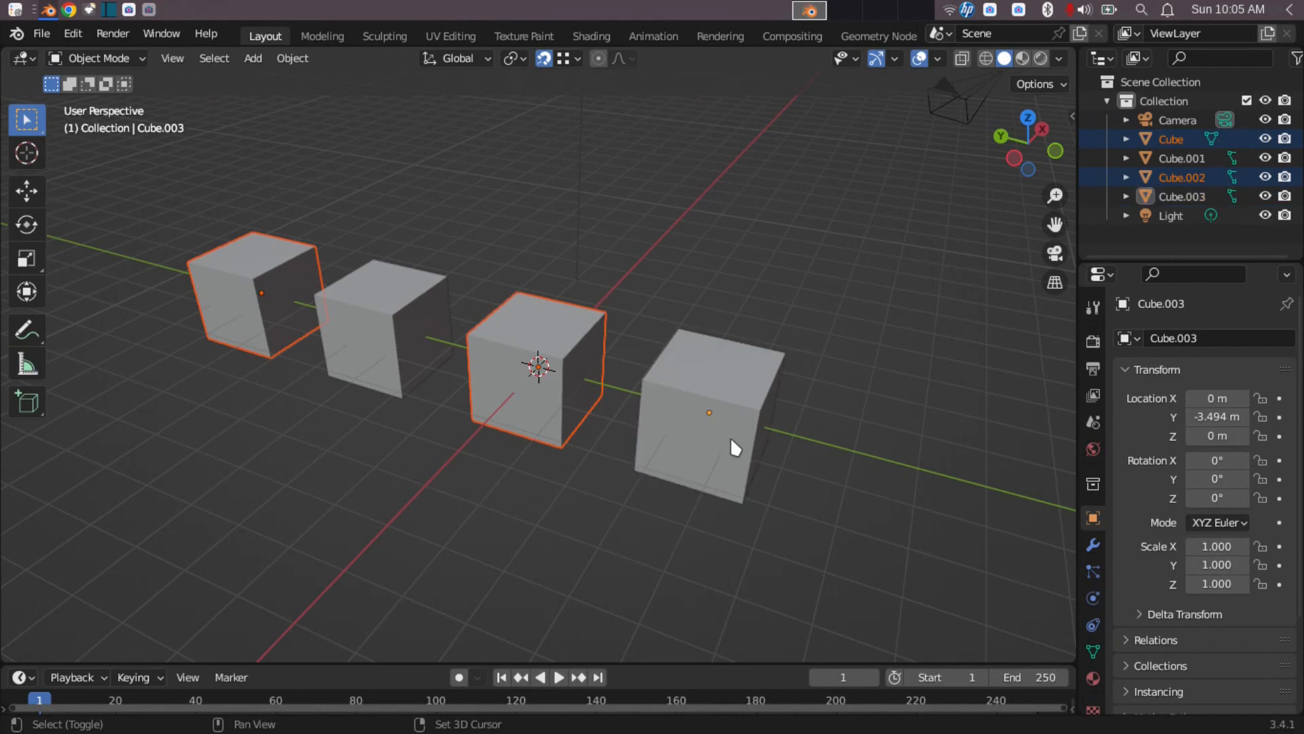
left_click(731, 446, "shift")
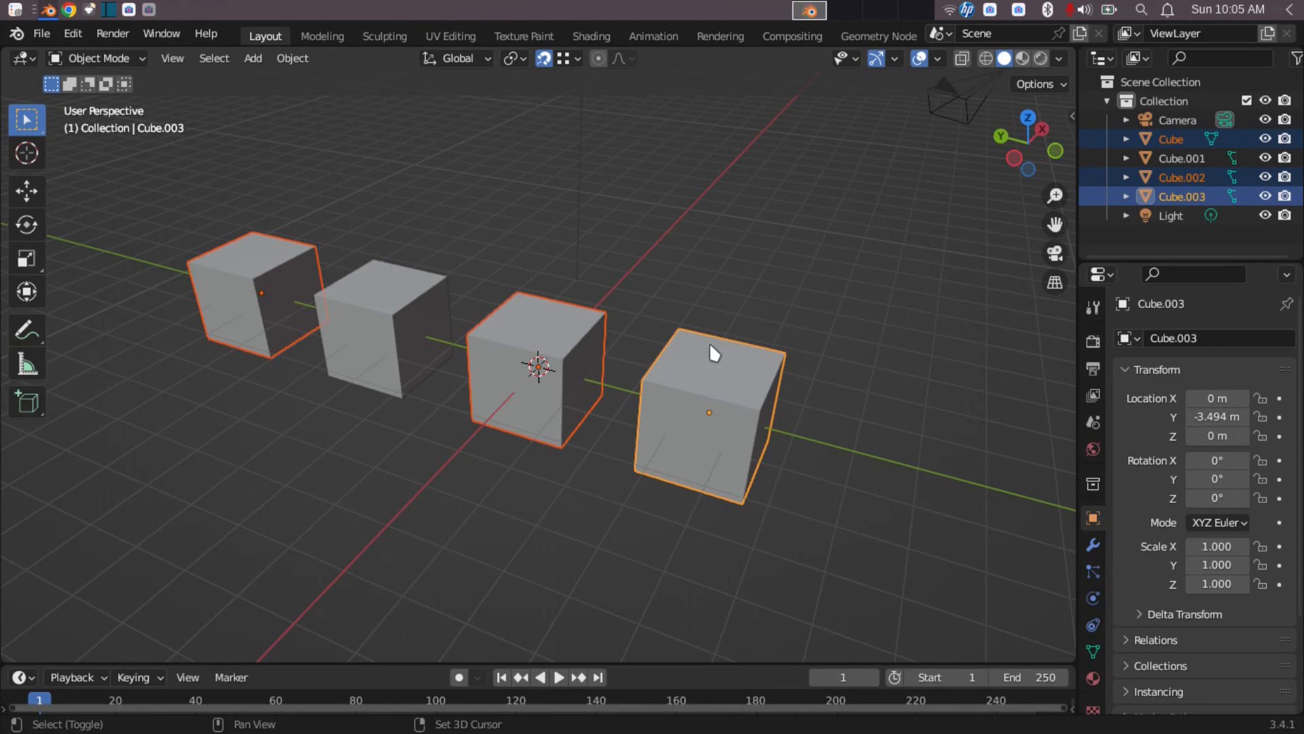
left_click(724, 445, "shift")
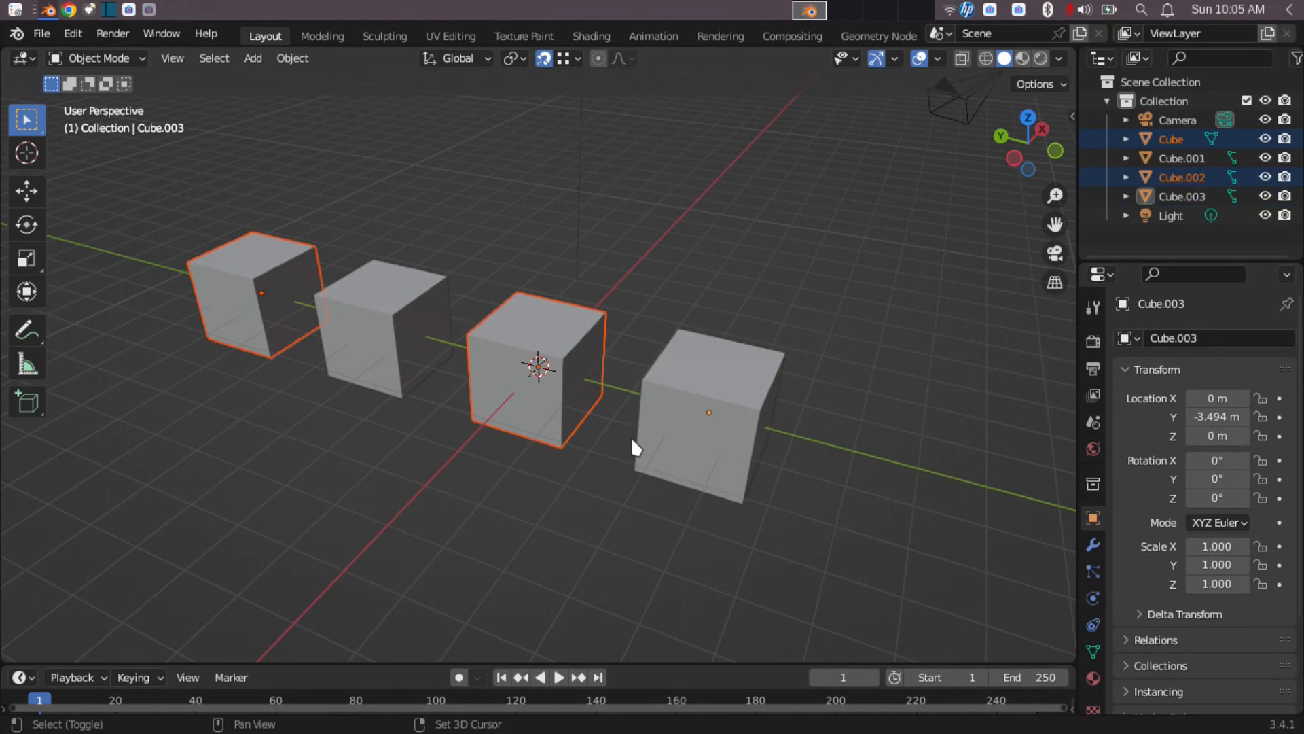
left_click(656, 443, "shift")
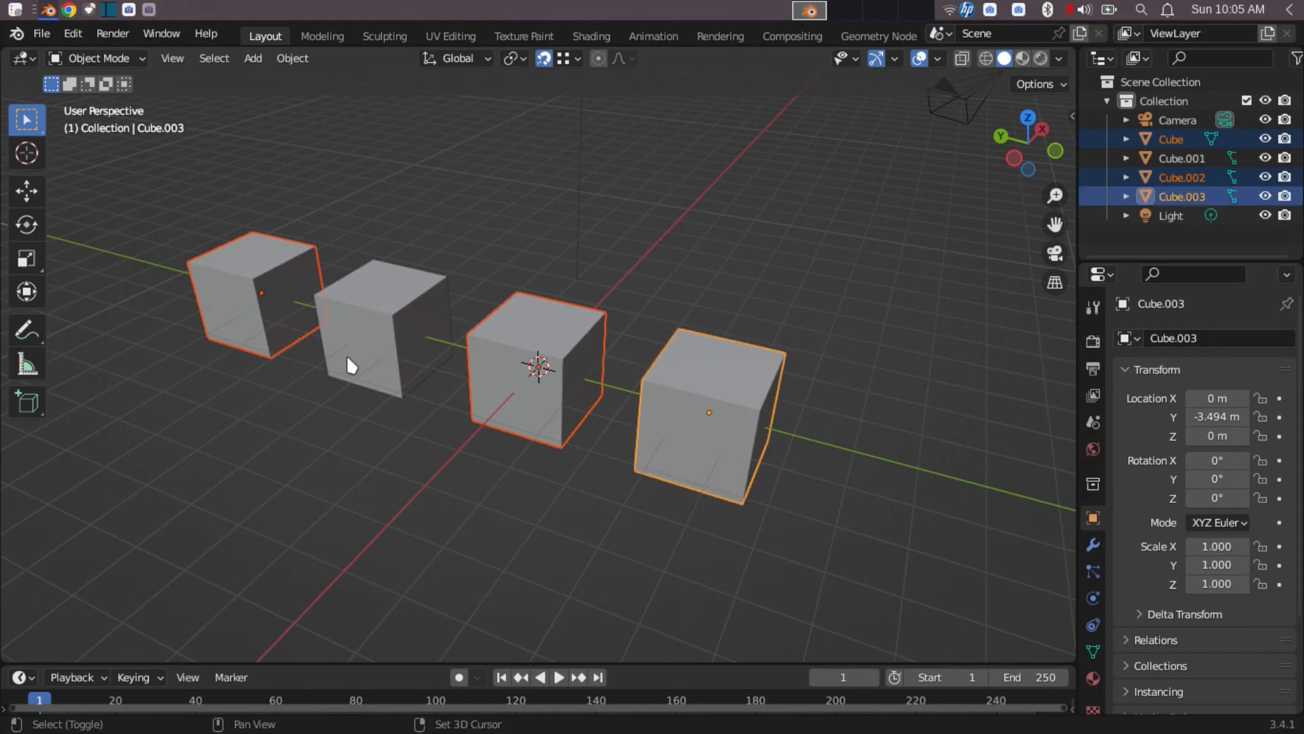
Step: Add Cube.001 to the selection and cycle the active object along the four selected cubes, finishing with Cube.003 as active
left_click(364, 348, "shift")
left_click(222, 318, "shift")
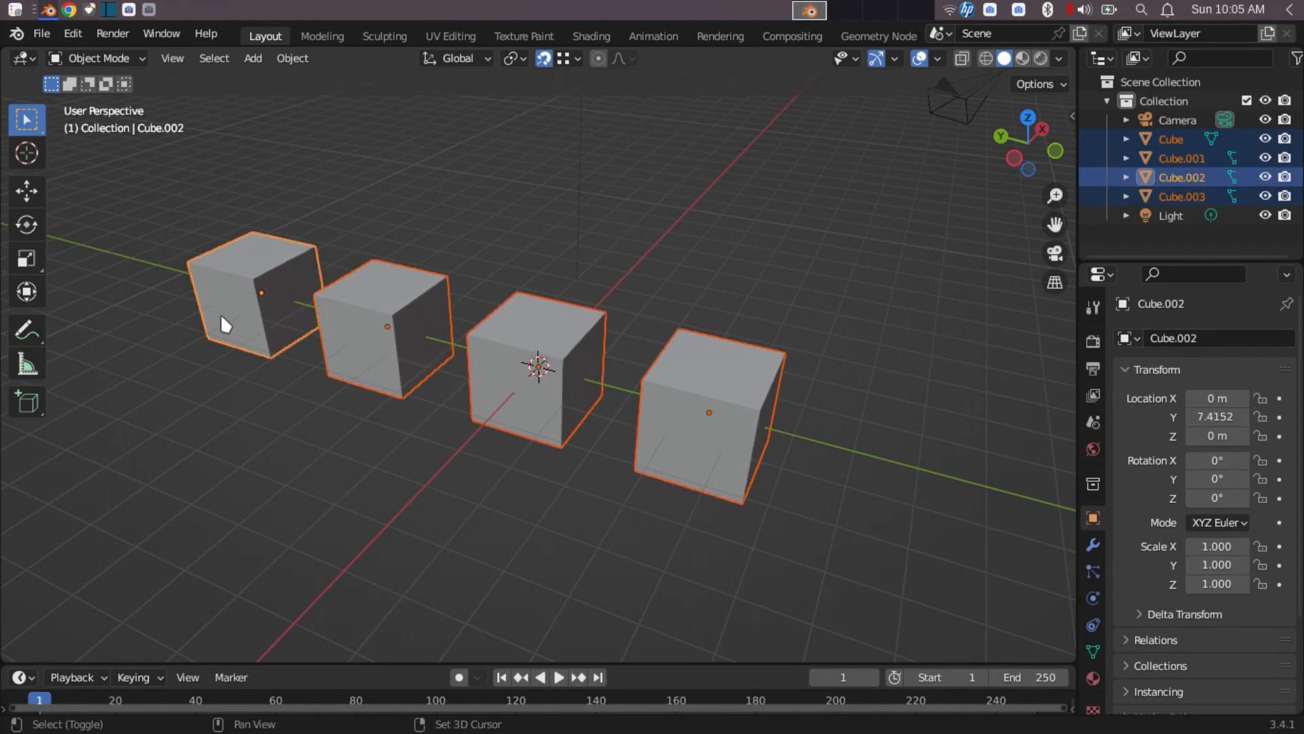
left_click(353, 329, "shift")
left_click(504, 354, "shift")
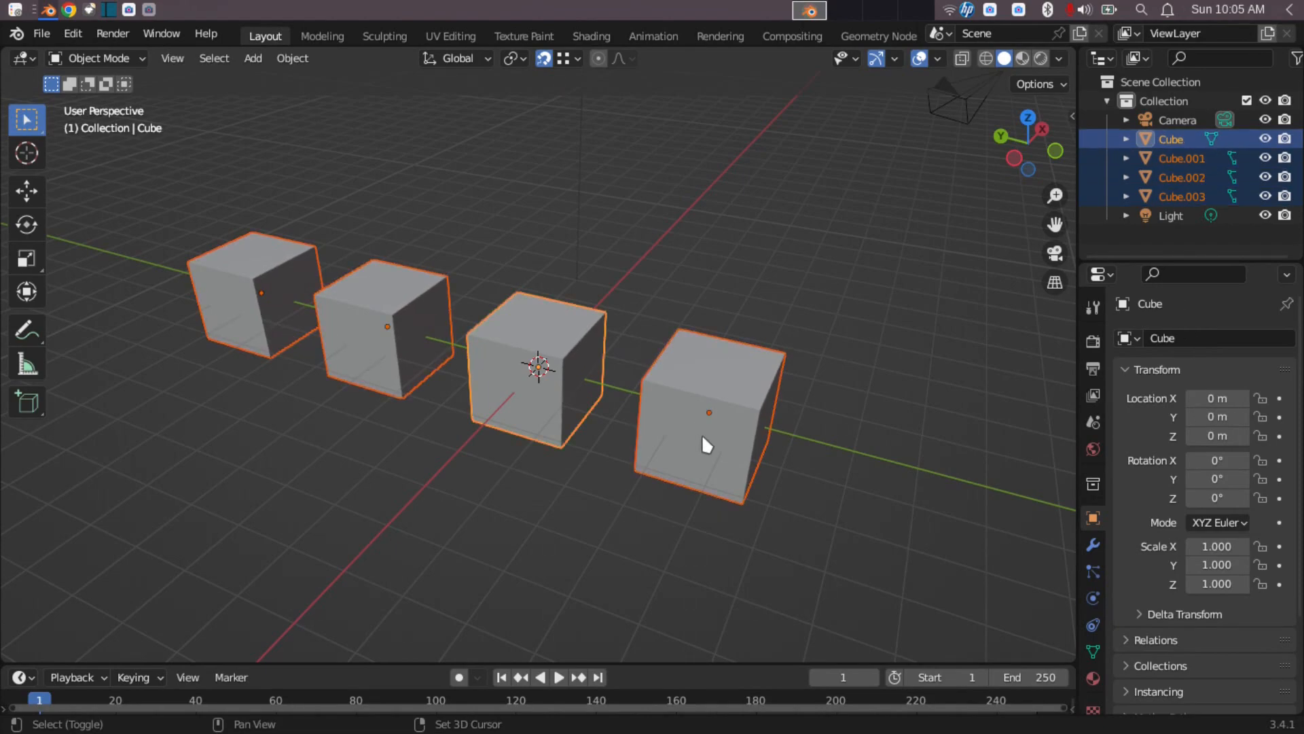
left_click(702, 434, "shift")
left_click(521, 413, "shift")
left_click(355, 336, "shift")
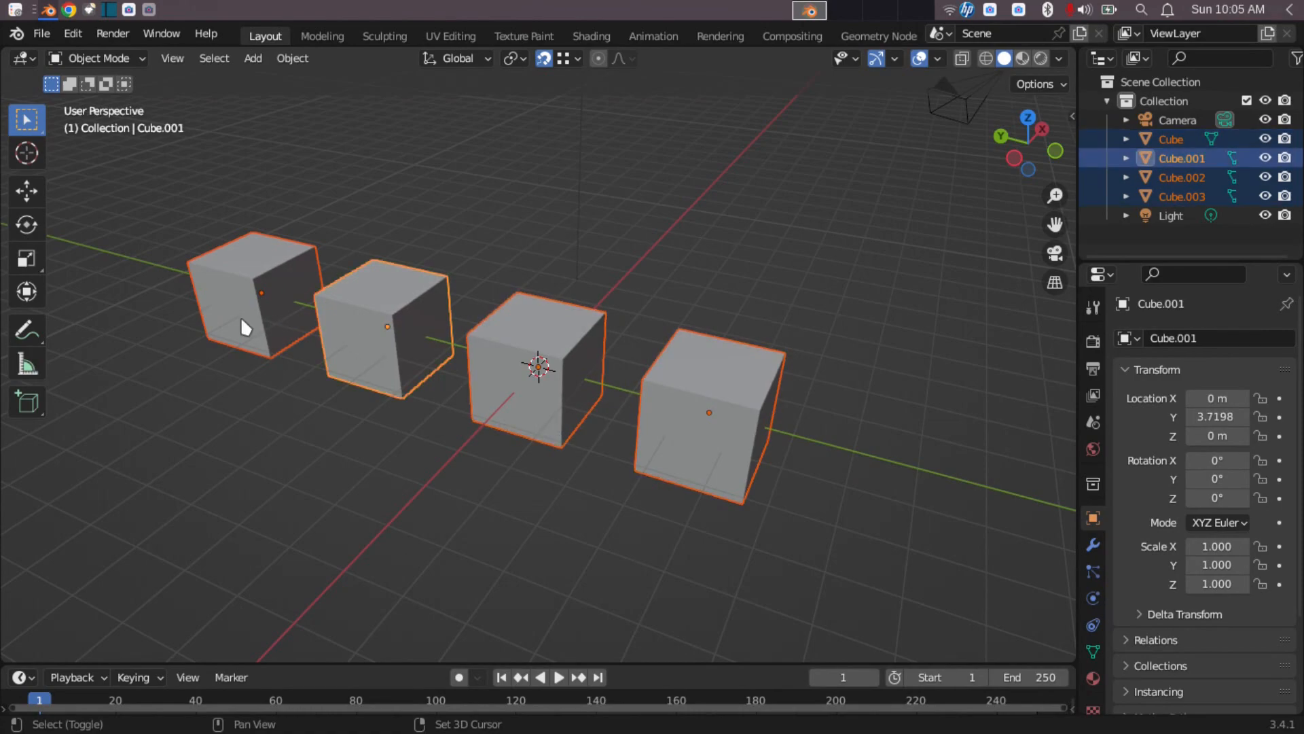
left_click(240, 317, "shift")
left_click(353, 332, "shift")
left_click(504, 365, "shift")
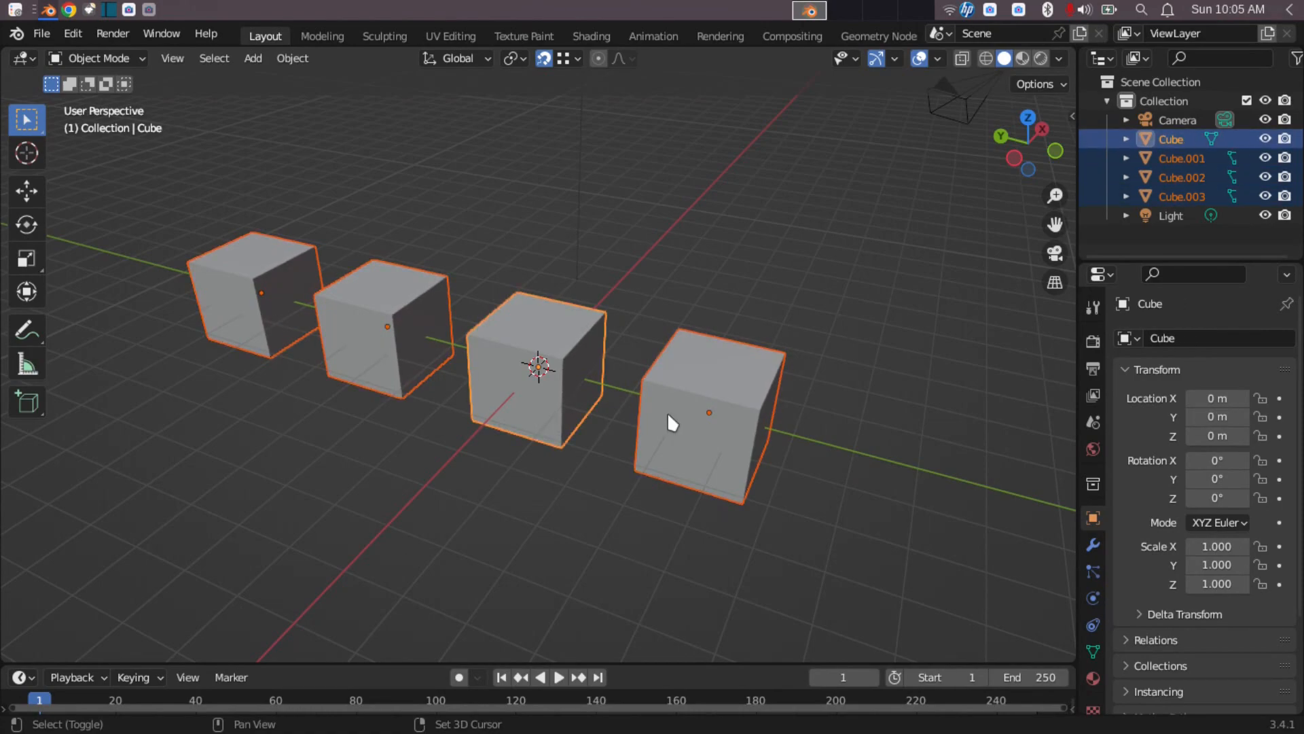
left_click(713, 415, "shift")
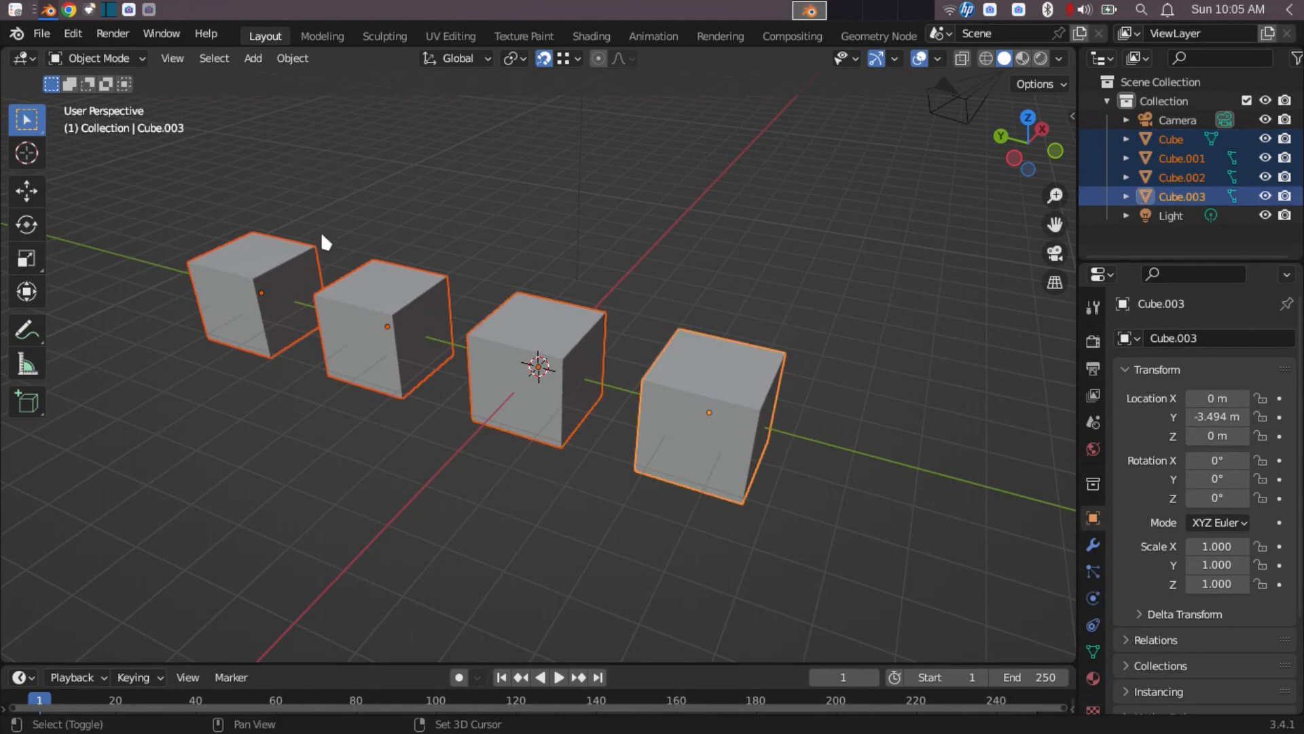
Step: Select the cubes individually, replacing the selection each time, and finish with only the cube at the origin selected
left_click(520, 416)
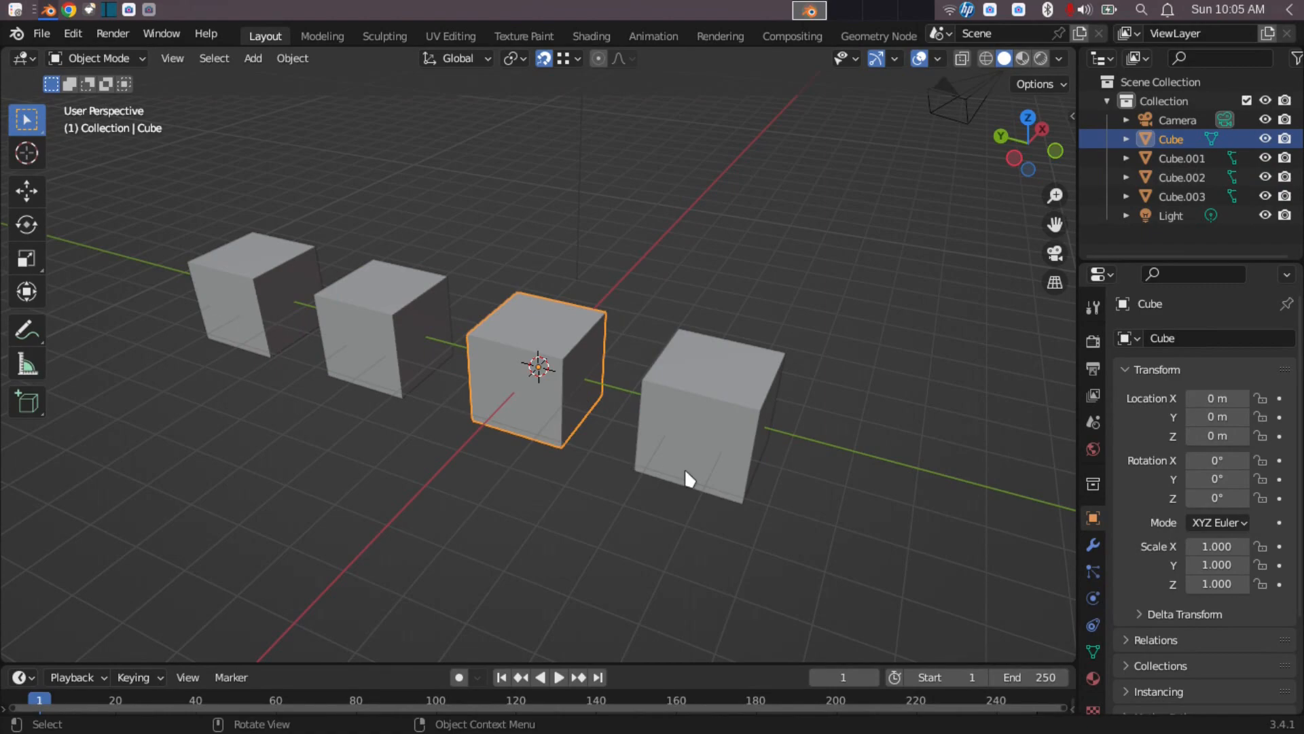
left_click(659, 434)
left_click(365, 362)
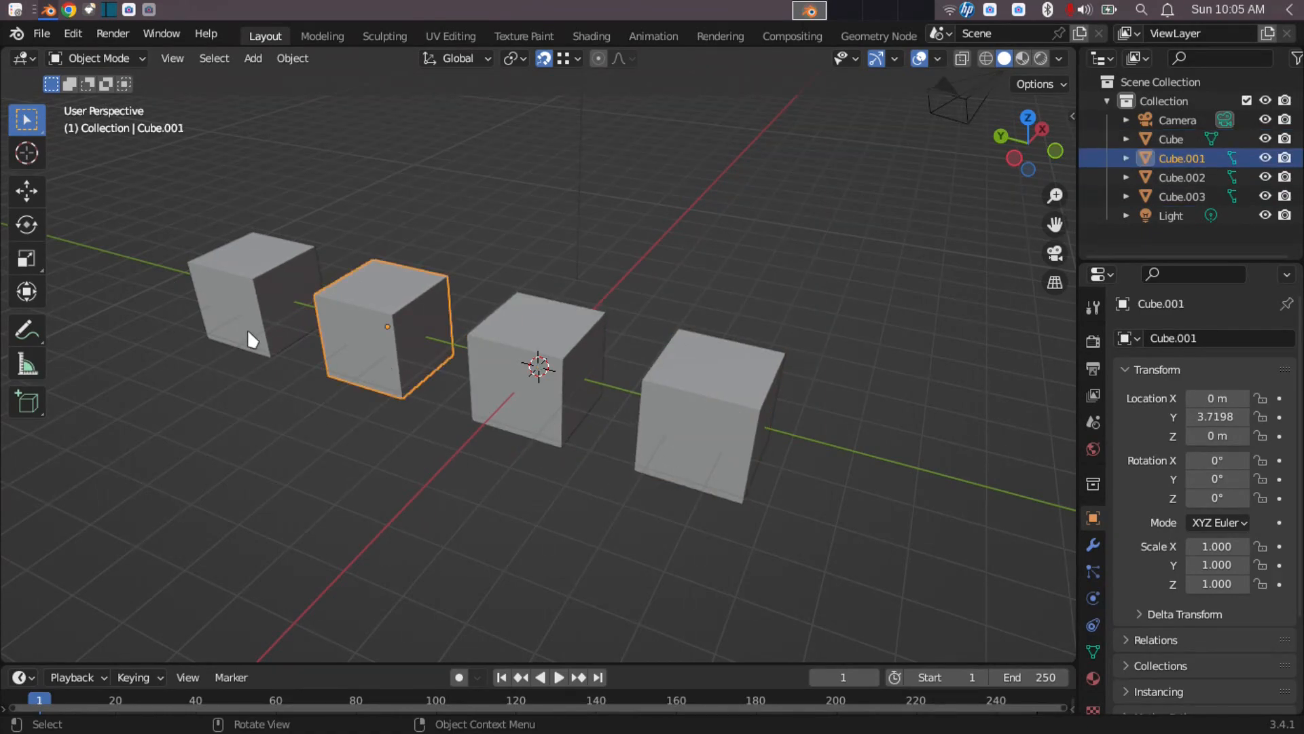
left_click(275, 333)
left_click(686, 441)
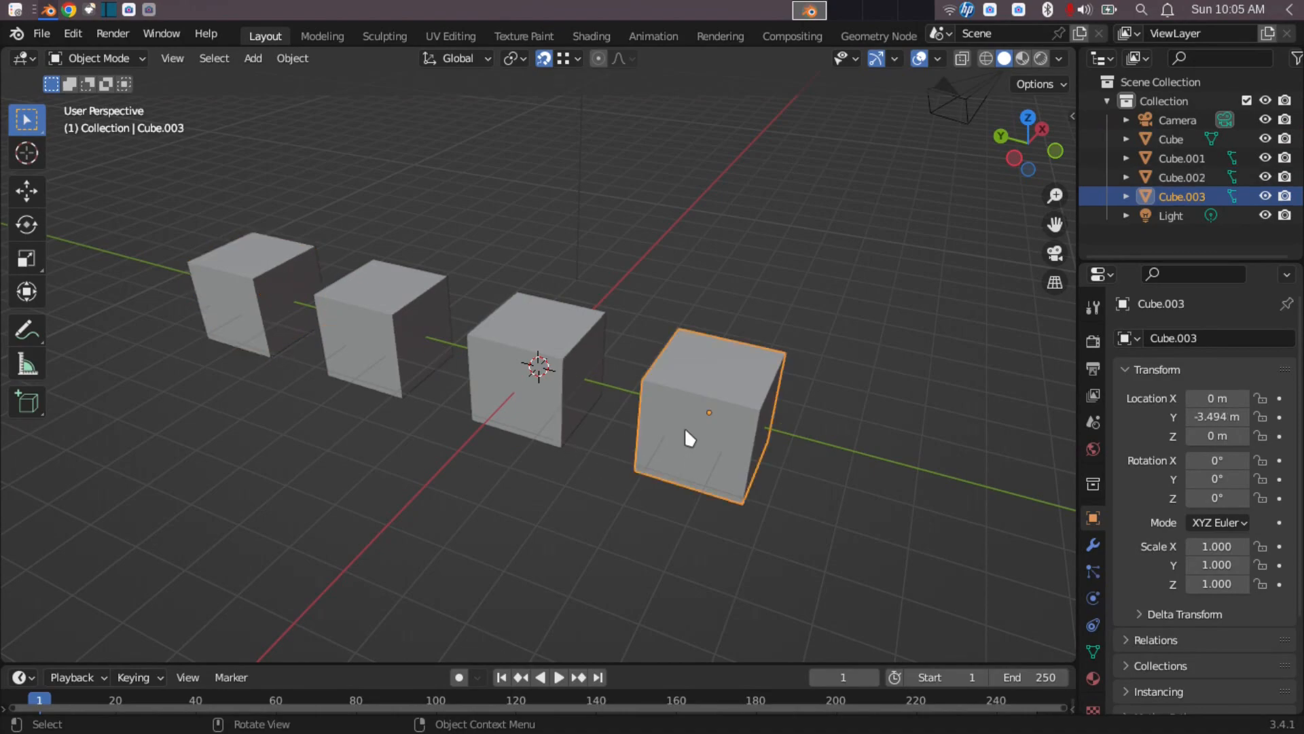
left_click(544, 425)
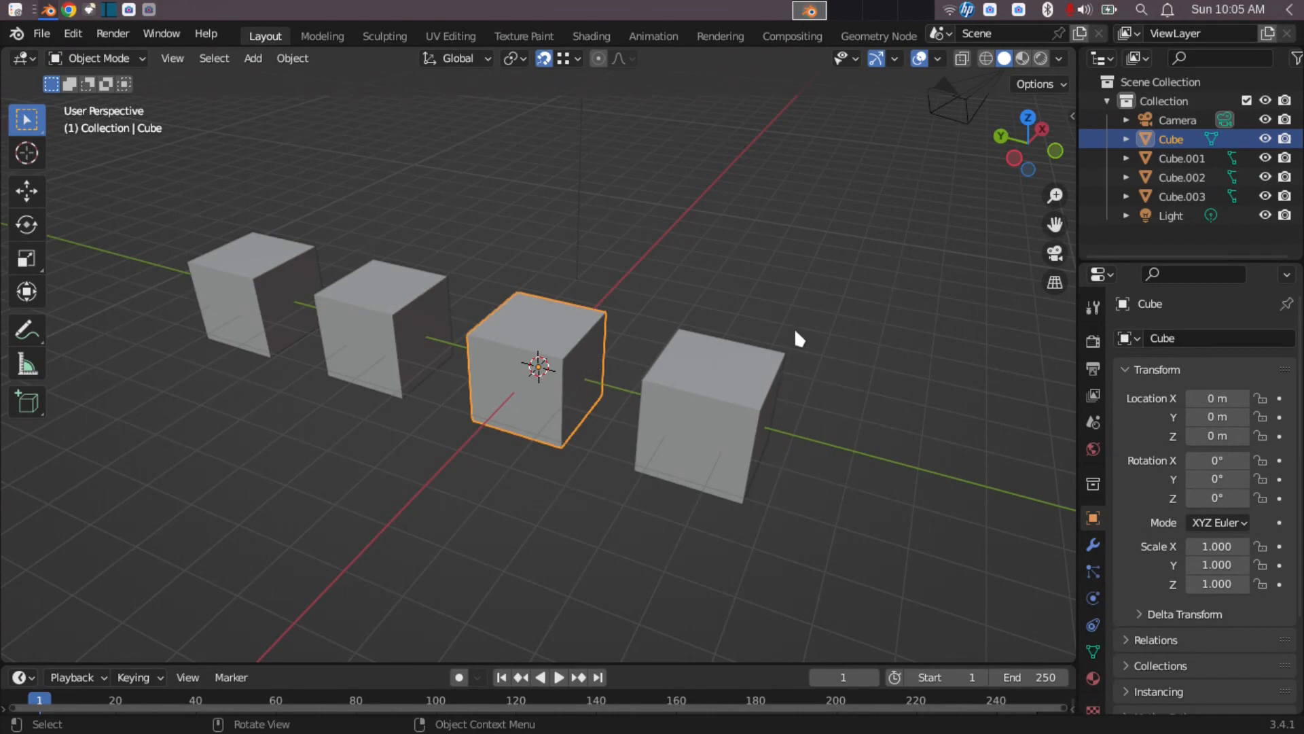
Step: Circle-select all four cubes, and sweep back over the row to deselect them
key("c")
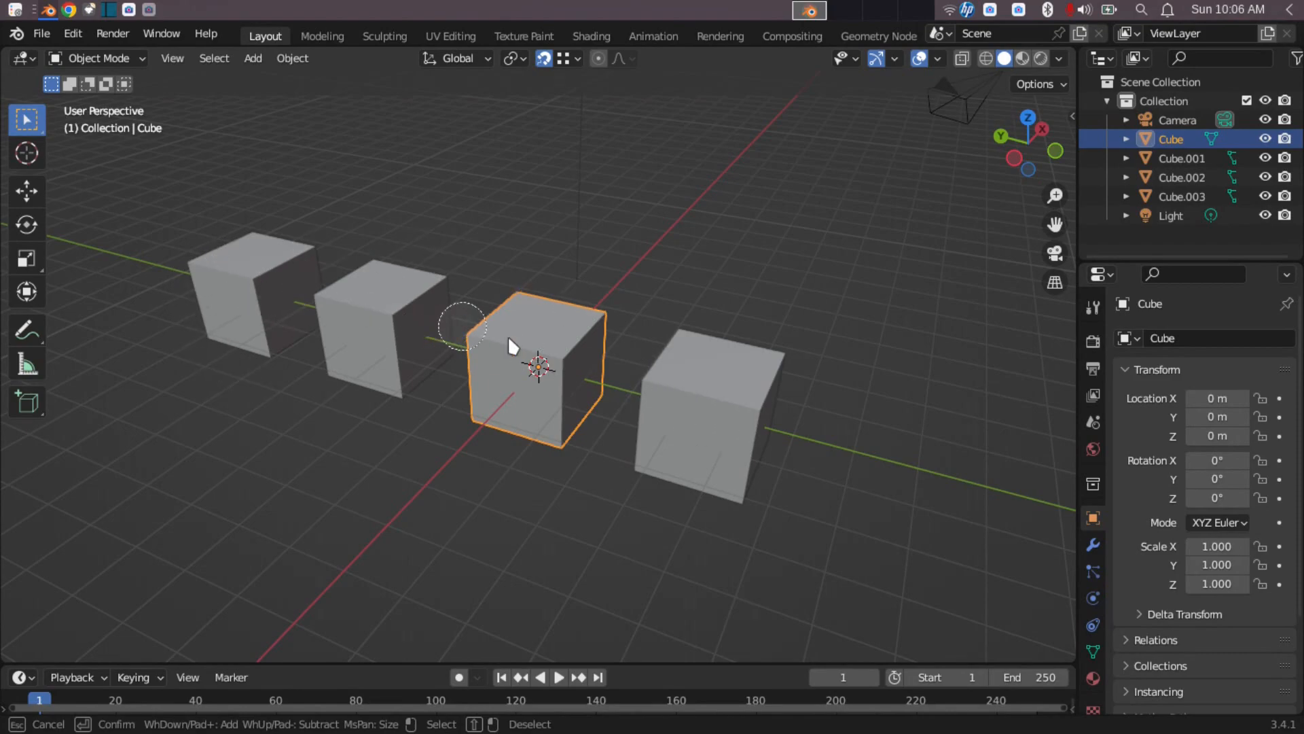
left_click(718, 398)
left_click_drag(513, 331, 228, 279)
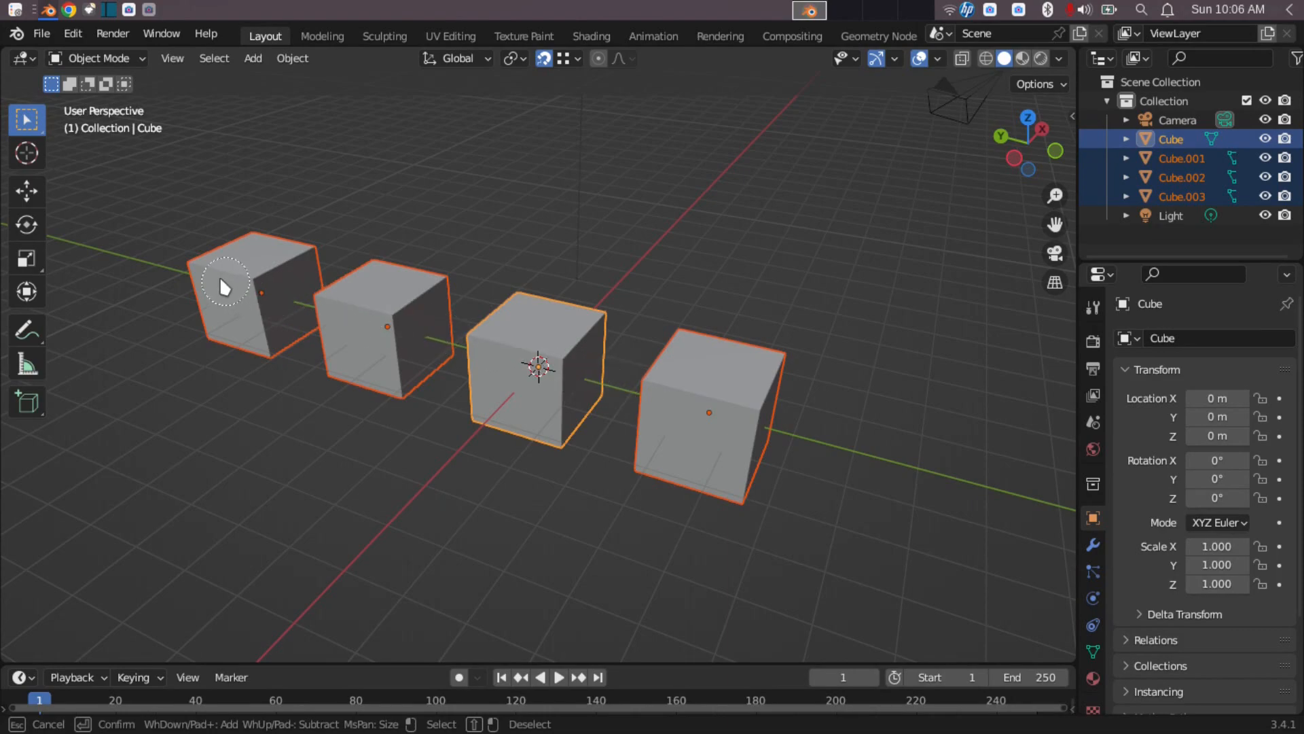
left_click_drag(231, 289, 710, 428, "shift")
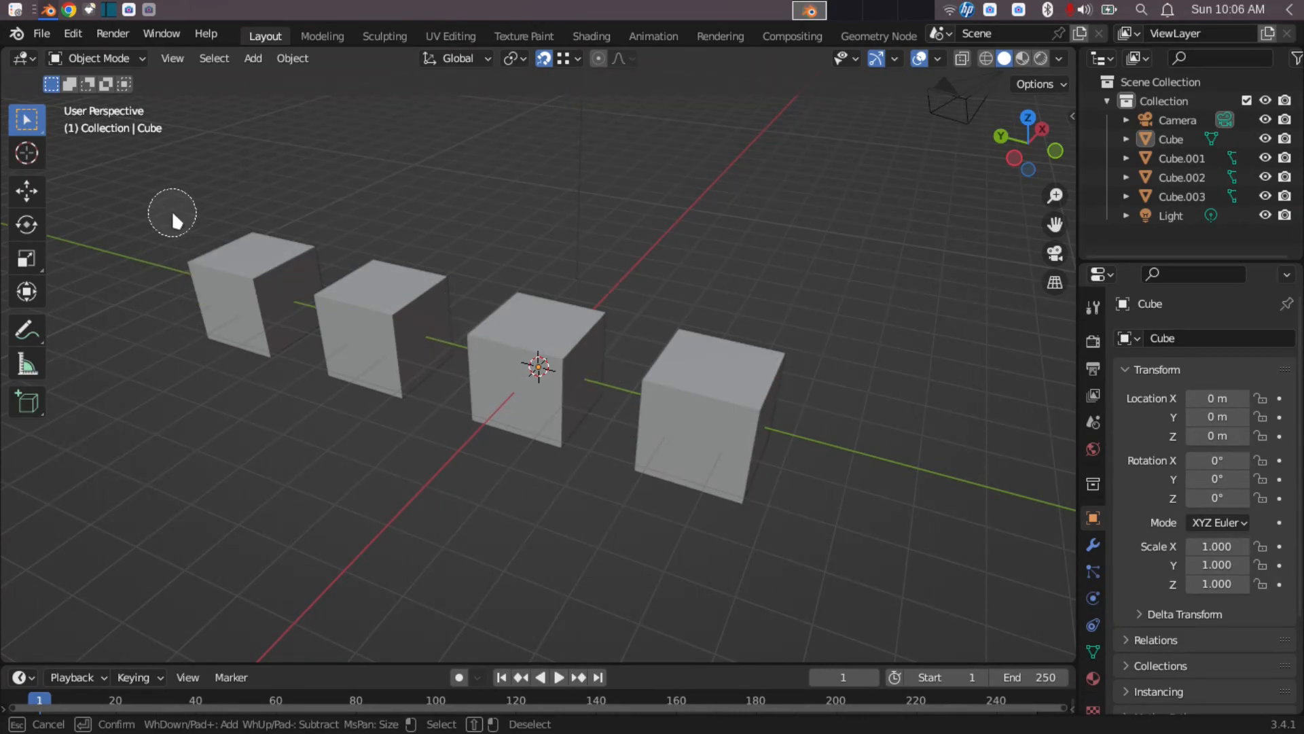
Step: Paint all four cubes into the circle selection, and remove Cube.003, Cube.001, Cube.002 and the origin cube one by one
left_click_drag(231, 273, 526, 349)
left_click_drag(662, 382, 709, 394)
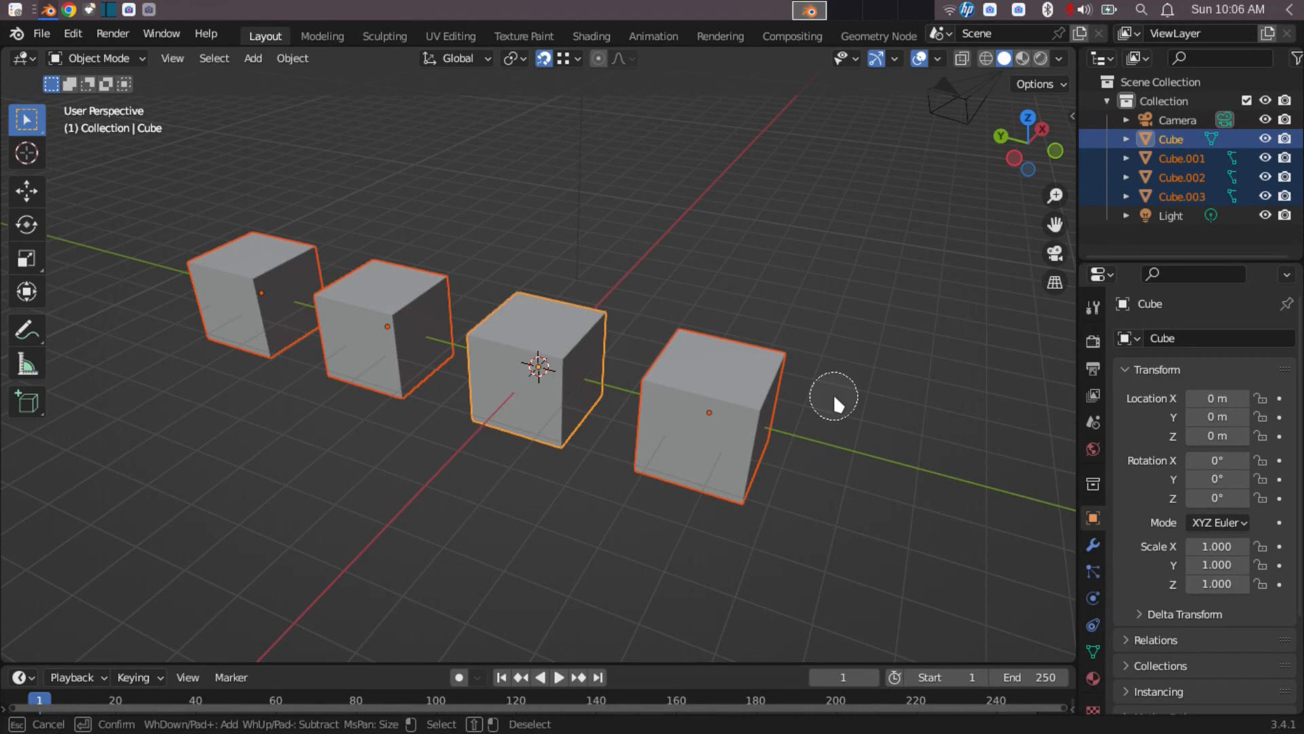
left_click_drag(722, 398, 687, 443, "shift")
left_click_drag(399, 290, 387, 335, "shift")
left_click(242, 307, "shift")
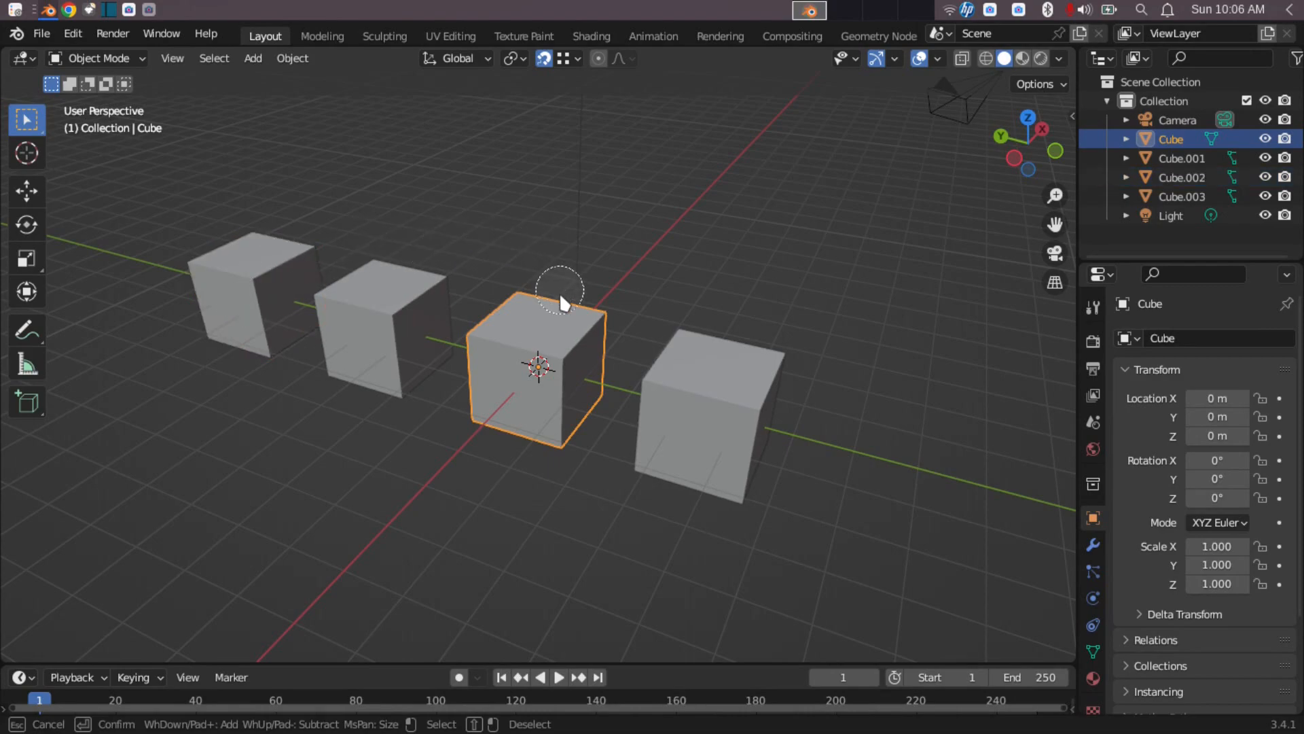
left_click_drag(561, 298, 549, 383, "shift")
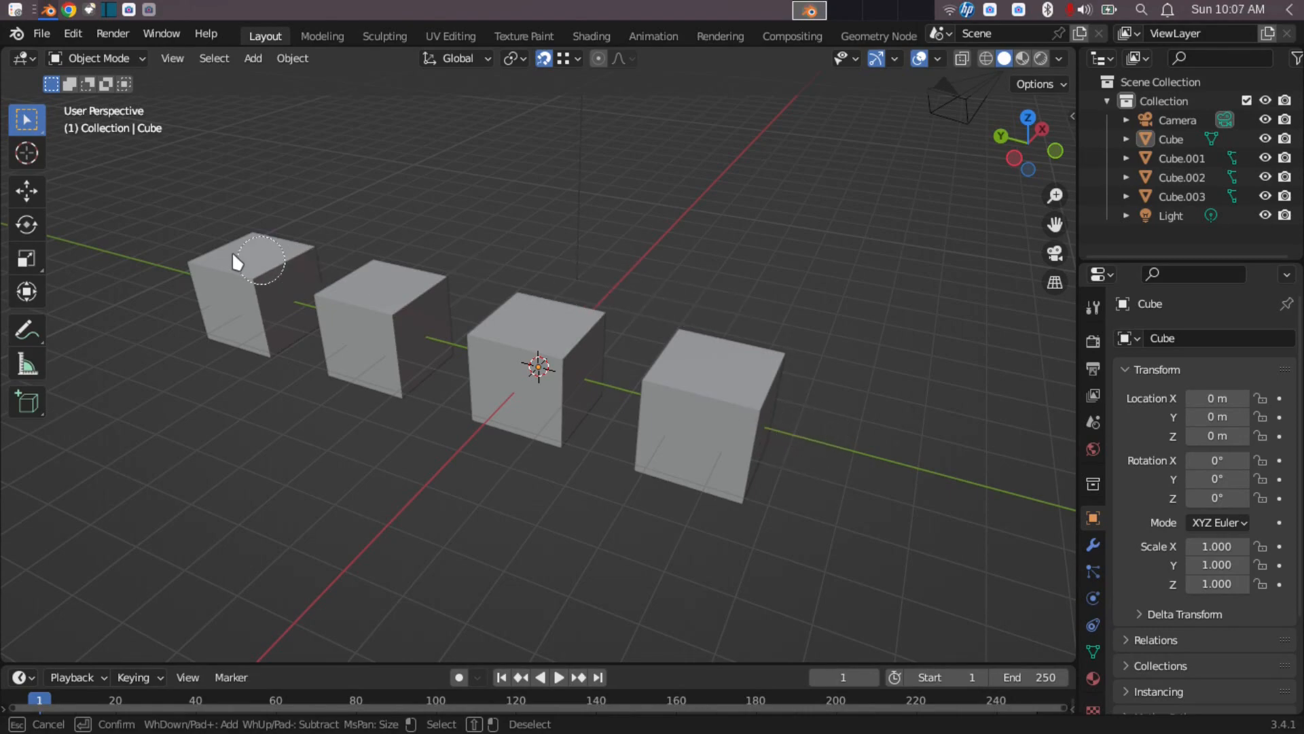
Step: Sweep the circle selection across the whole row, brush all four cubes out again, and leave circle select
mouse_move(173, 246)
left_mouse_down()
mouse_move(385, 336)
mouse_move(717, 402)
left_mouse_up()
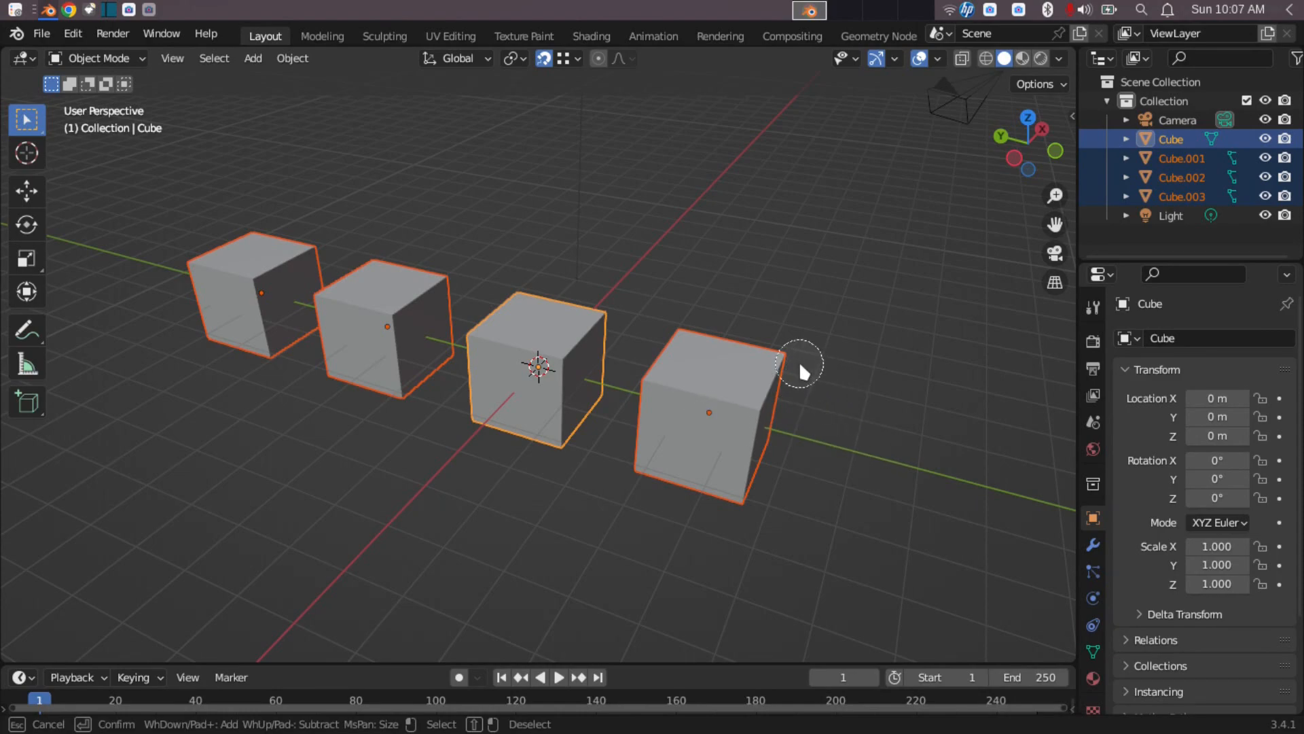
left_click_drag(731, 401, 227, 279, "shift")
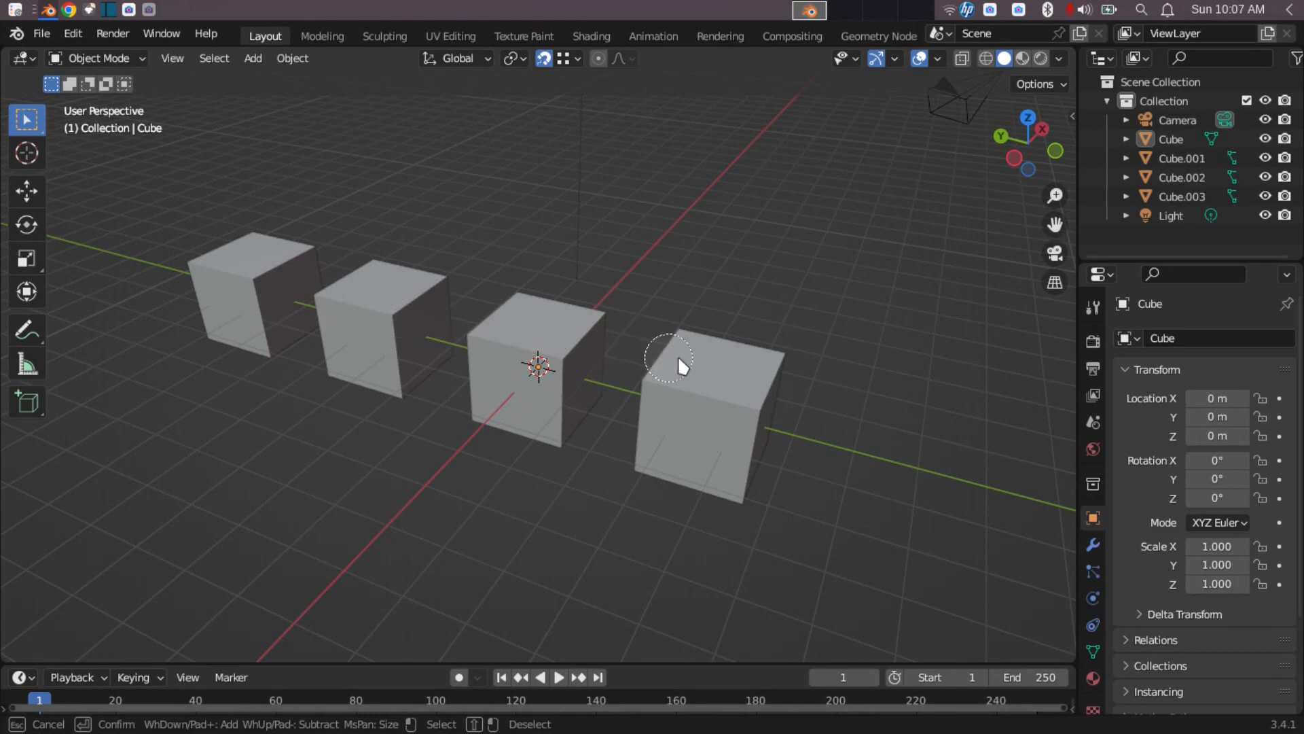
key("Escape")
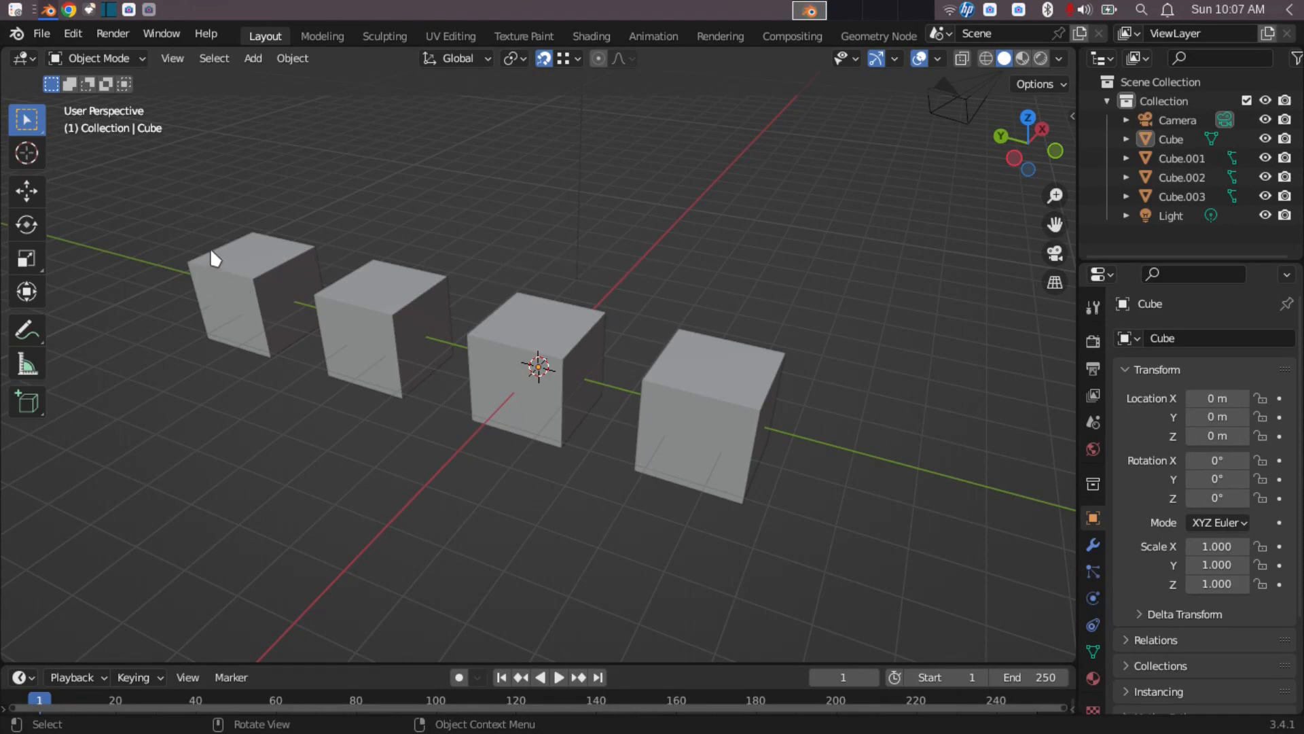
Step: Select all four cubes with one circle-select stroke along the row and exit the mode
key("c")
mouse_move(171, 211)
left_mouse_down()
mouse_move(320, 311)
mouse_move(739, 421)
left_mouse_up()
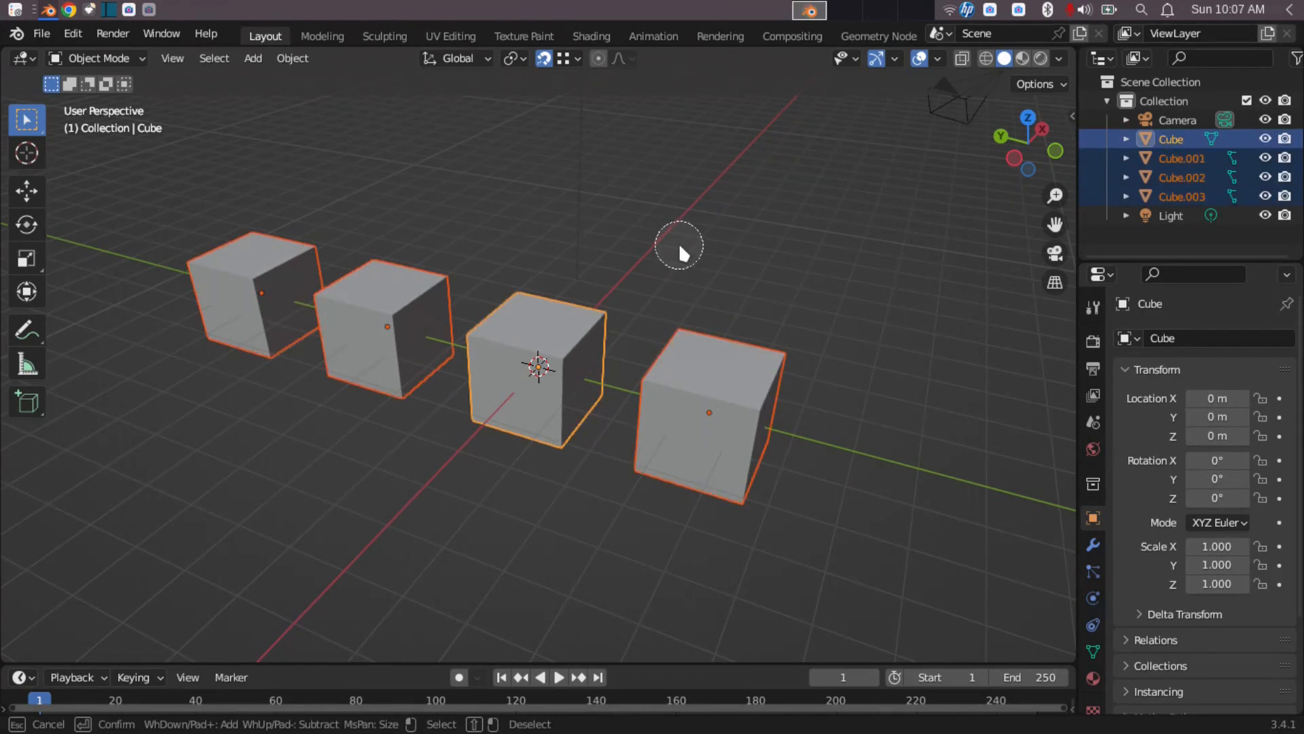
key("Escape")
Step: Box-deselect Cube.001 and Cube.002 together and the origin cube separately, leaving only Cube.003 selected
key("b")
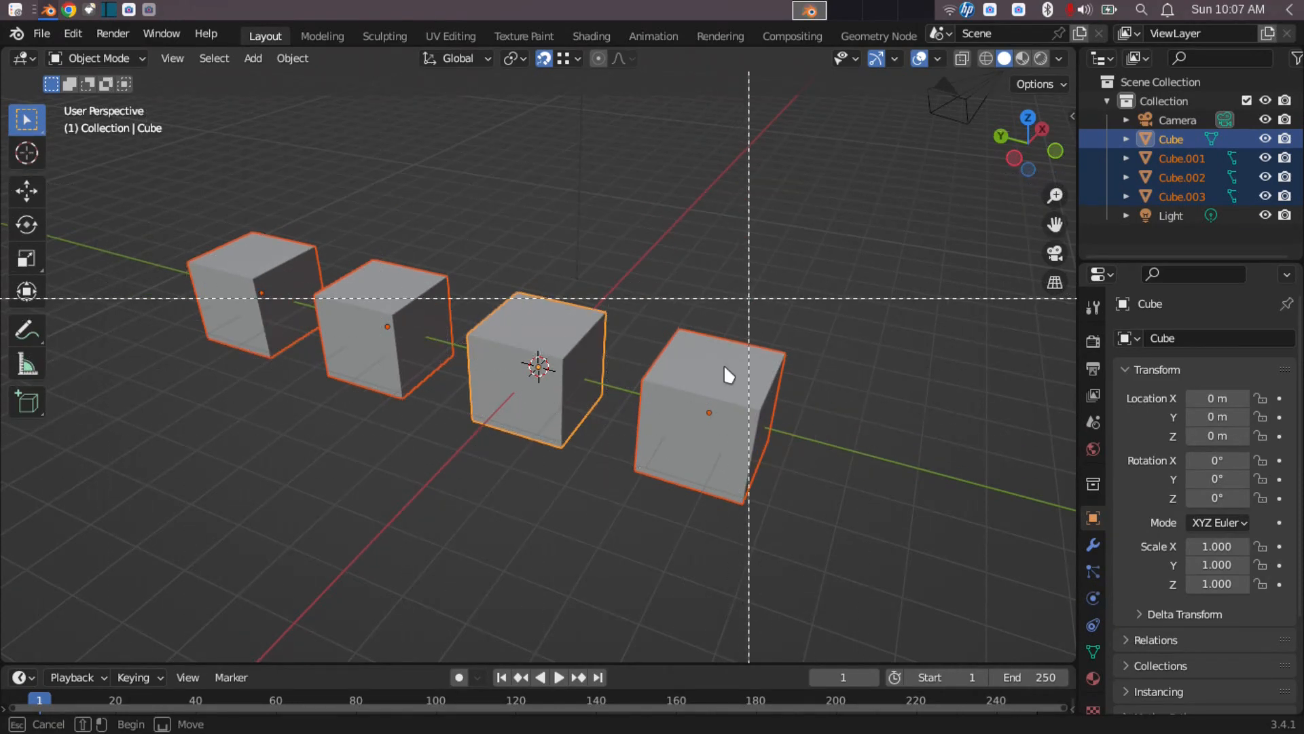
left_click_drag(156, 167, 455, 425)
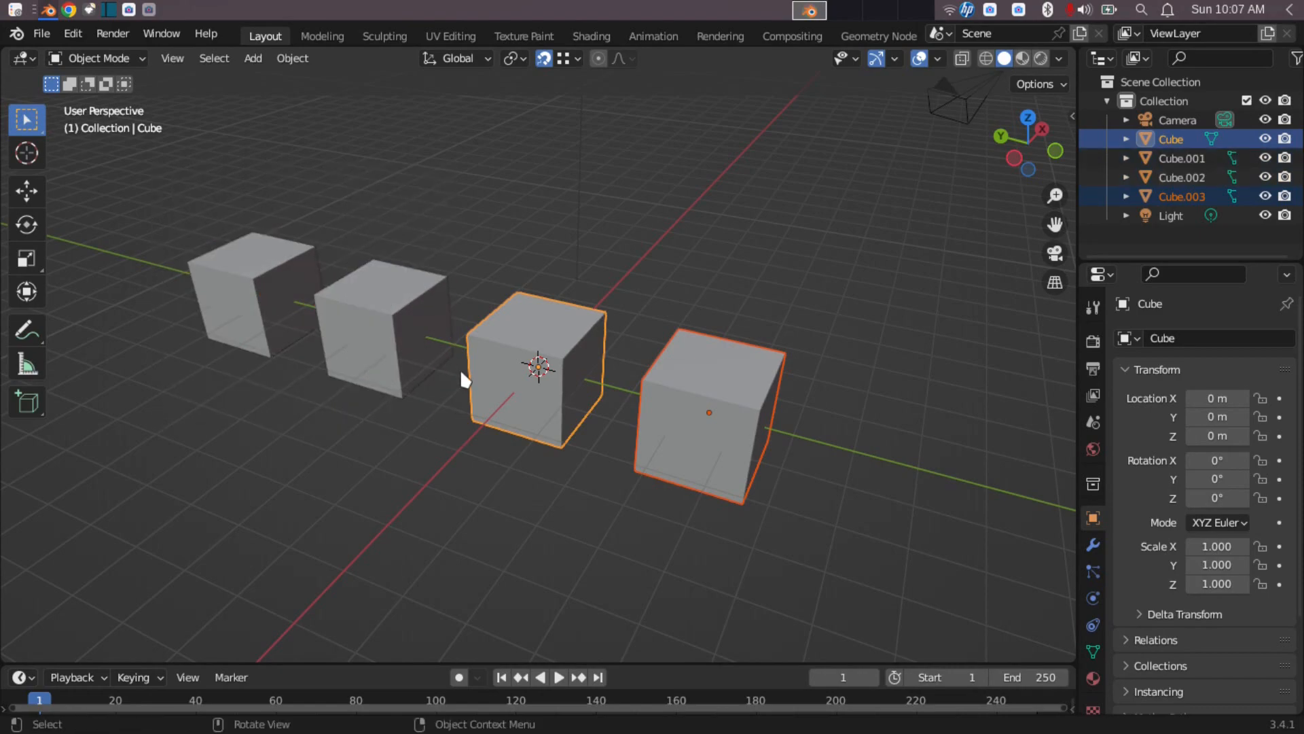
key("b")
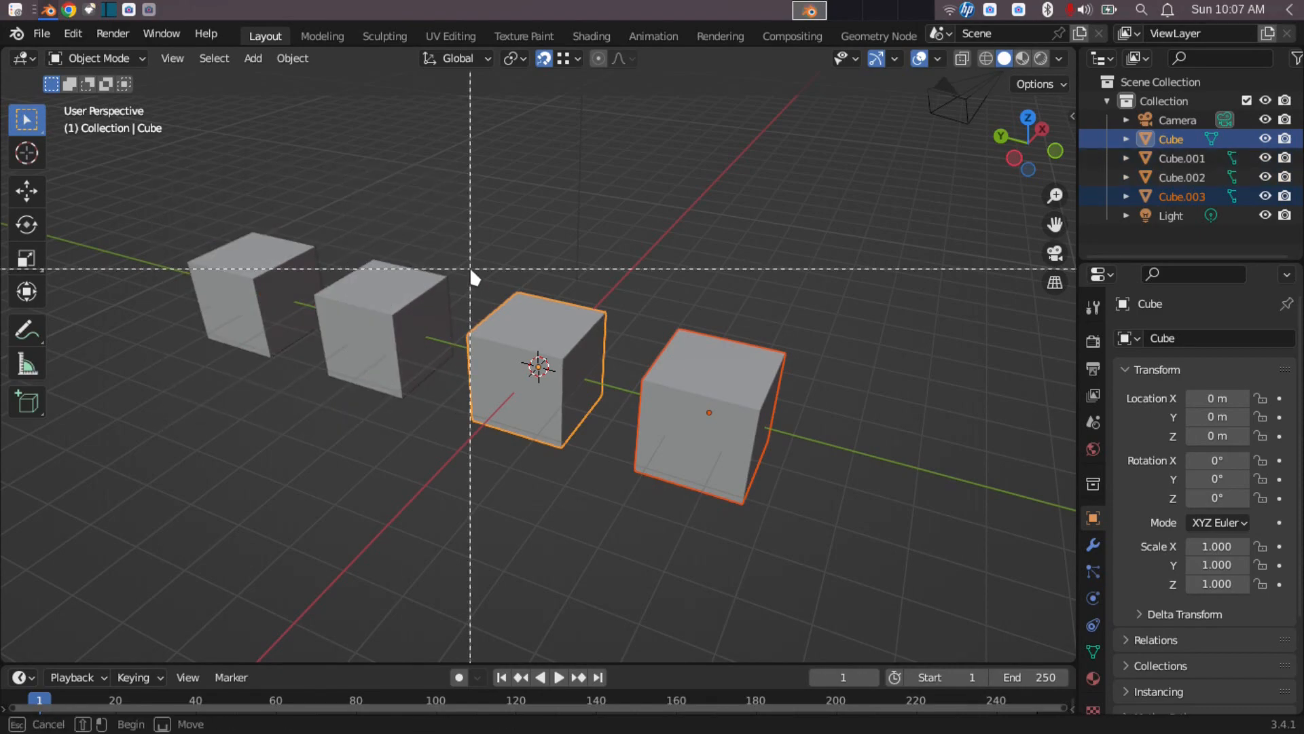
left_click_drag(470, 267, 614, 457)
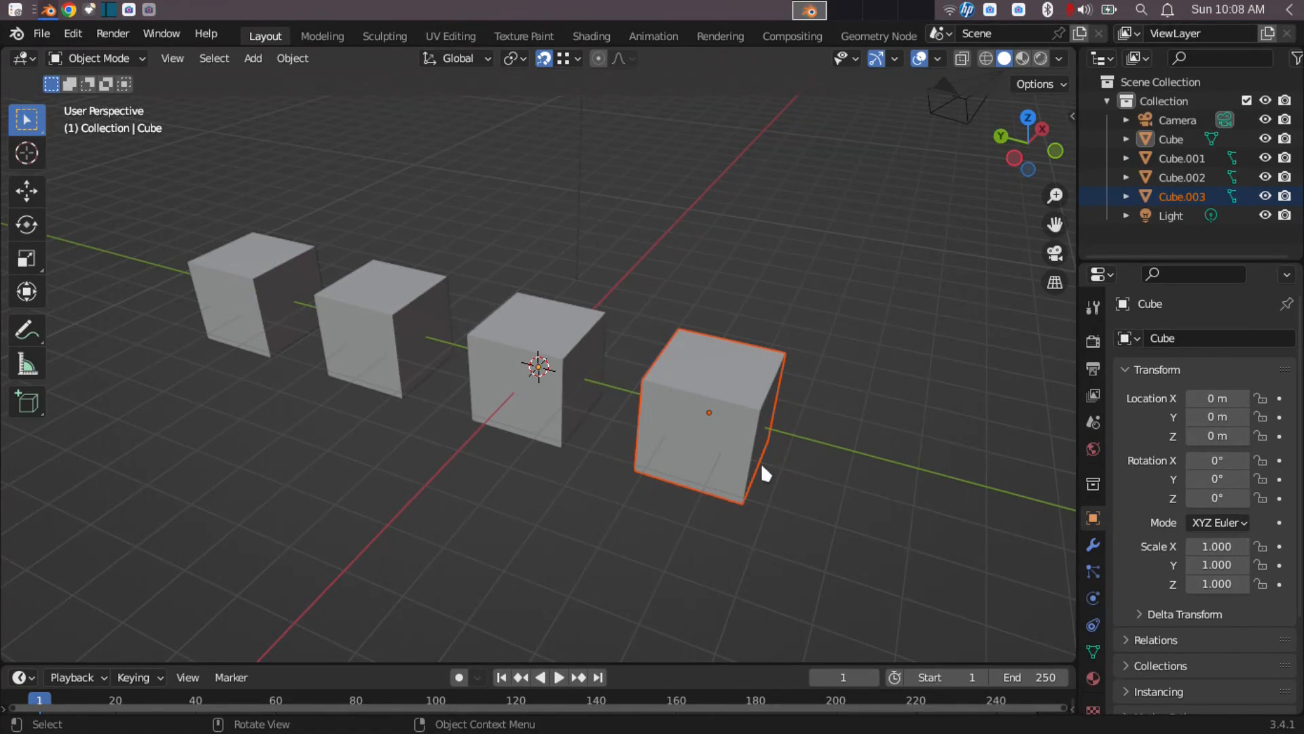
Step: Move the 3D cursor onto the empty floor in front of the cubes, and snap it back to the world origin
left_click(28, 154)
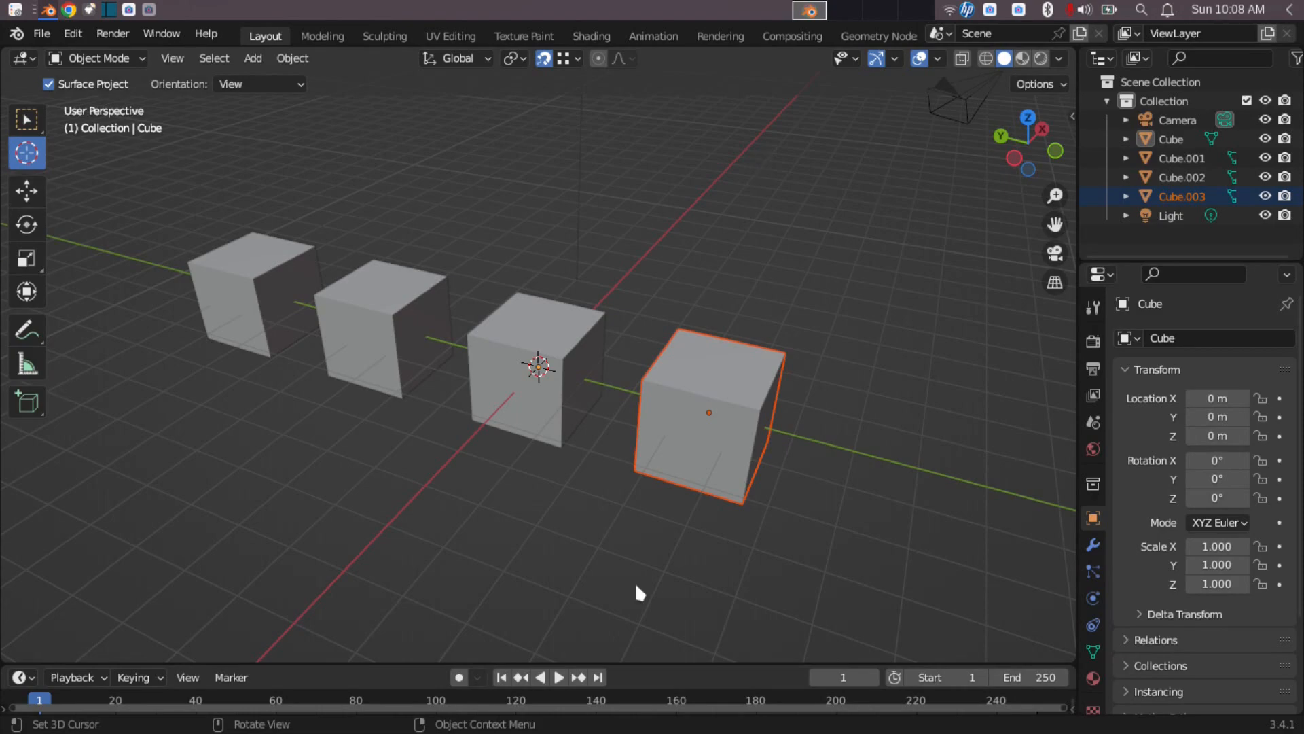
left_click(540, 367)
left_click_drag(541, 369, 289, 536)
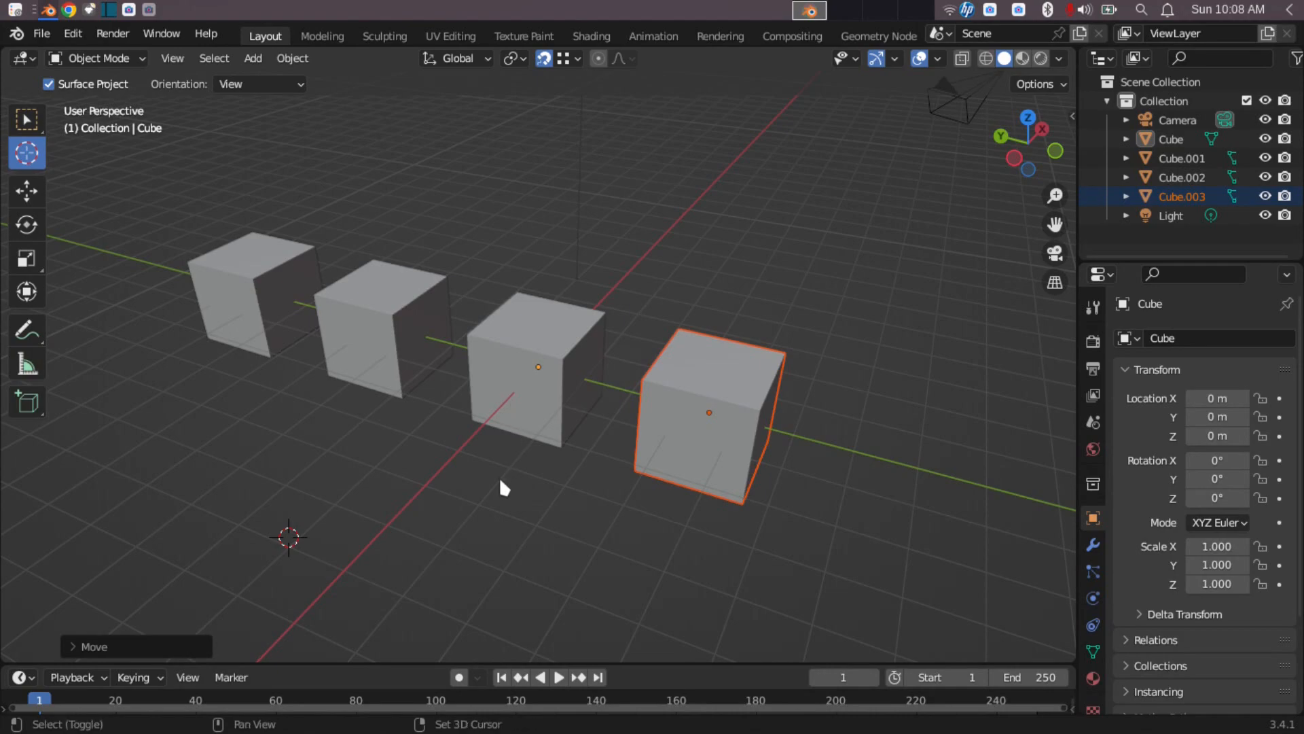
key("shift+s")
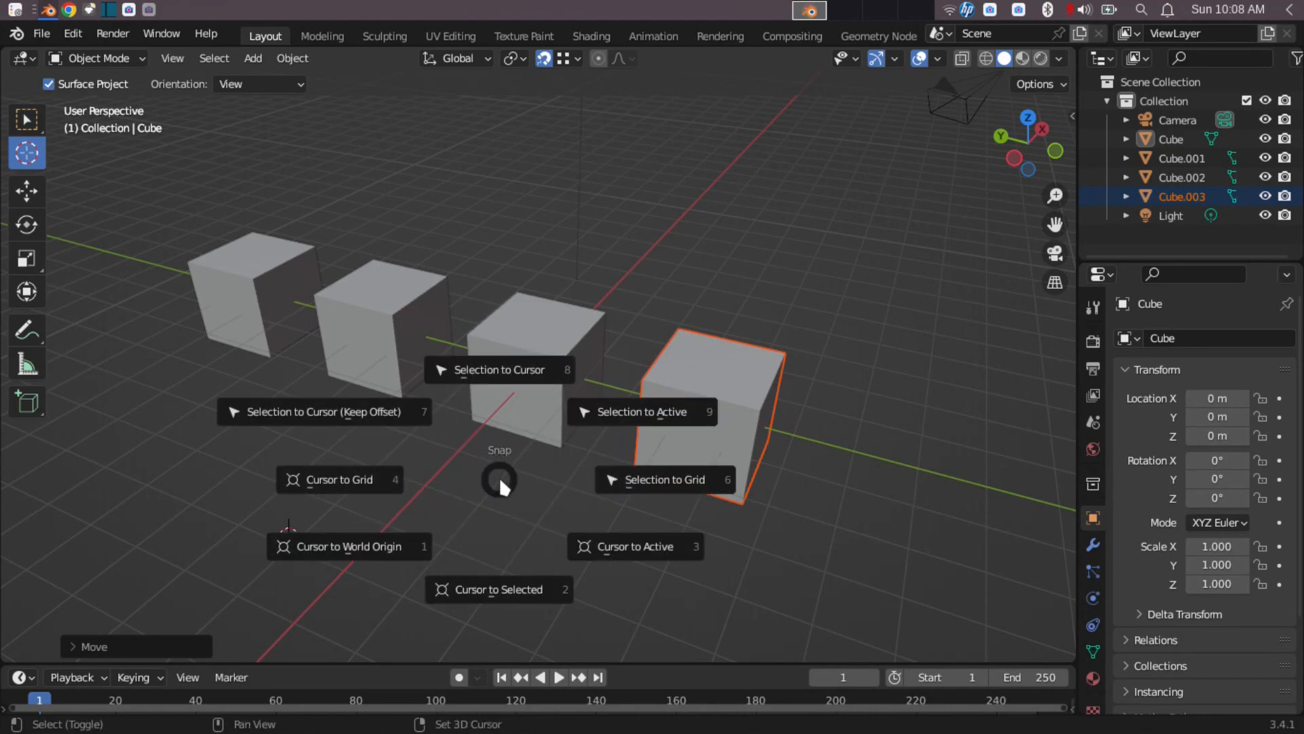
left_click(344, 548)
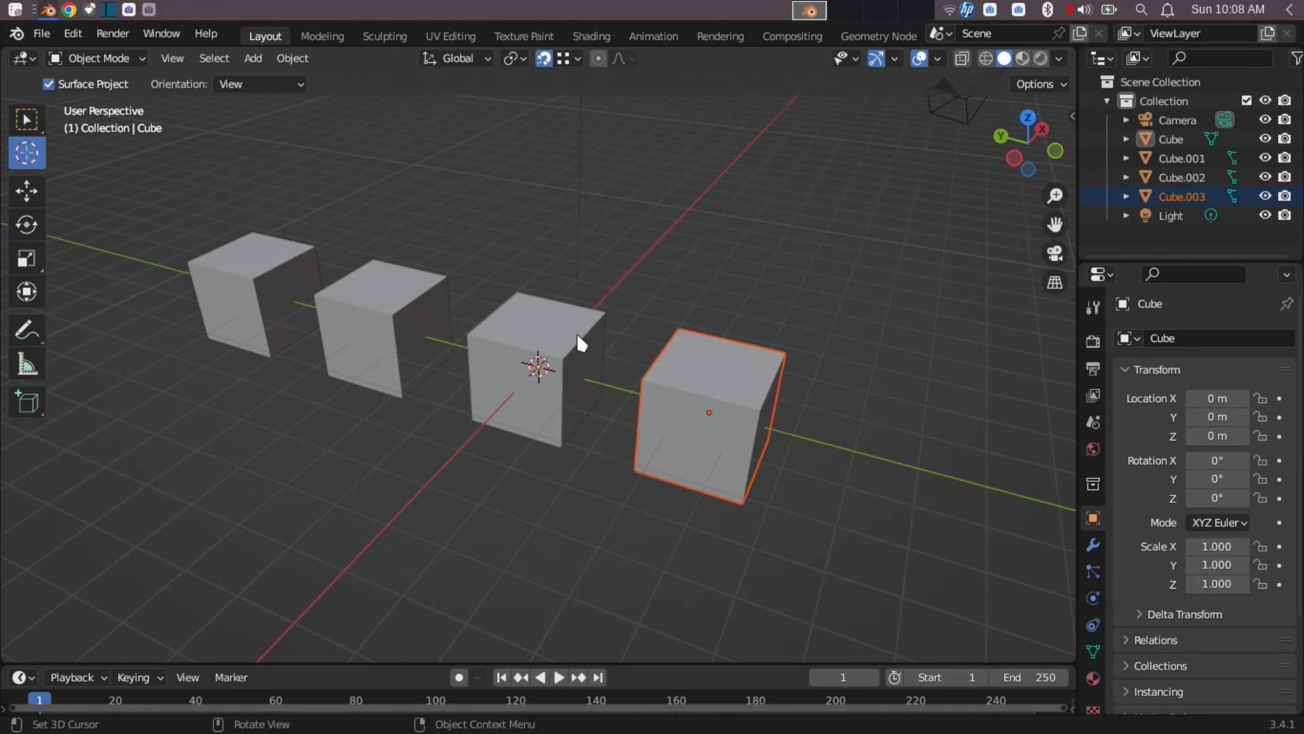
Step: Place the 3D cursor on Cube.003's front face, and move it to the empty area behind that cube
left_click_drag(542, 367, 951, 260)
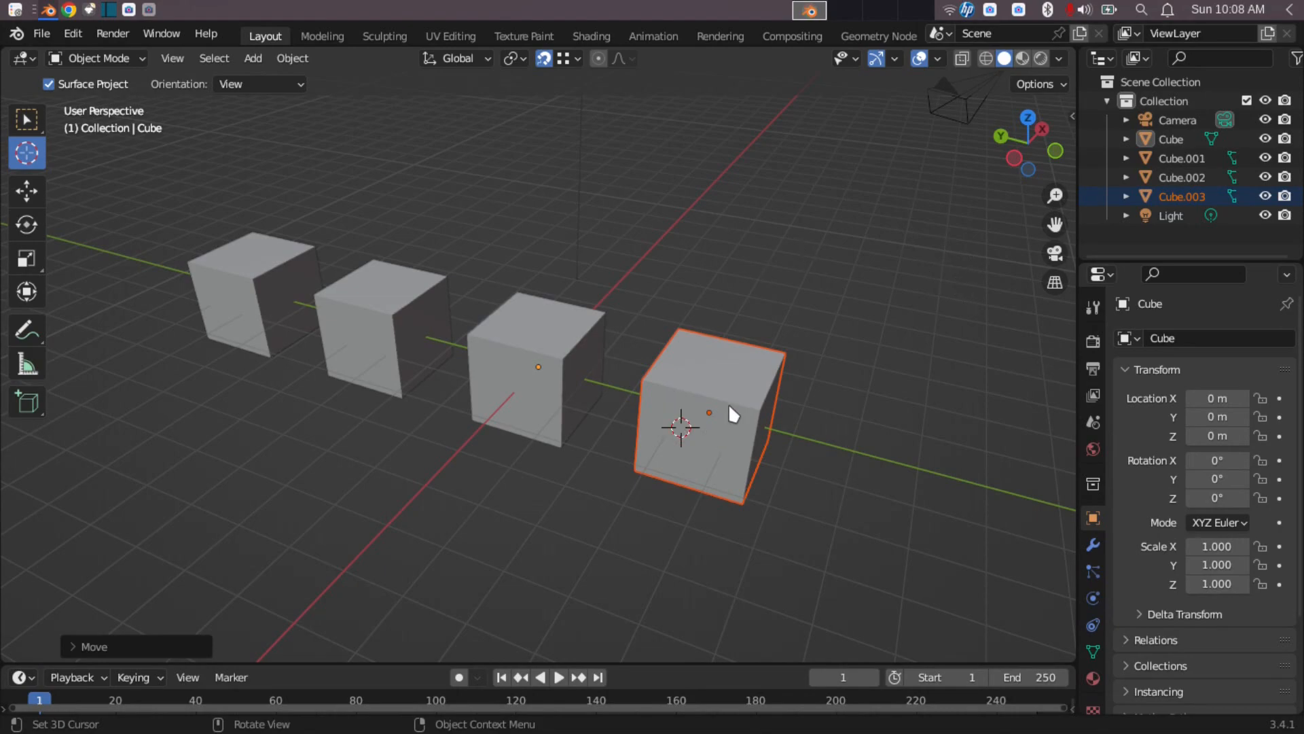
left_click_drag(685, 432, 941, 245)
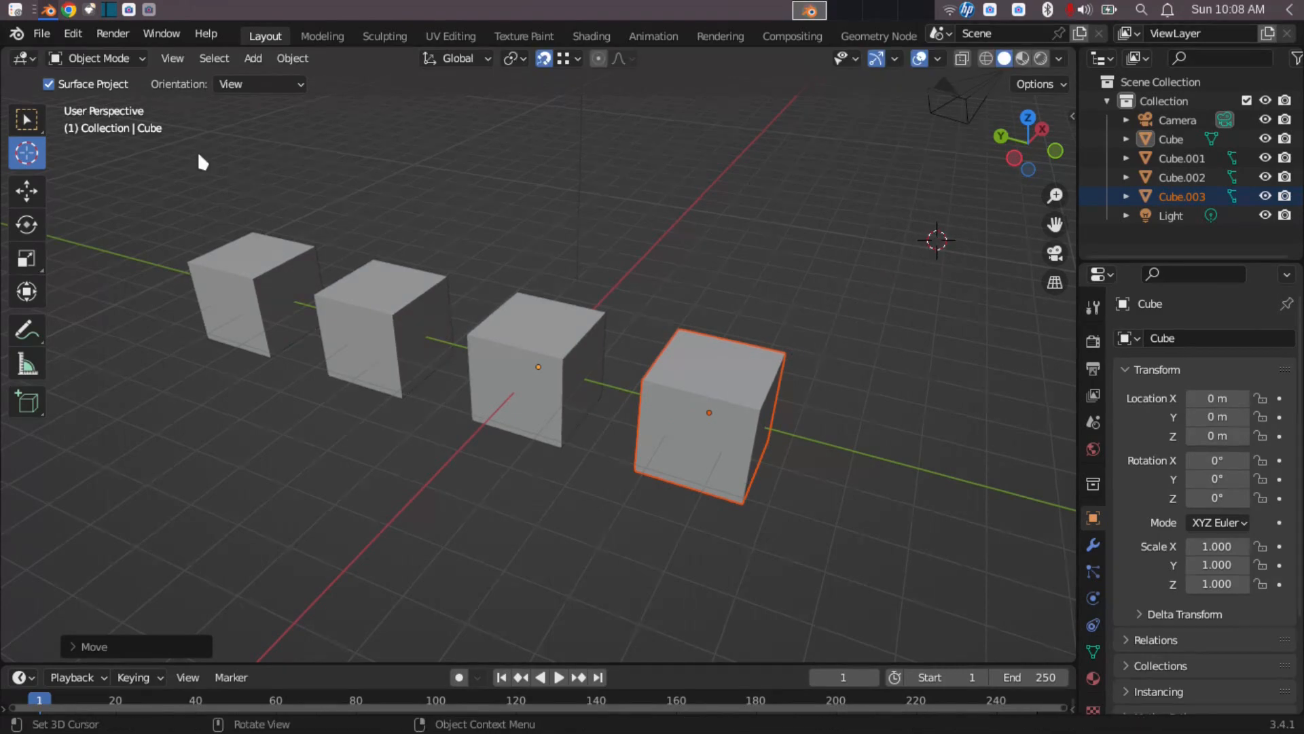
Step: Select Cube.003 and snap it to the 3D cursor's position behind the row
left_click(26, 120)
left_click(678, 392)
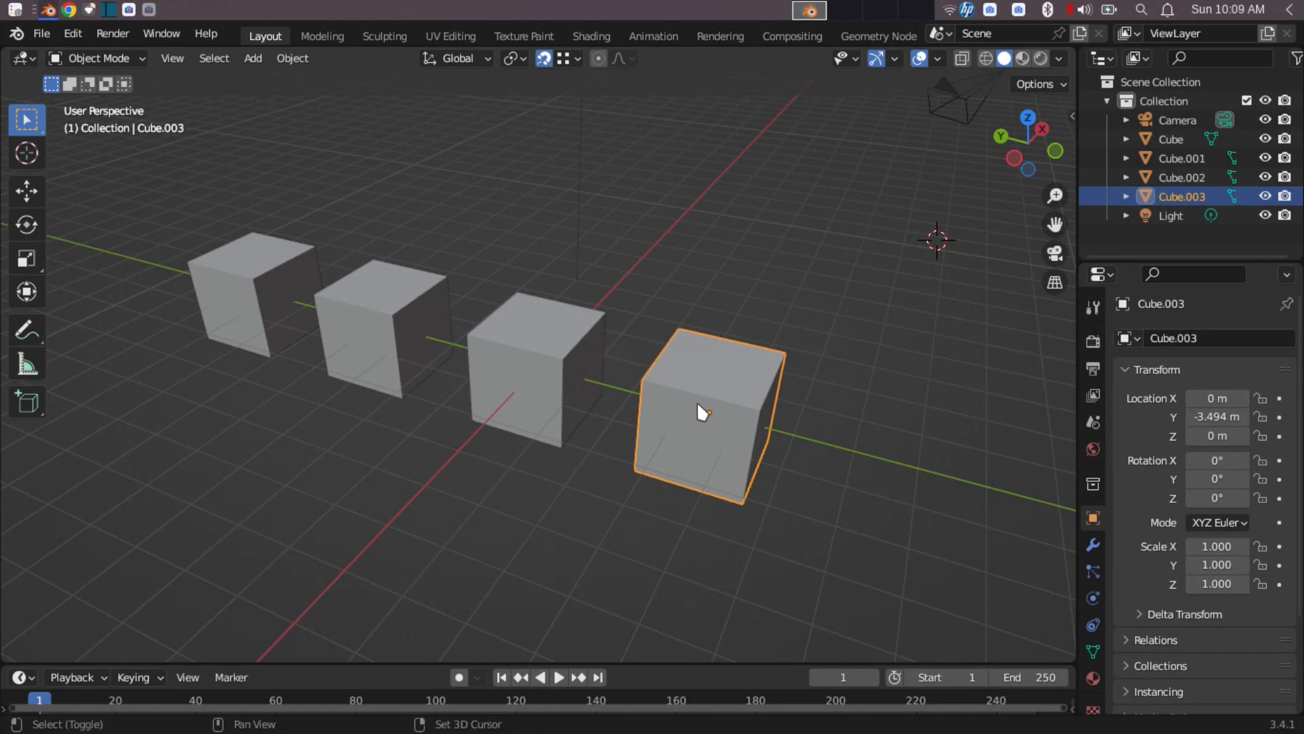
key("shift+s")
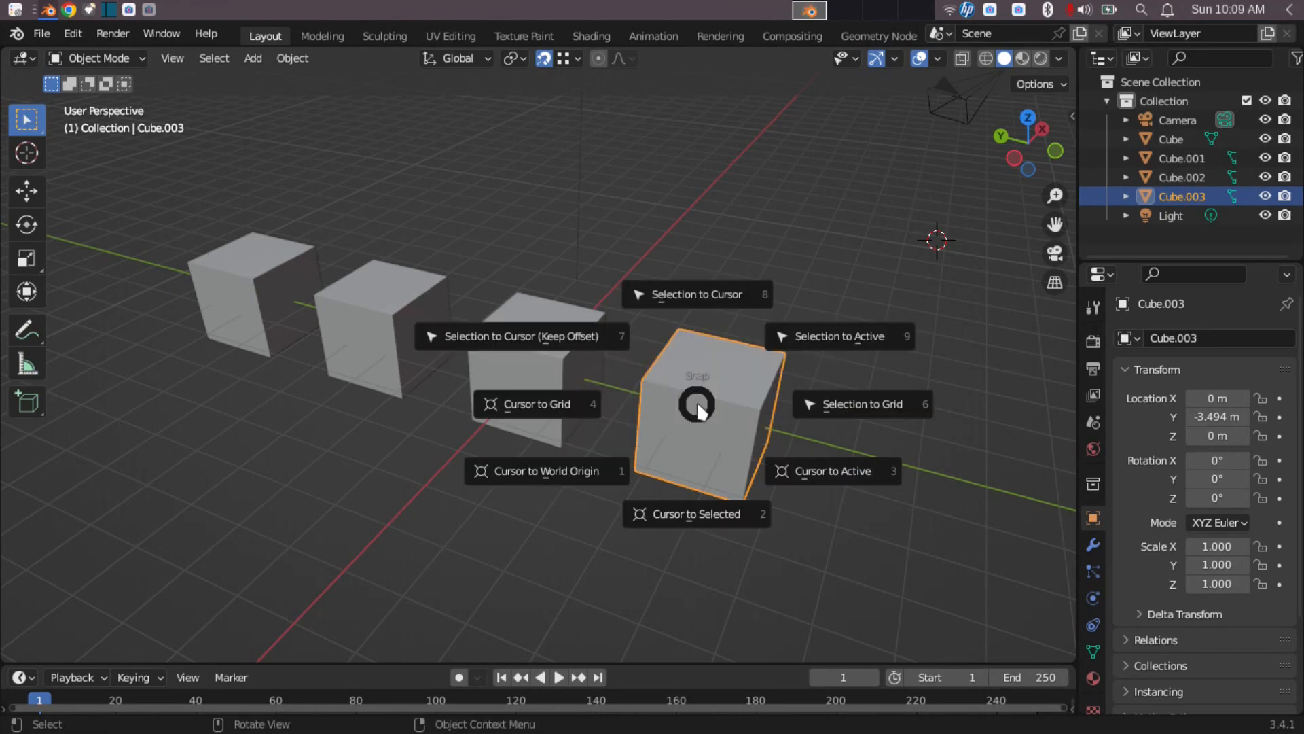
left_click(713, 298)
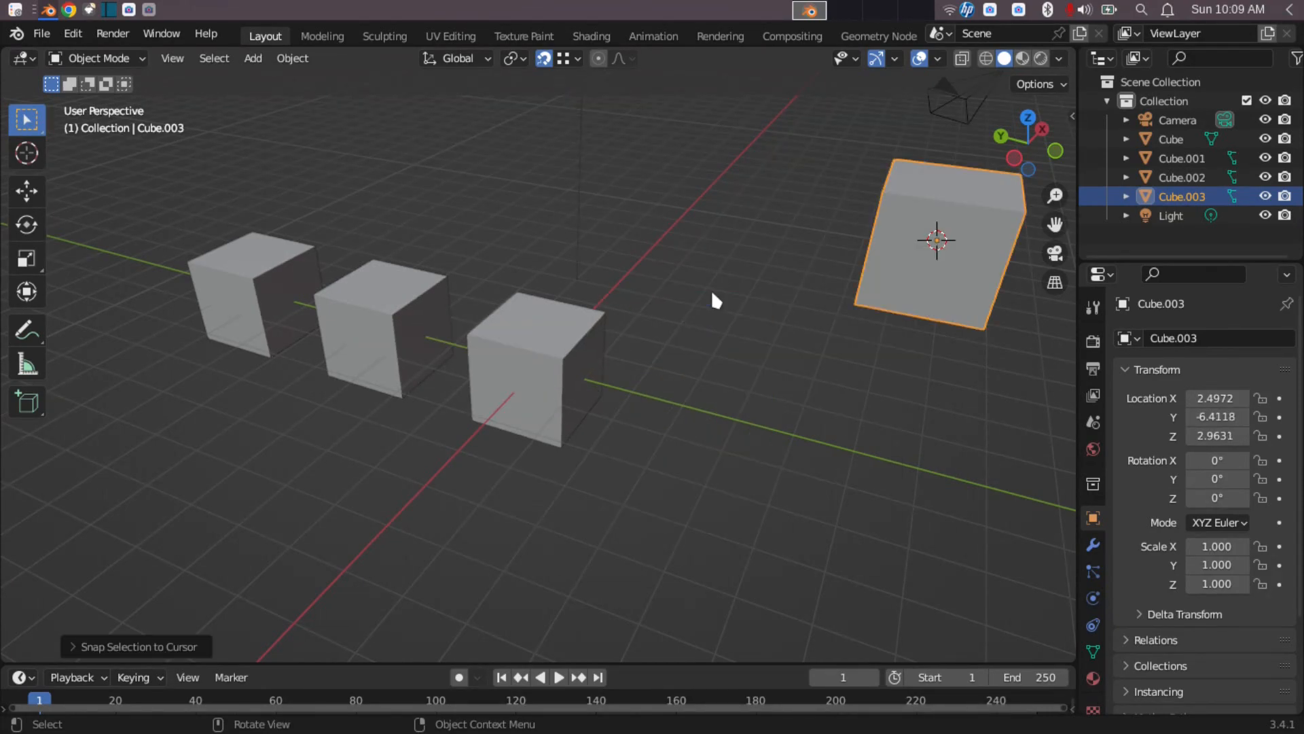
Step: Move the 3D cursor in front of the row, to about X 0.27, Y -8.00, Z 1.48 m, and snap Cube.003 to it
middle_click_drag(1009, 430, 853, 398)
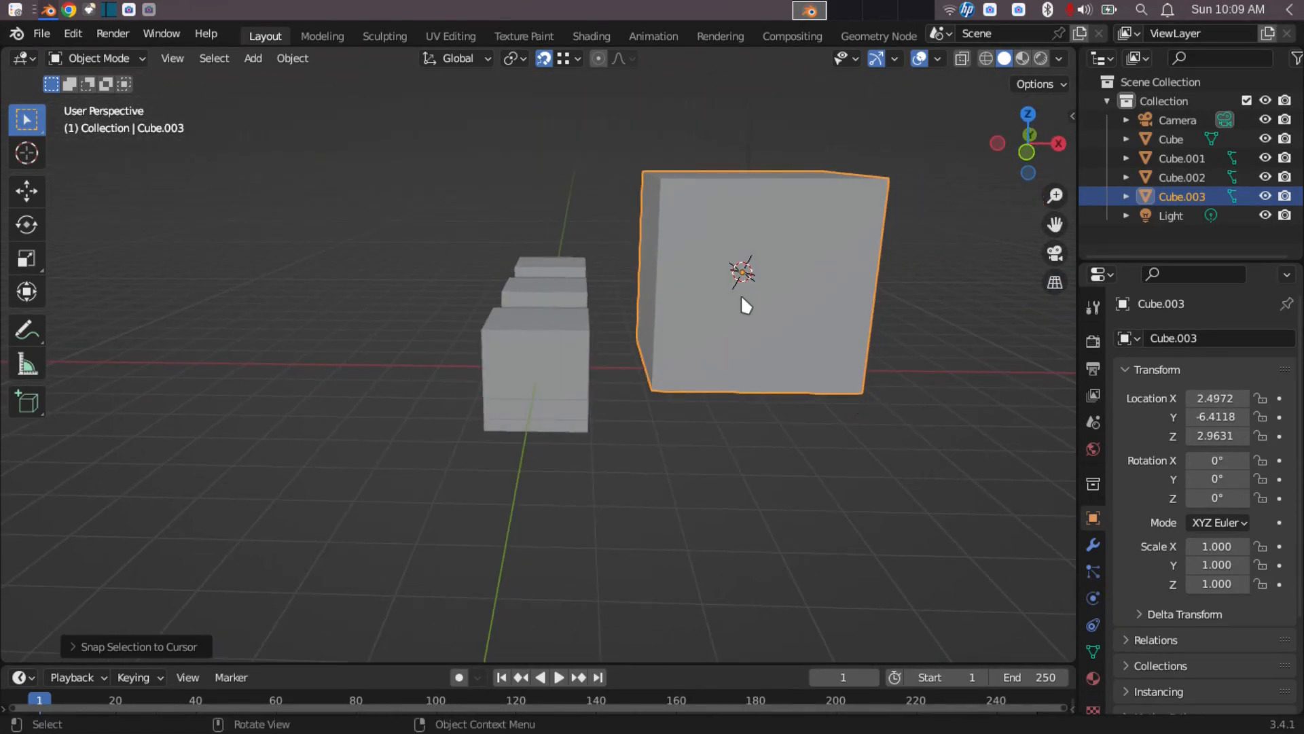
left_click(27, 153)
left_click_drag(741, 271, 522, 458)
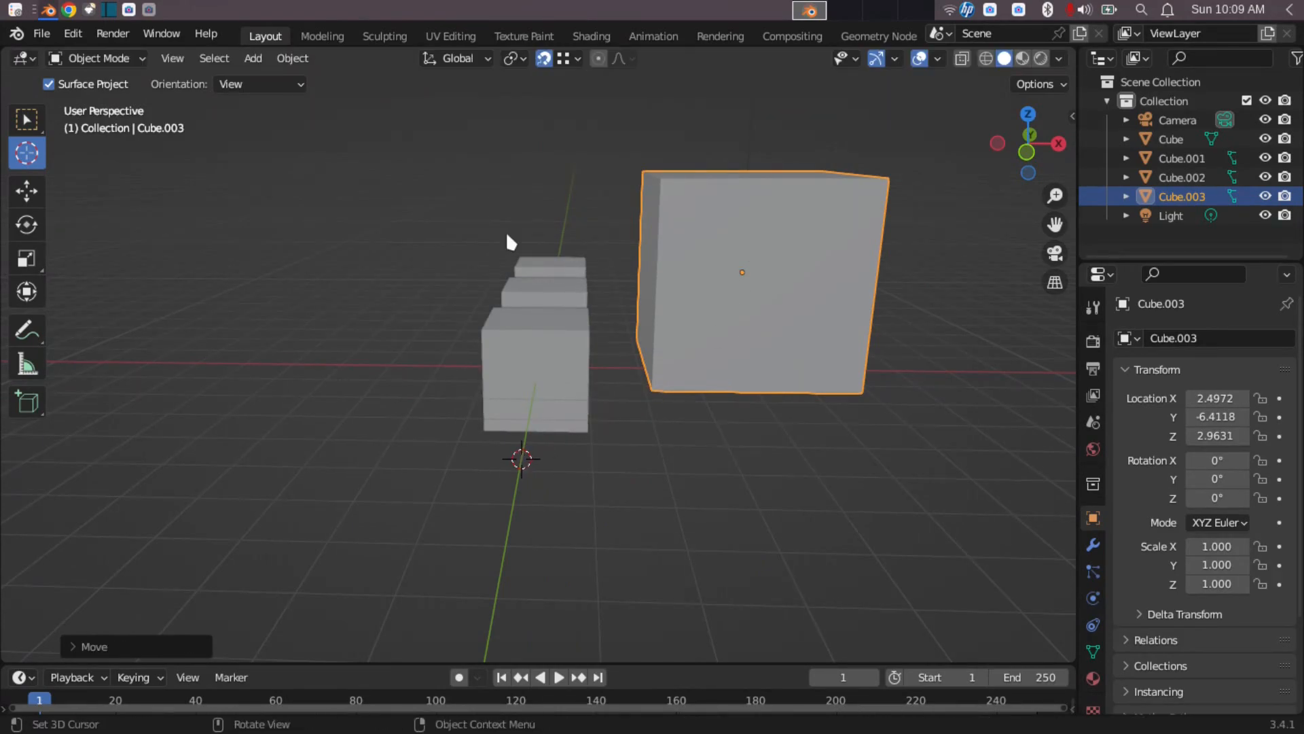
left_click(40, 119)
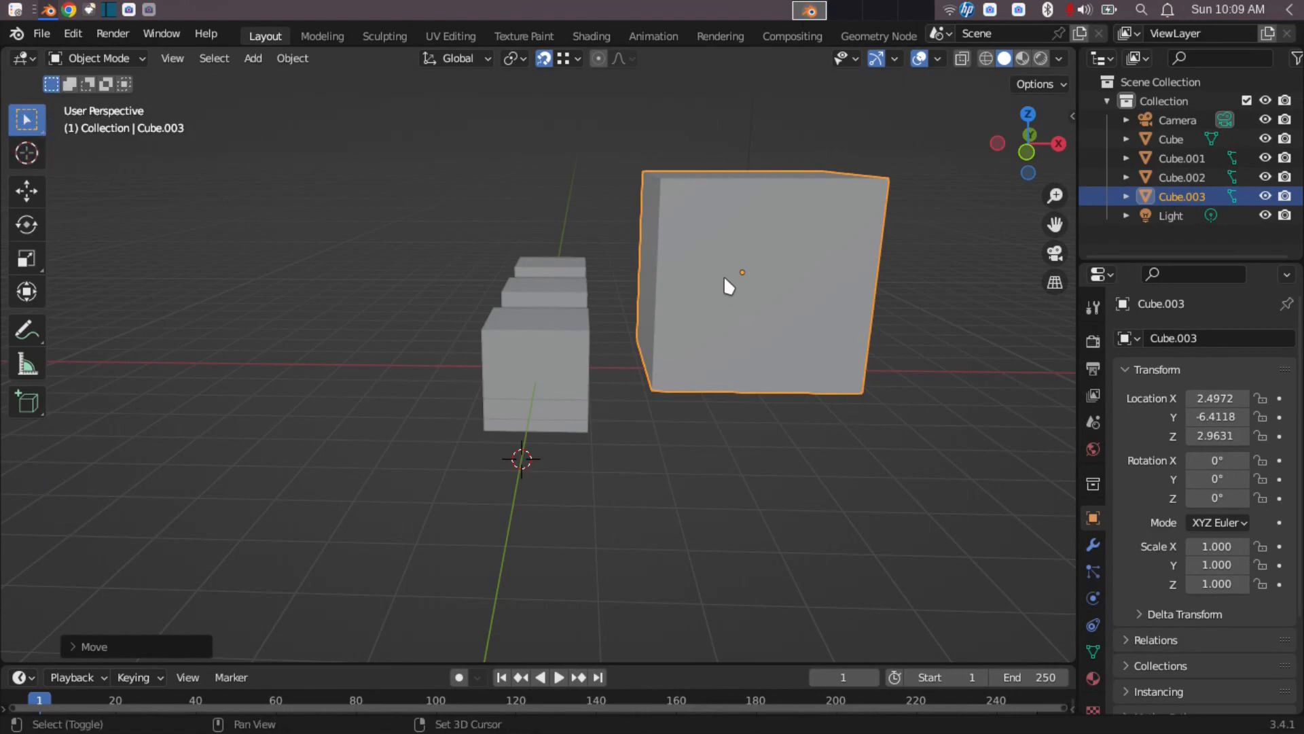
key("shift+s")
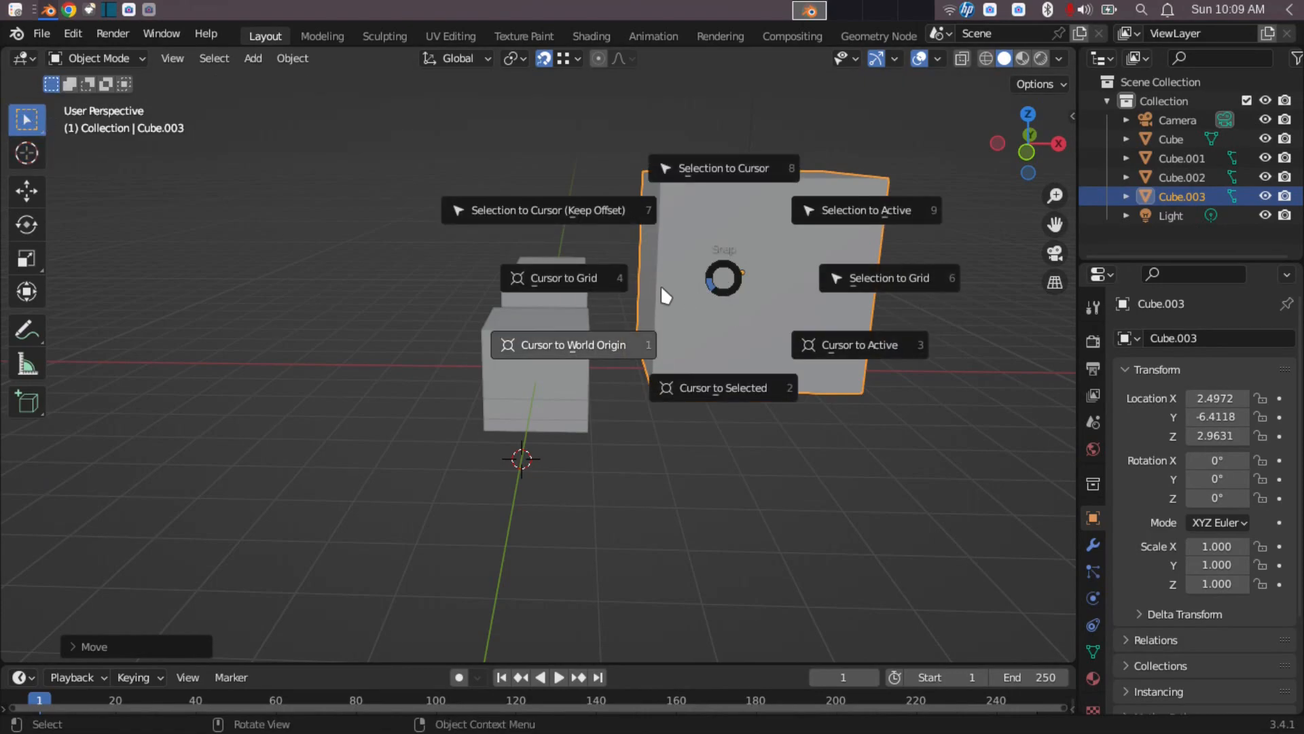
left_click(731, 157)
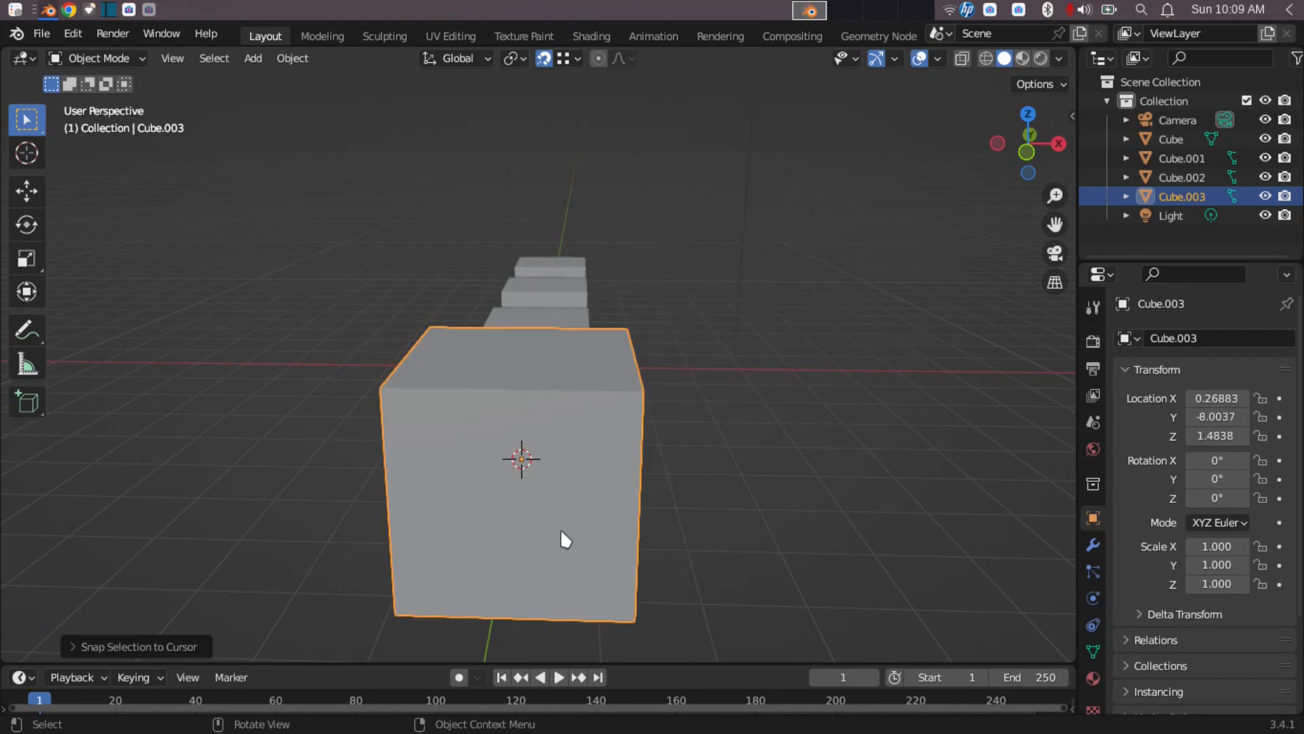
Step: Snap the 3D cursor back to the world origin
middle_click_drag(675, 528, 771, 593)
middle_click_drag(591, 388, 664, 432)
key("shift+s")
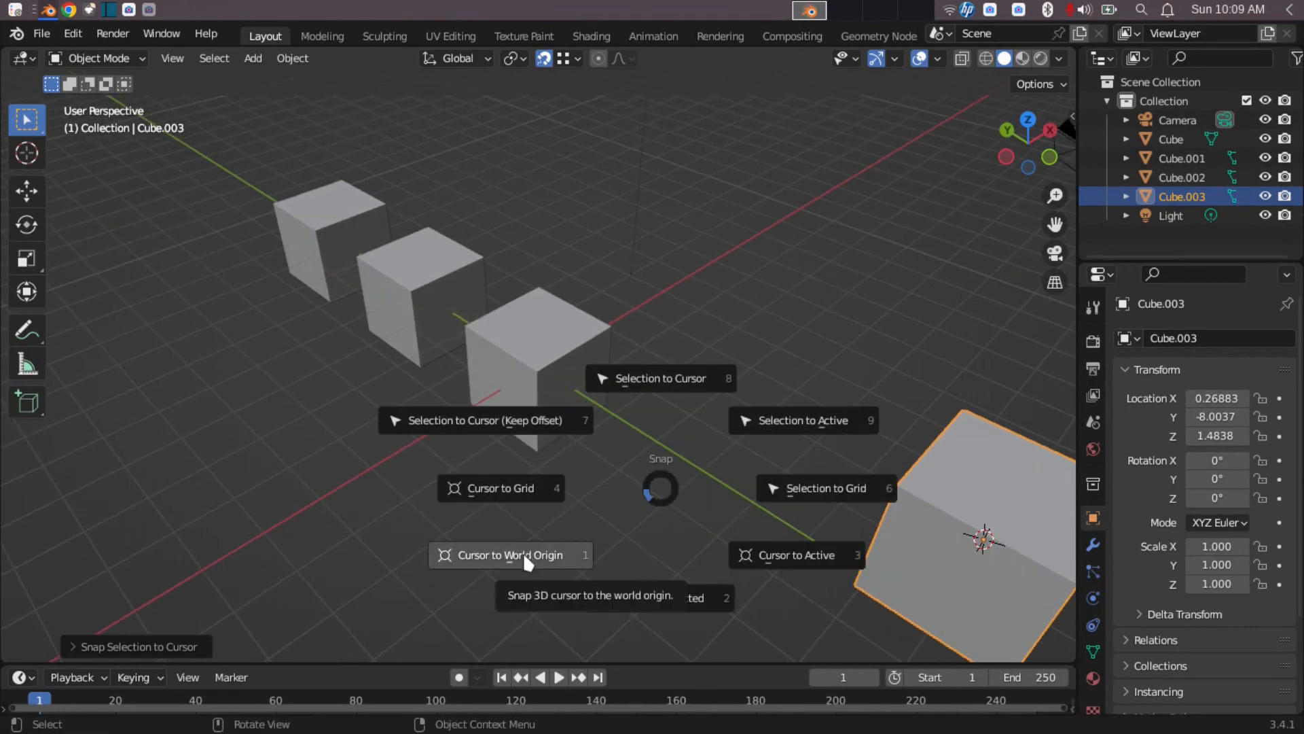
left_click(525, 555)
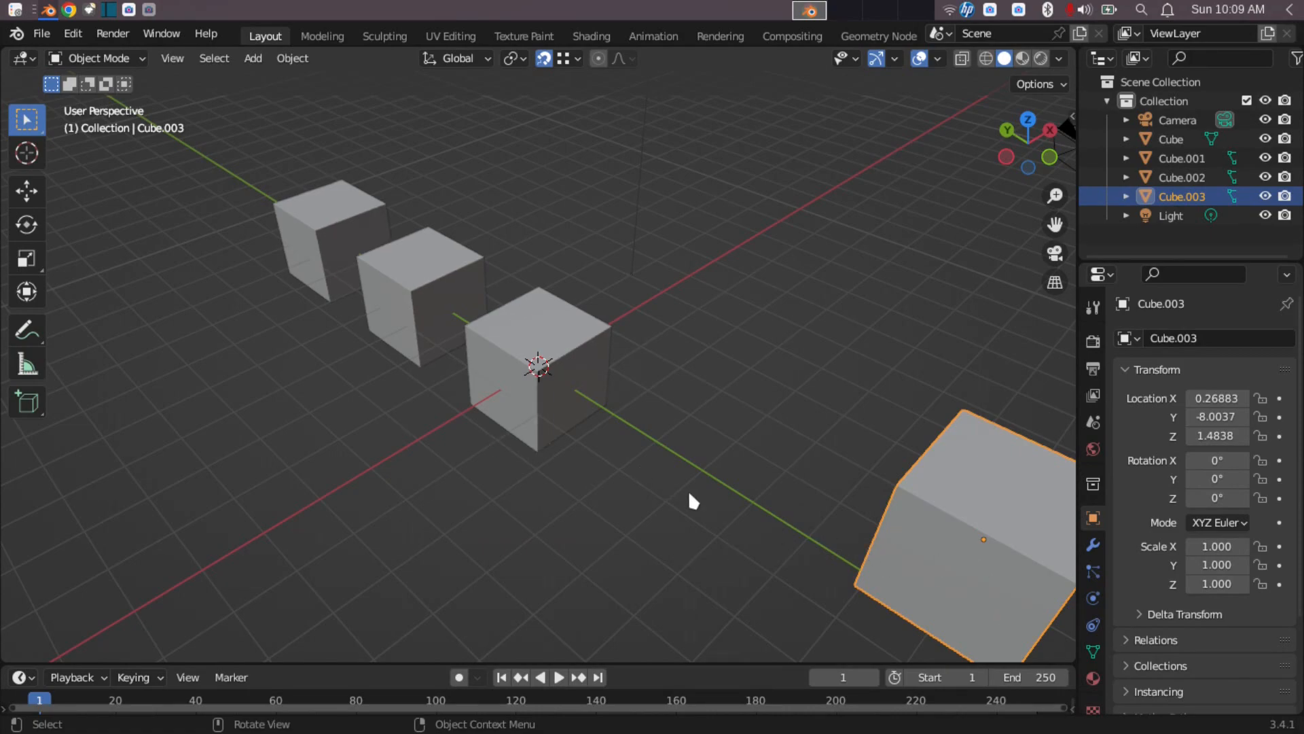
Step: Use the Move tool's axis arrows to shift Cube.003 to about X -0.25, Y -7.32 and Z 2 m
scroll(724, 511, "down", 3)
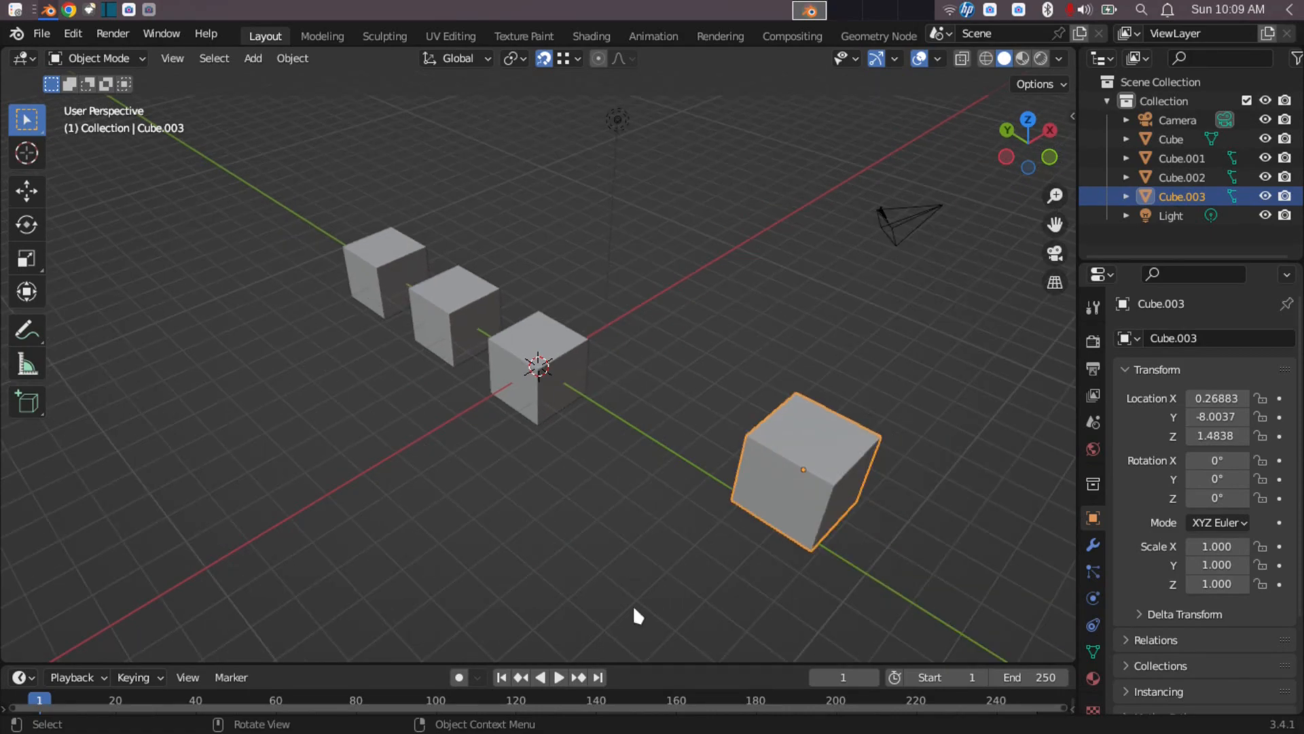
left_click(30, 182)
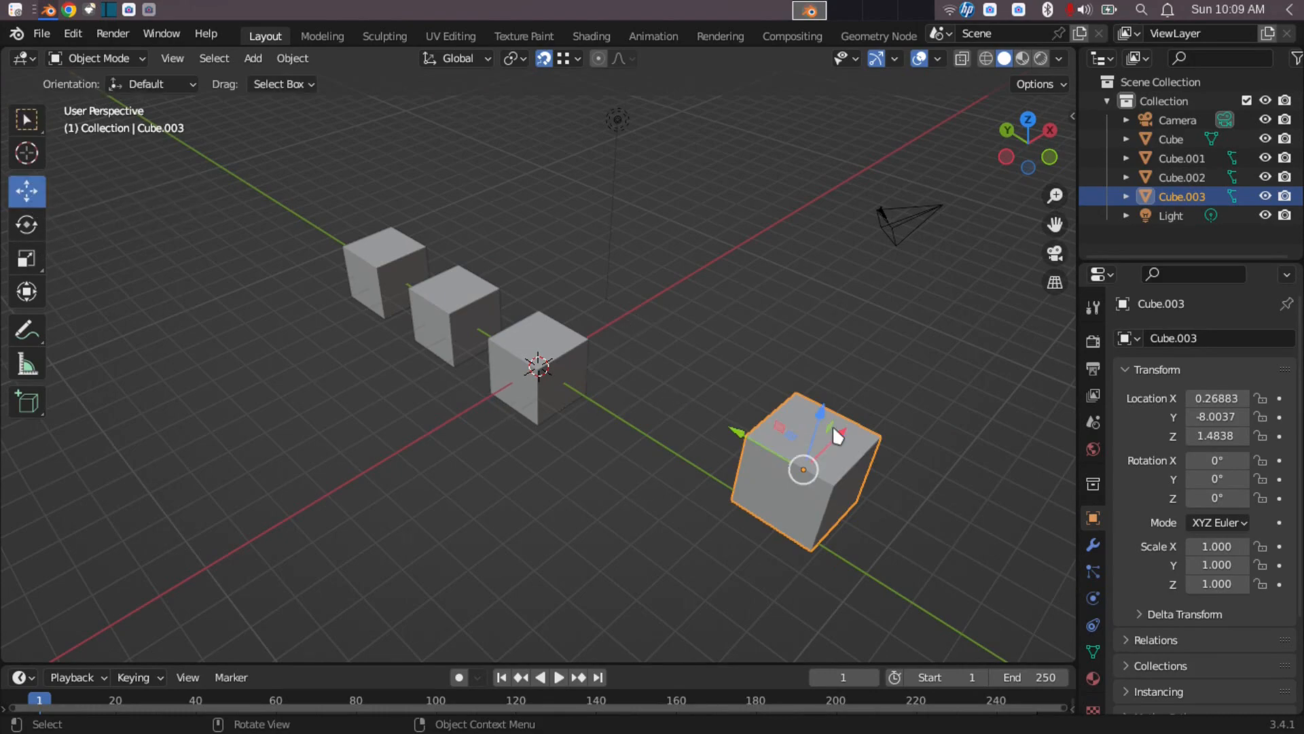
middle_click_drag(919, 489, 795, 466)
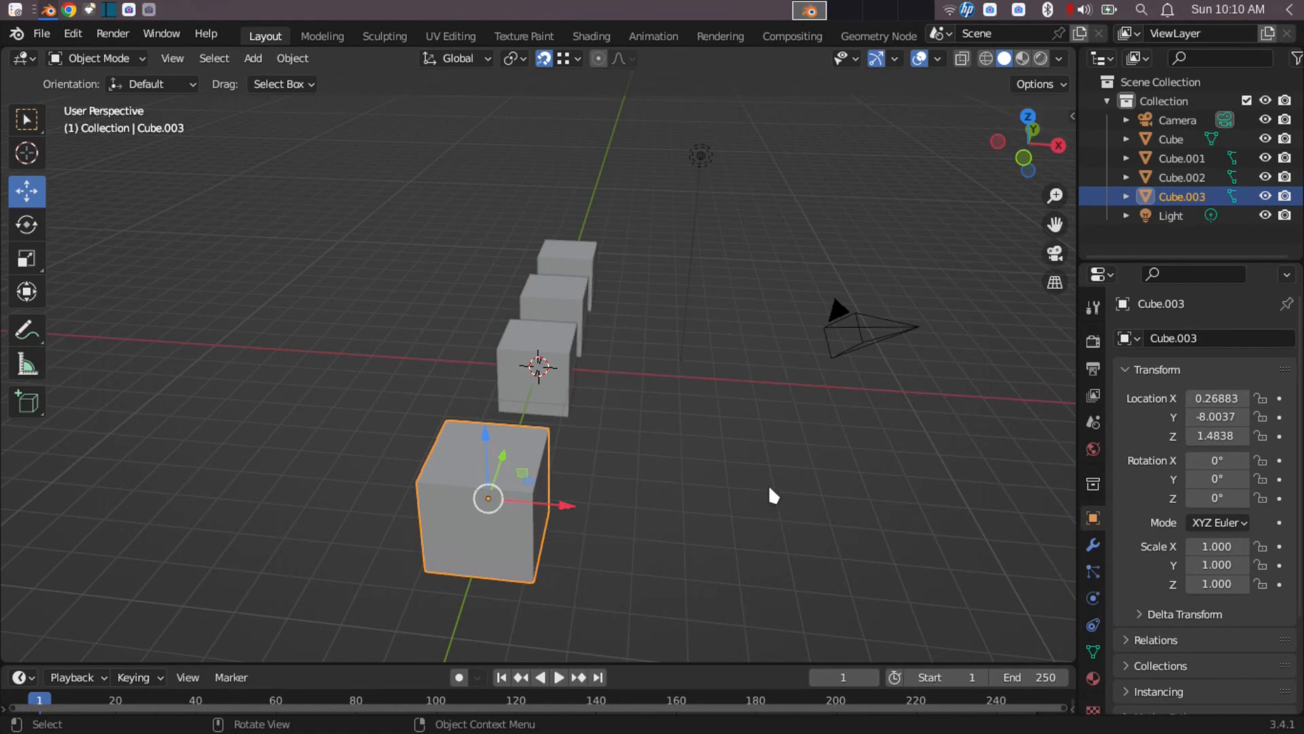
middle_click_drag(610, 500, 645, 521)
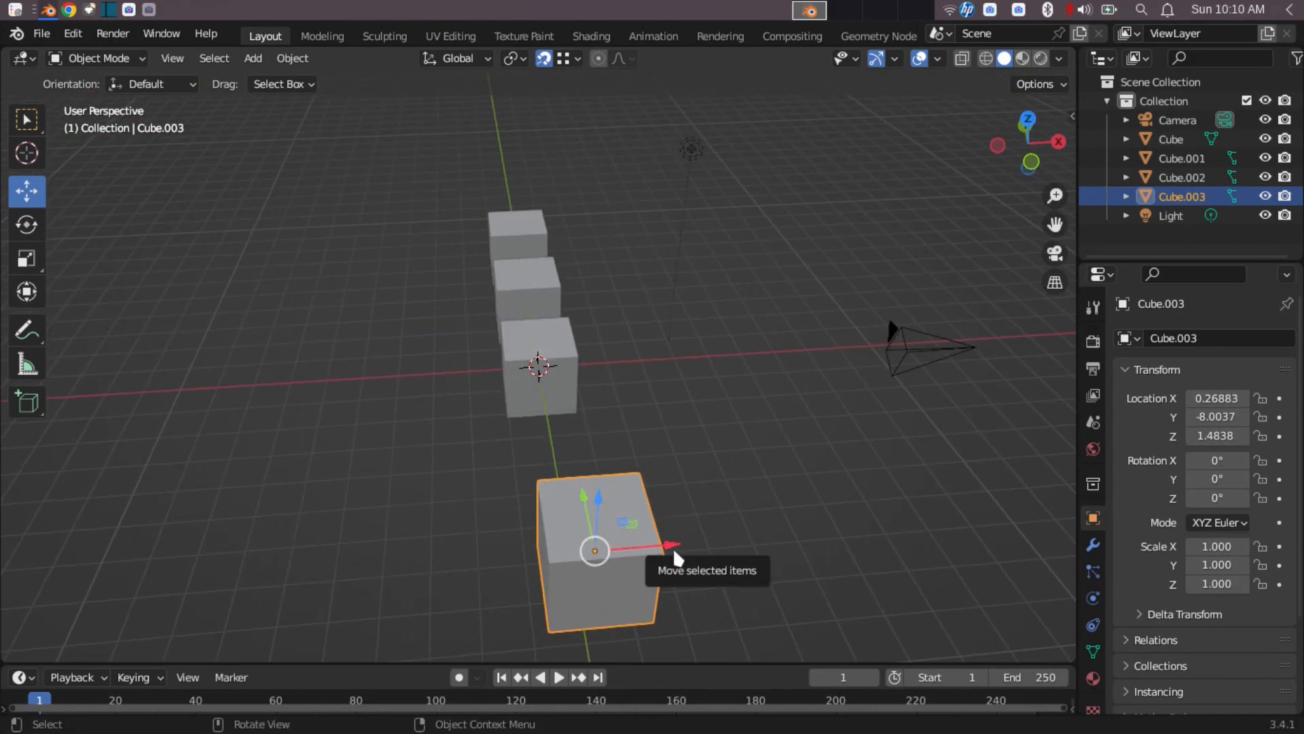
left_click_drag(672, 547, 554, 367)
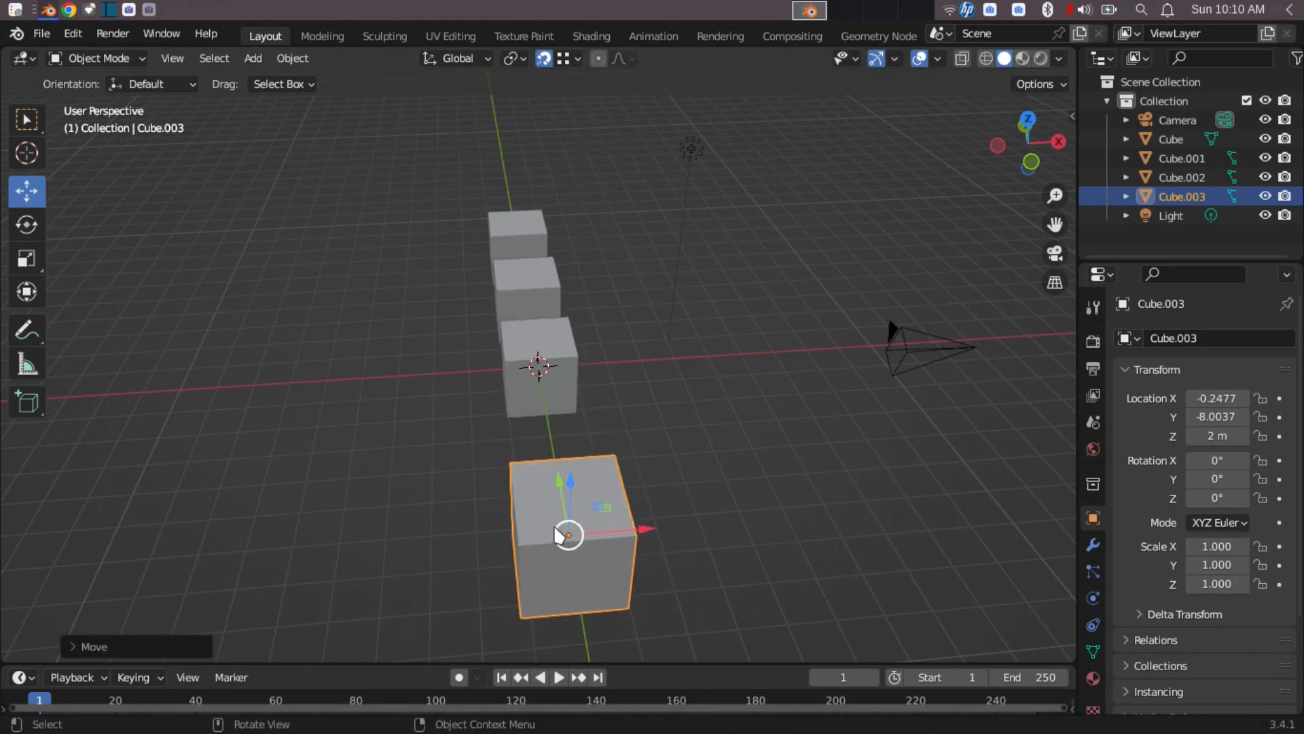
left_click_drag(568, 495, 561, 365)
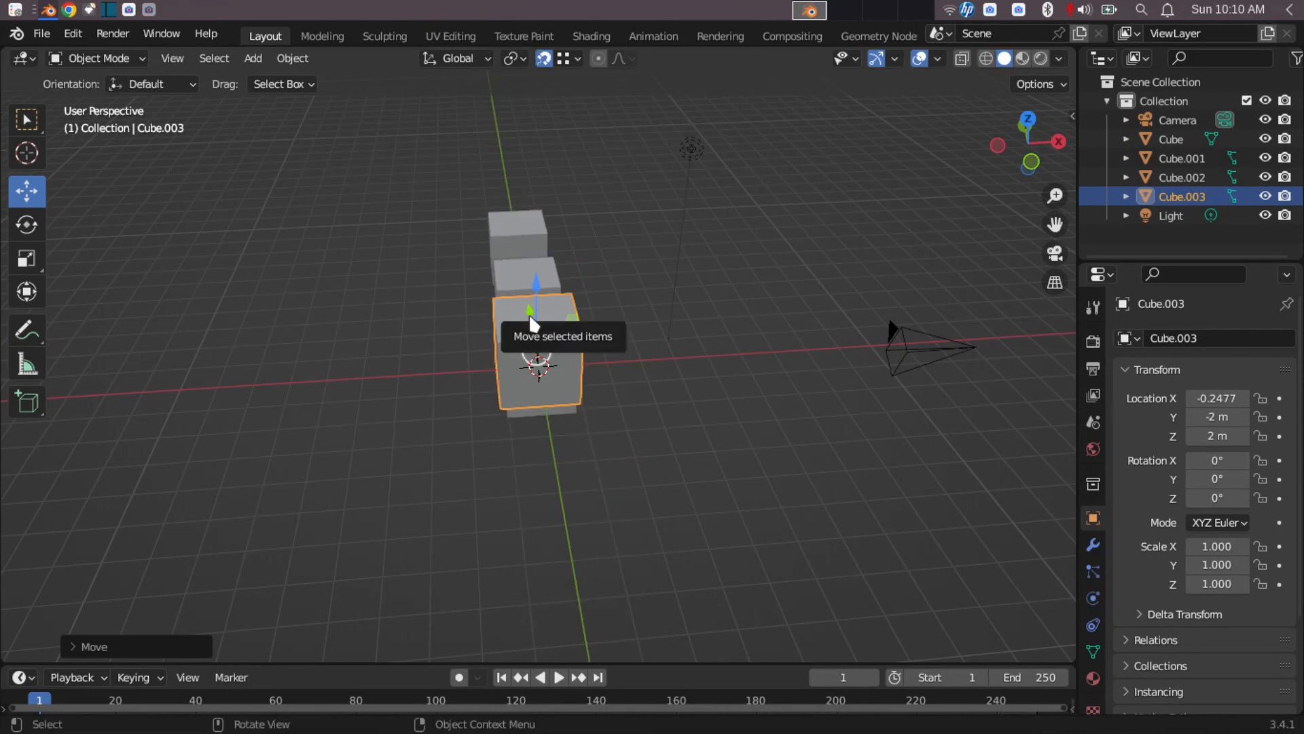
left_click_drag(531, 317, 552, 506)
Step: Try moving Cube.003 within the XZ, YZ and XY planes using the Move gizmo's plane handles, cancelling each move
middle_click_drag(737, 564, 802, 579)
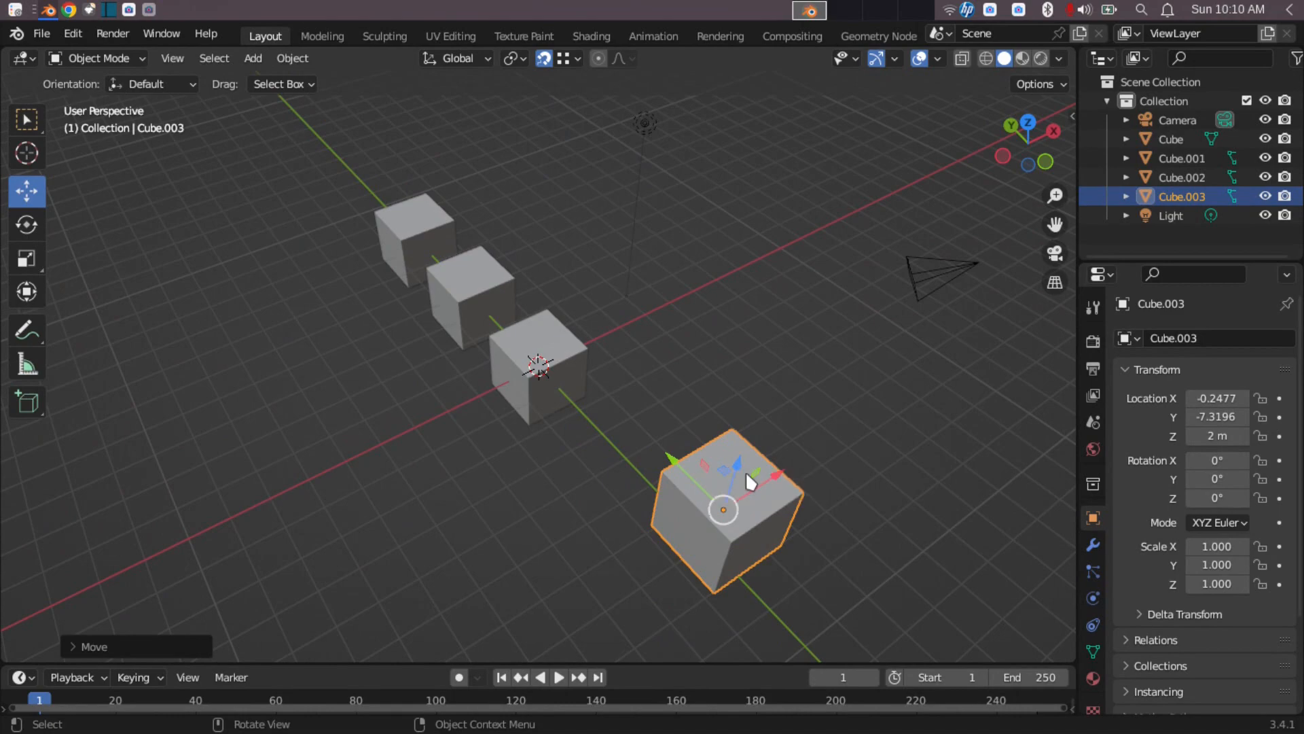
scroll(753, 474, "up", 2)
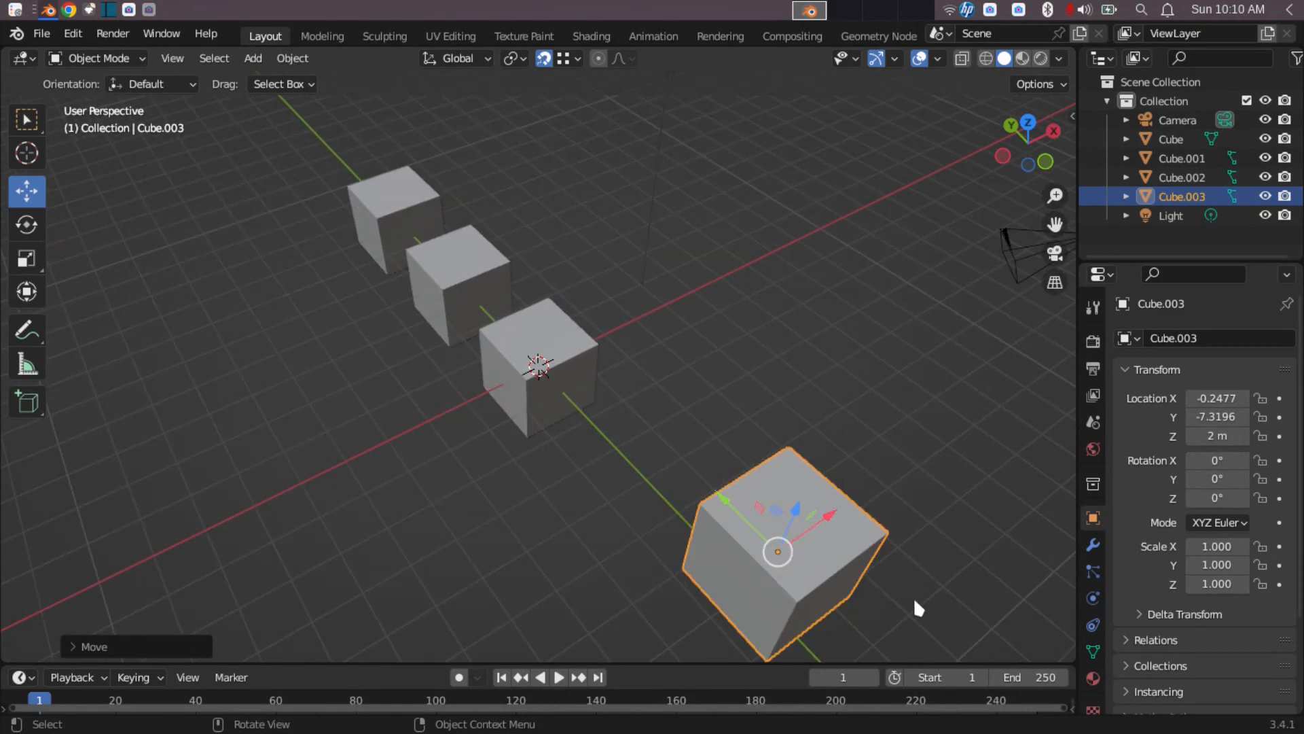
middle_click_drag(849, 543, 731, 473, "shift")
scroll(644, 451, "up", 4)
scroll(696, 469, "down", 5)
middle_click_drag(703, 411, 555, 424)
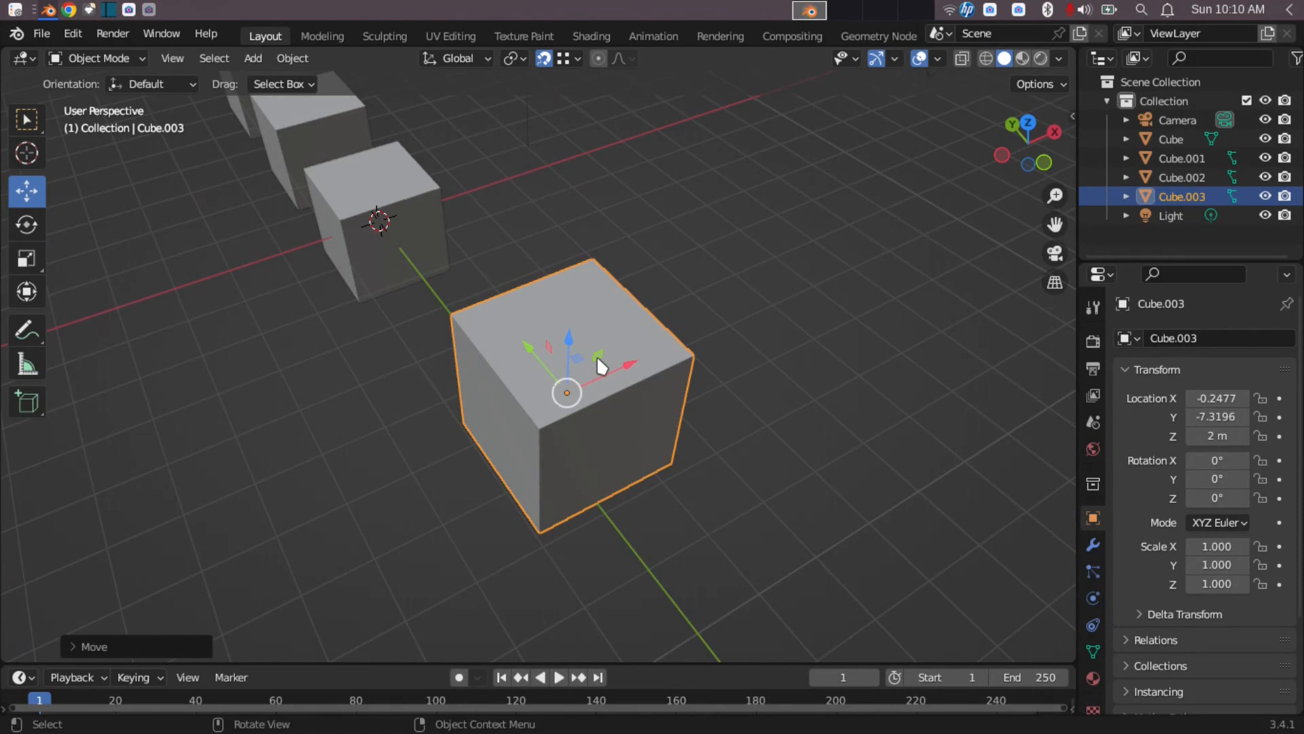
left_click_drag(596, 356, 597, 292)
key("Escape")
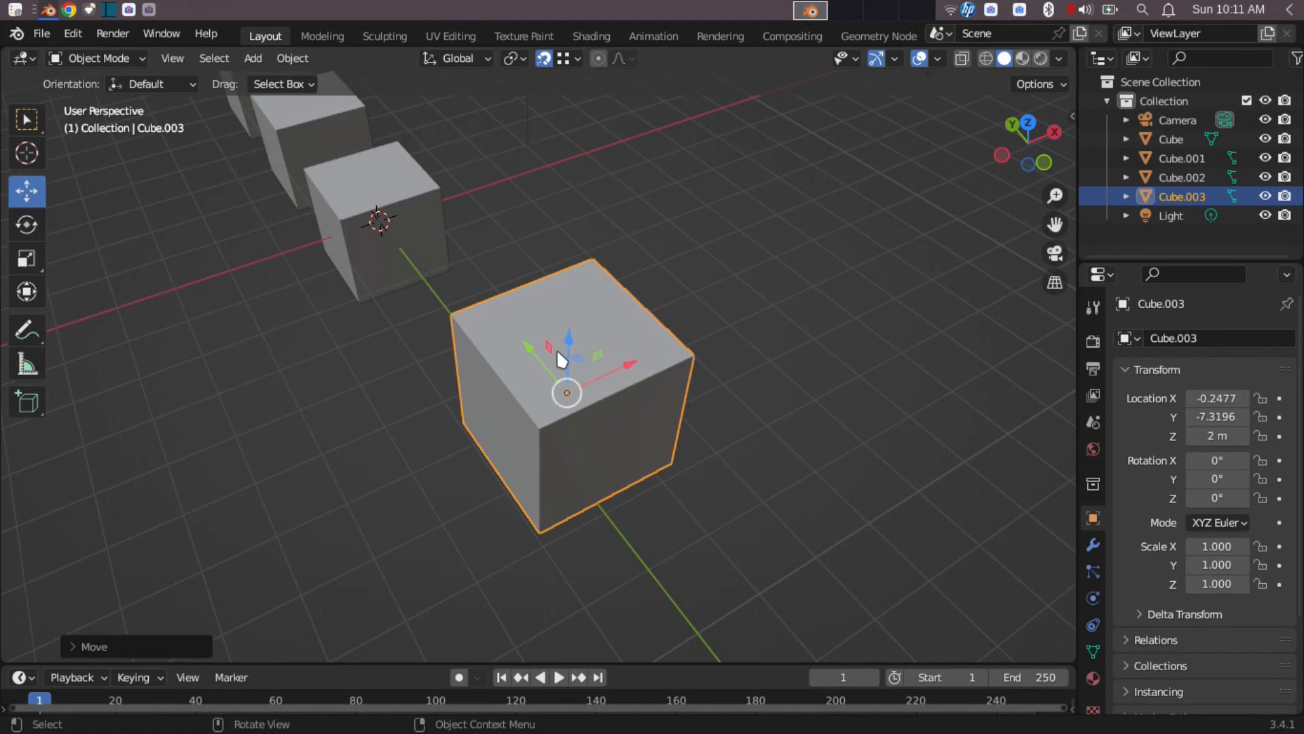
left_click_drag(551, 345, 581, 303)
left_click_drag(598, 363, 727, 377)
left_click_drag(582, 361, 643, 454)
right_click(642, 454)
Step: Try moving Cube.003 freely without any axis constraint, and cancel the move
scroll(830, 334, "down", 3)
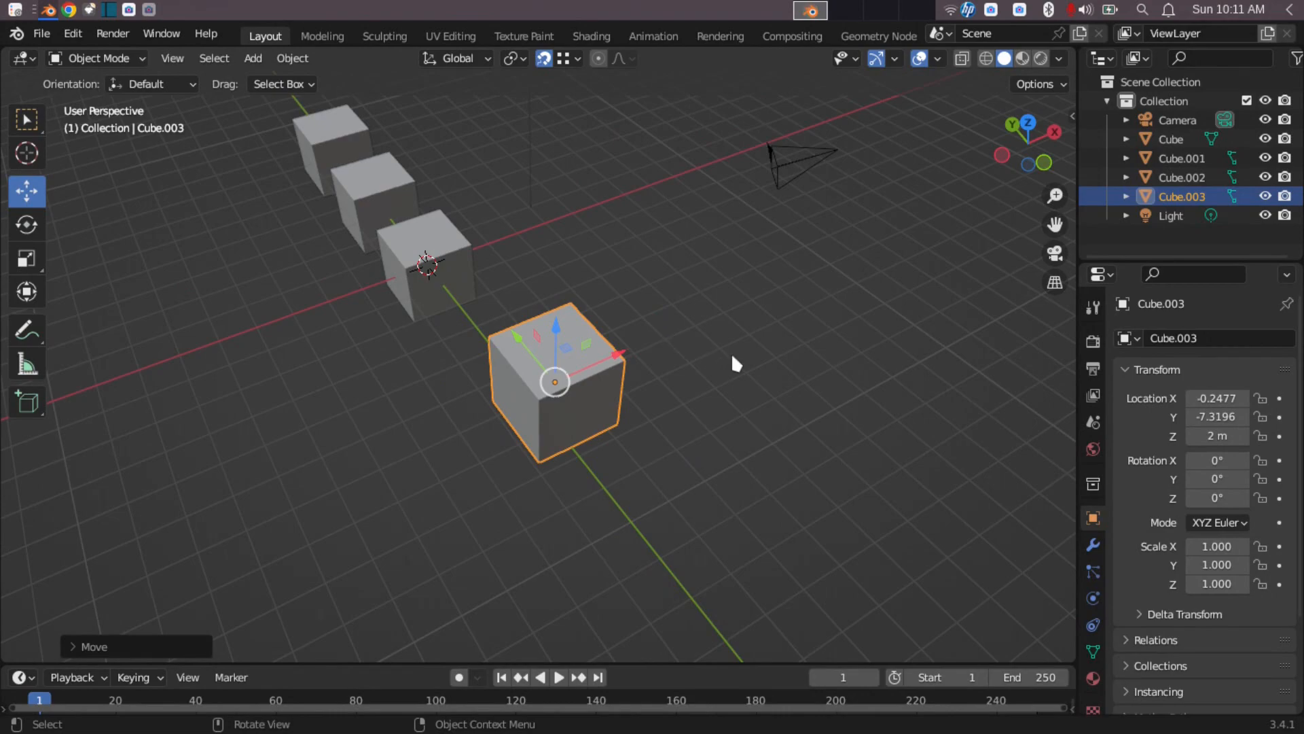
key("g")
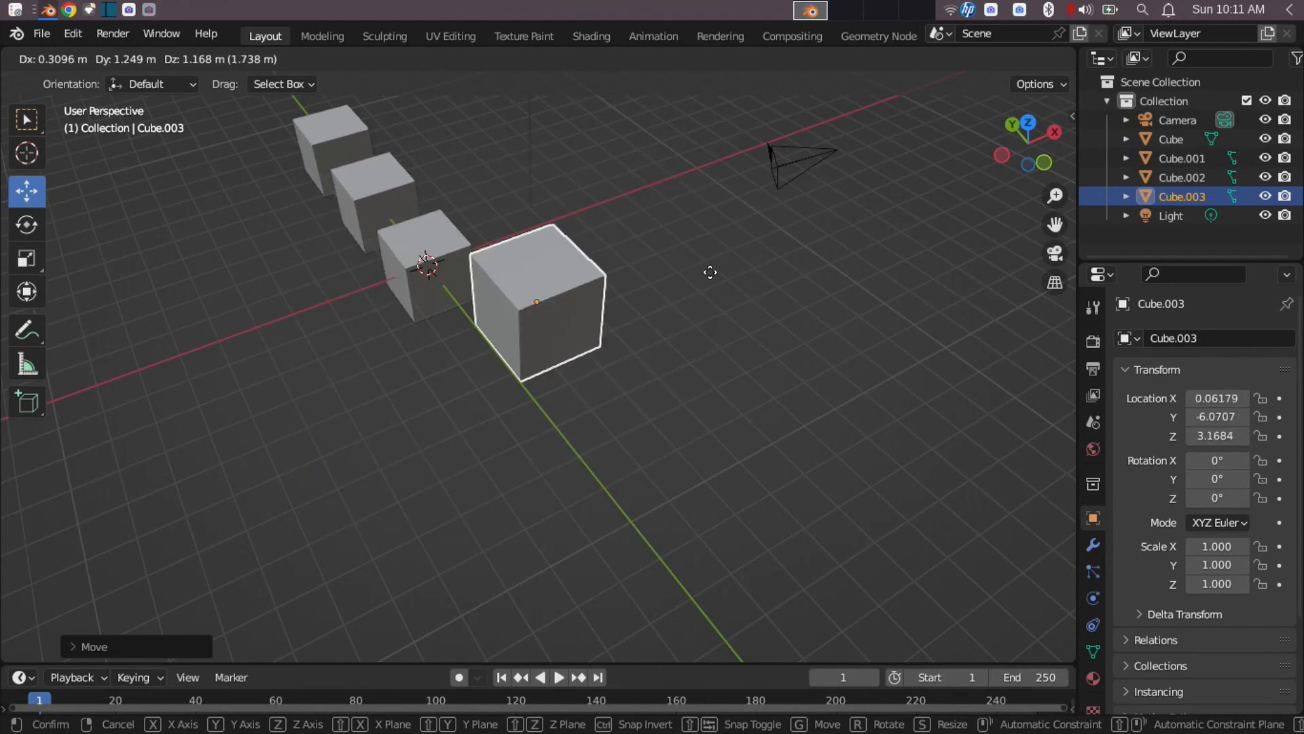
left_click(725, 307)
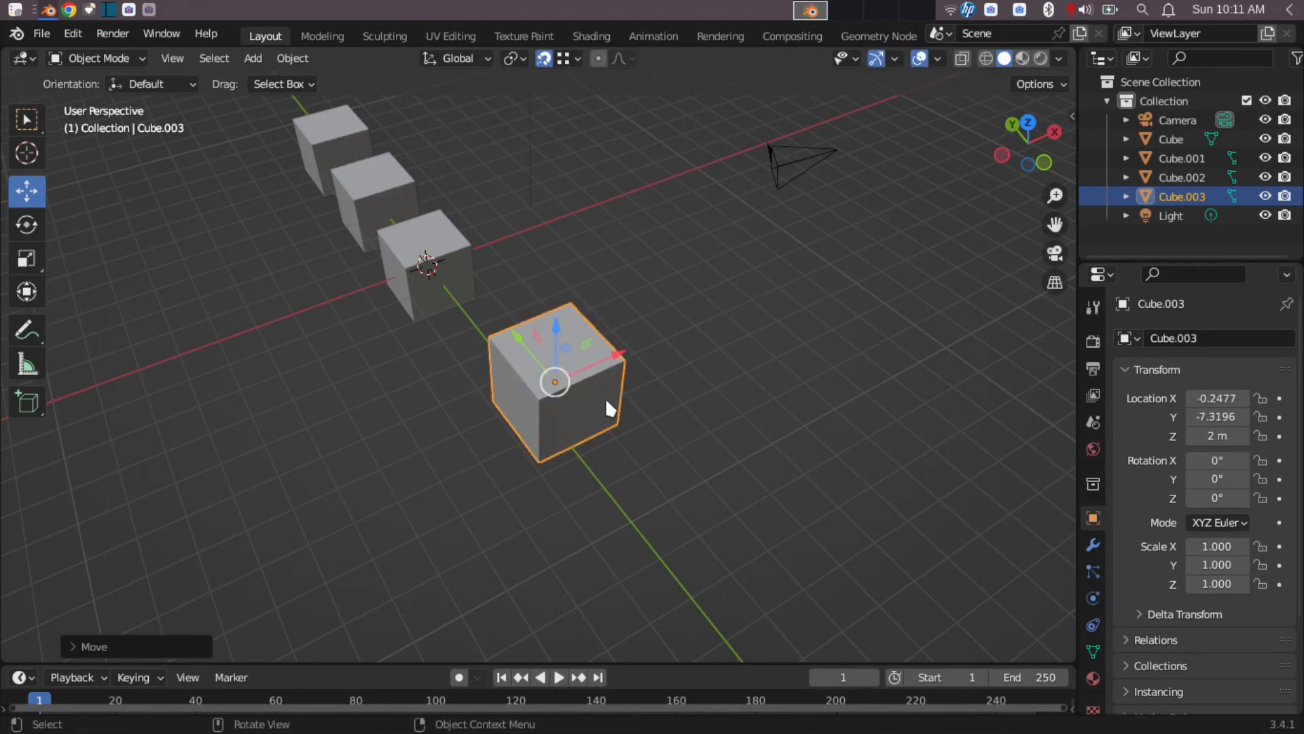
Step: Try moving Cube.003 constrained to the global X, Y and Z axes in turn, and cancel the move
key("g")
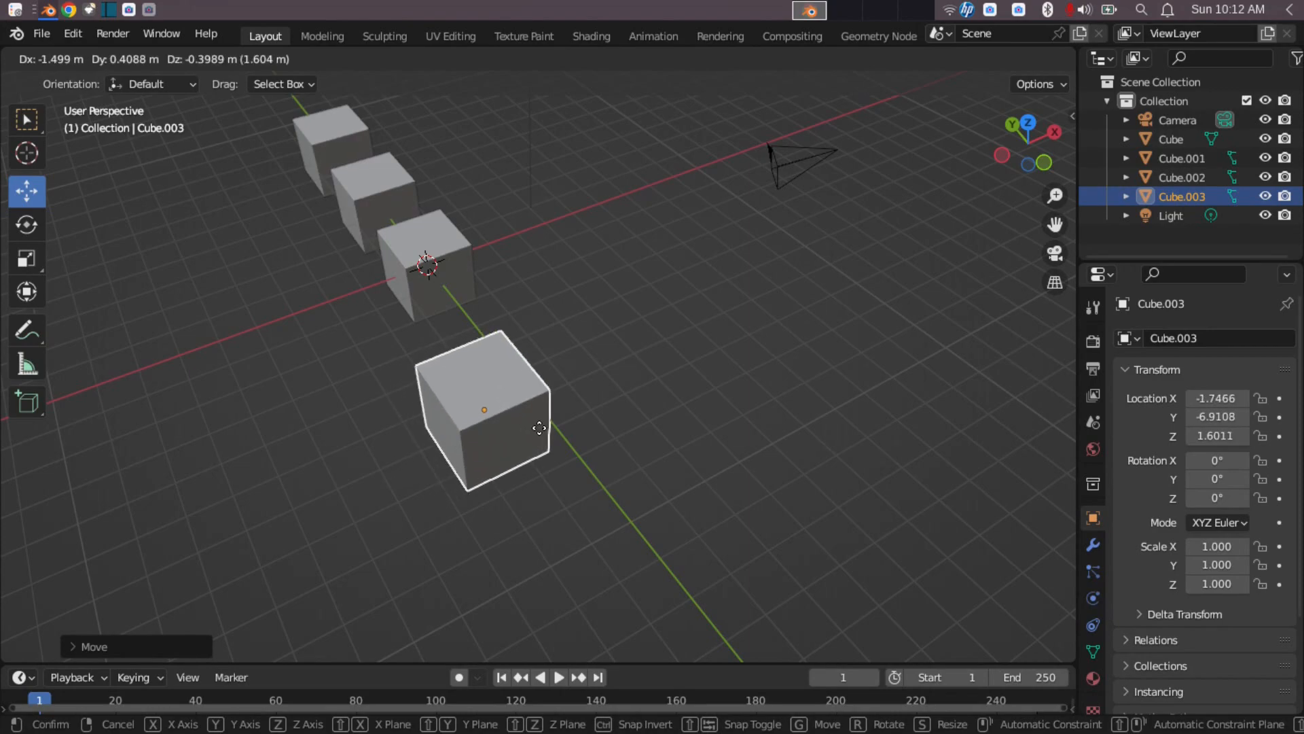
key("x")
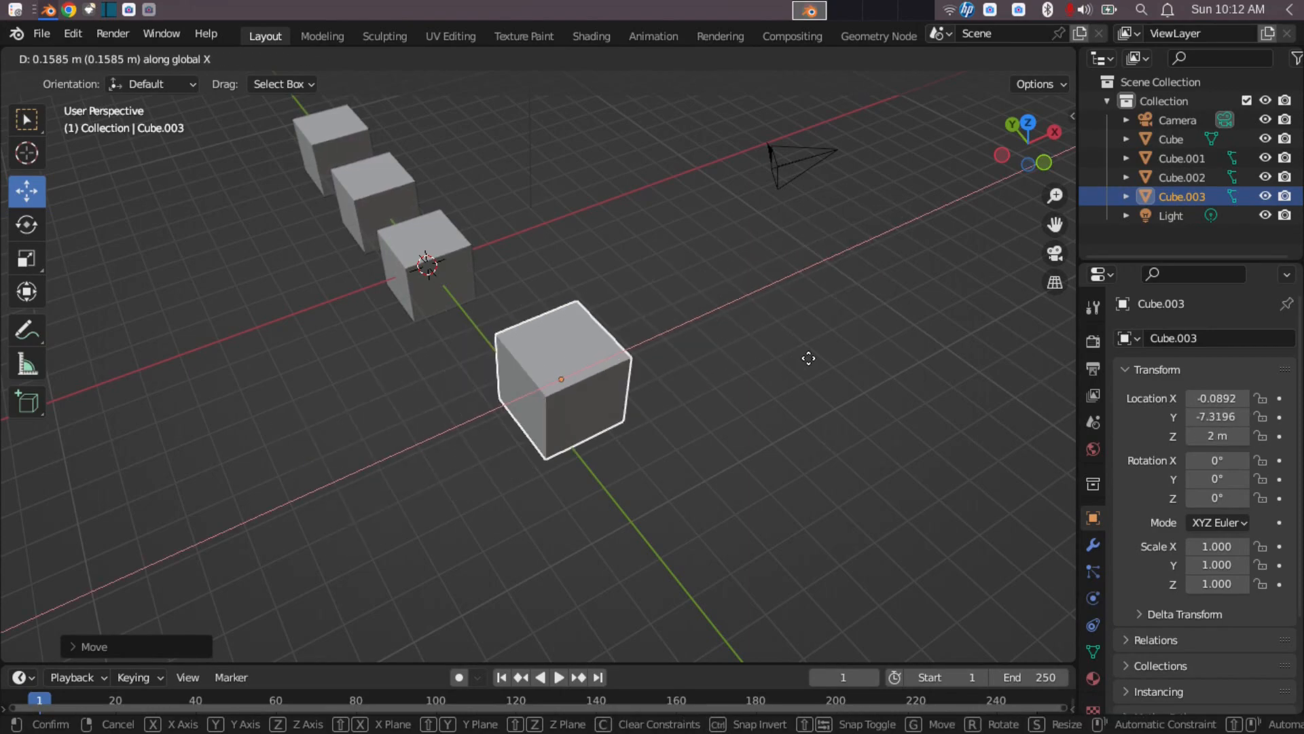
key("y")
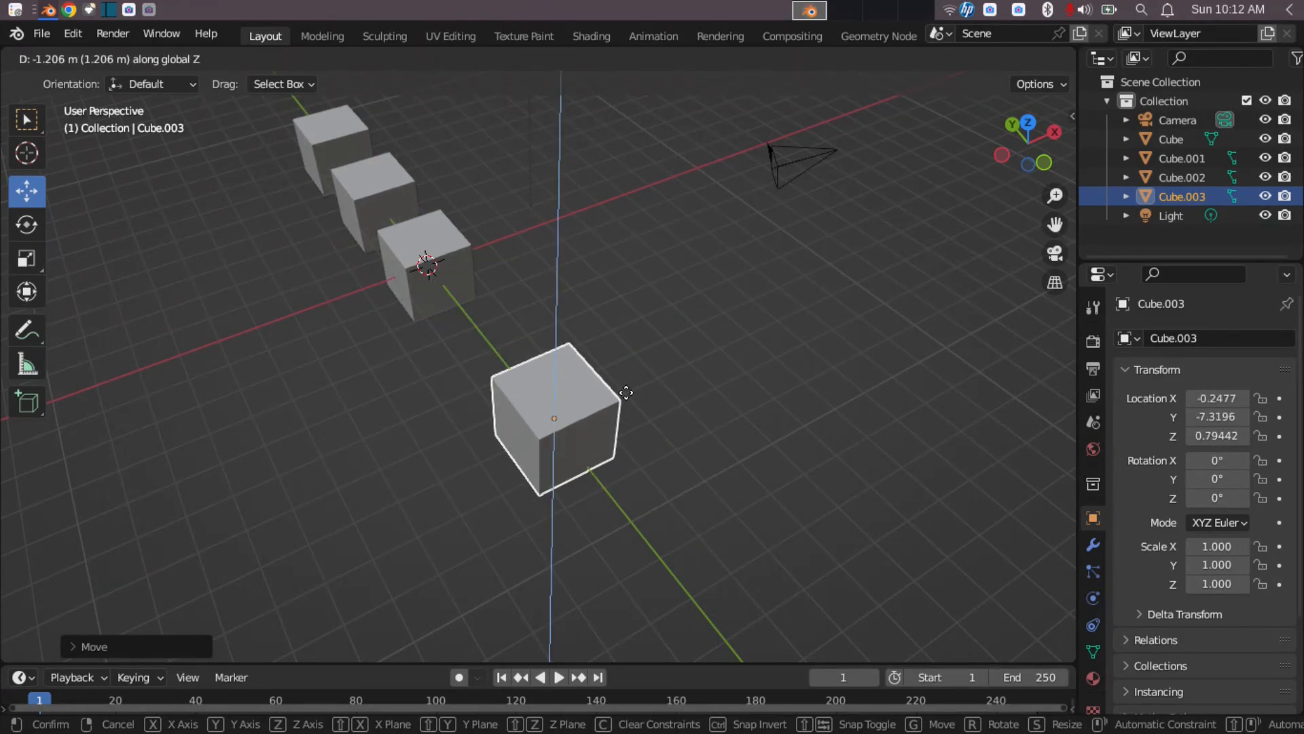
key("z")
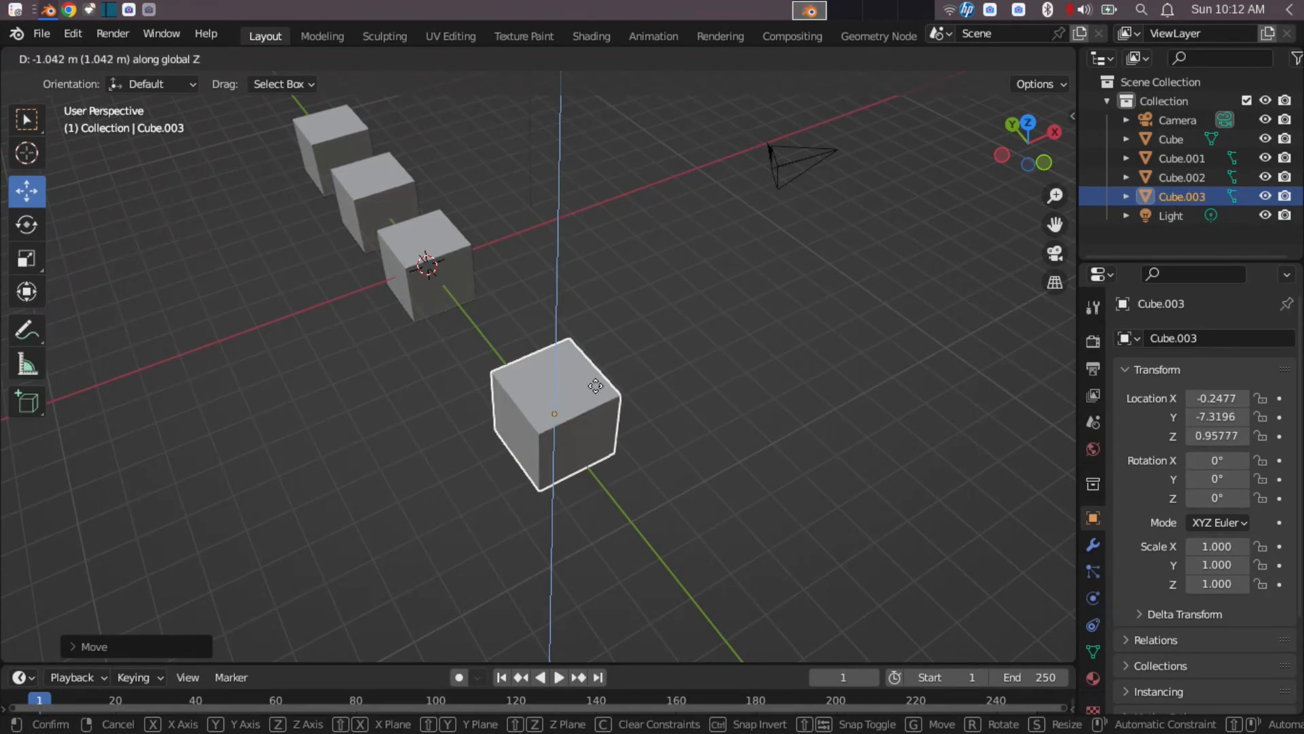
key("Escape")
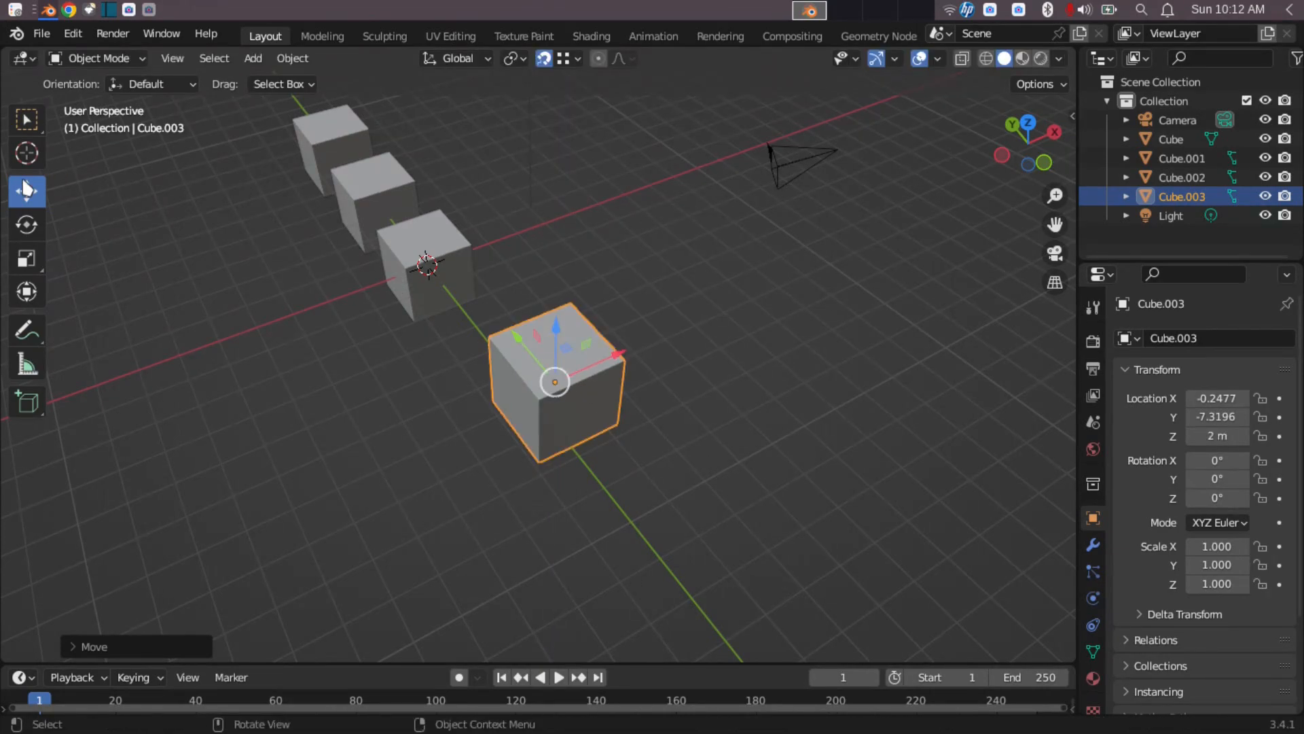
Step: Switch to the Rotate tool and try turning Cube.003 around the view axis, cancelling the rotation
left_click(27, 226)
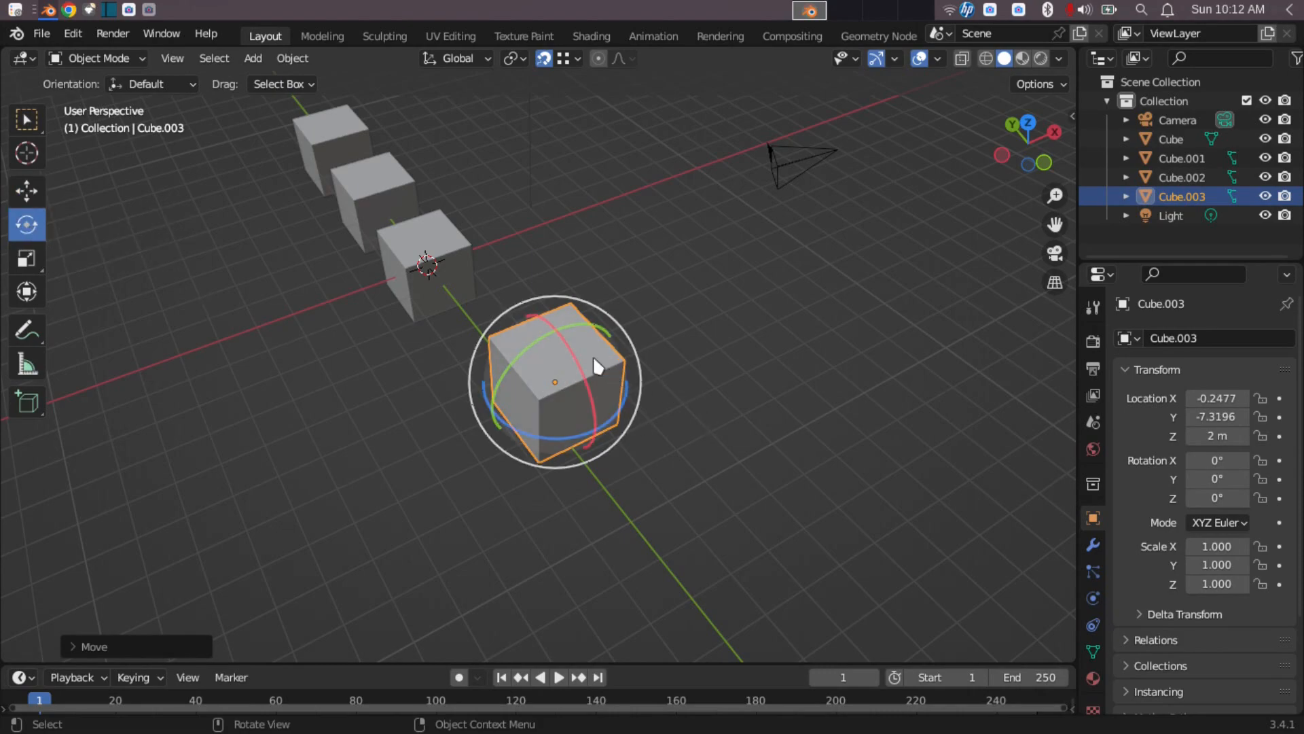
scroll(606, 402, "down", 1)
scroll(607, 402, "up", 2)
scroll(607, 402, "down", 2)
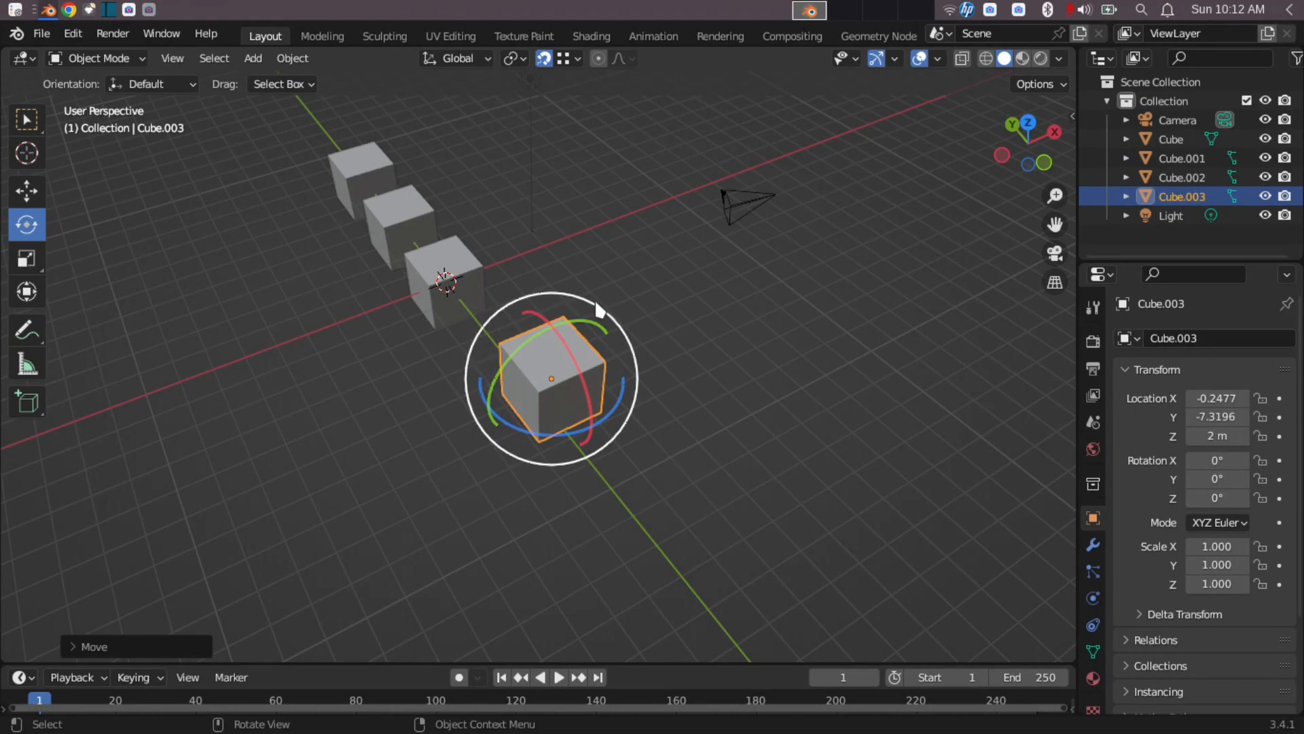
left_click_drag(595, 307, 568, 309)
right_click(568, 310)
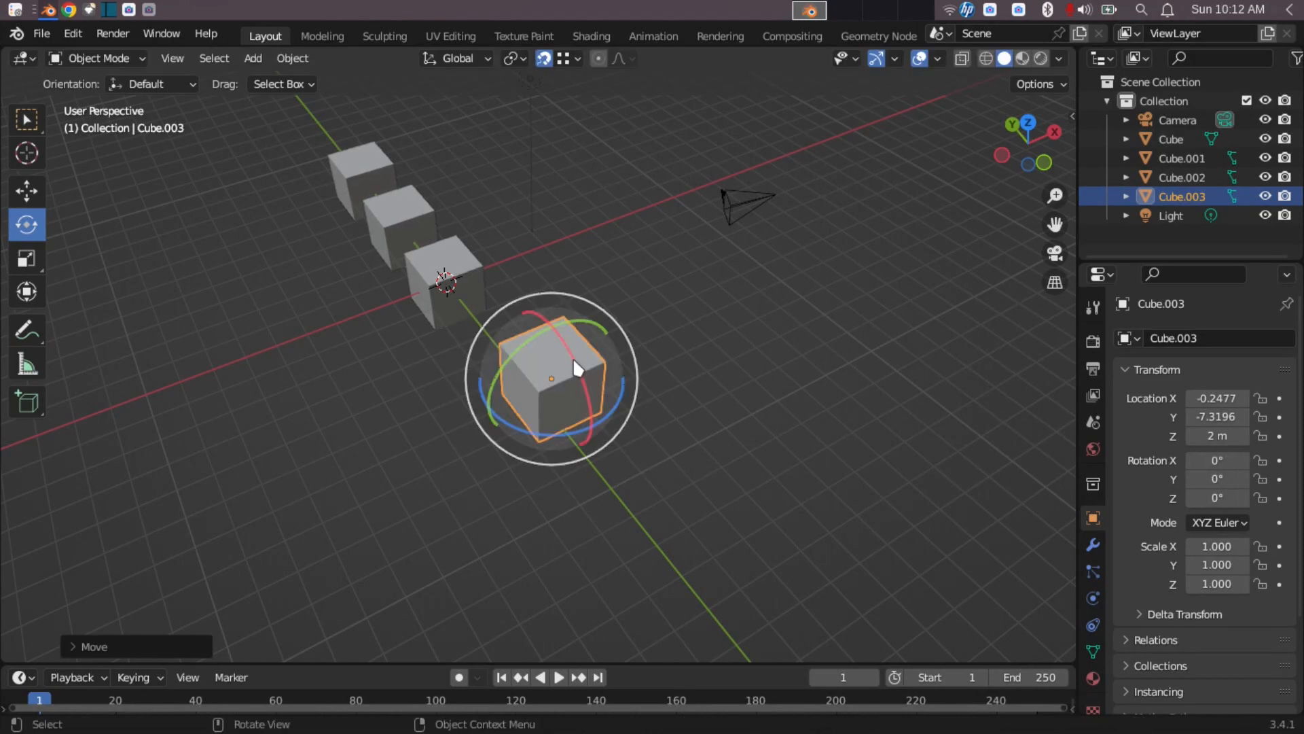
Step: Rotate Cube.003 about 71.8° on X, 35° on Y and 18.9° on Z, and trackball-rotate it to about 56.2°, 45.1°, 7.67°
mouse_move(577, 370)
left_mouse_down()
mouse_move(582, 344)
mouse_move(571, 355)
mouse_move(580, 428)
mouse_move(579, 382)
left_mouse_up()
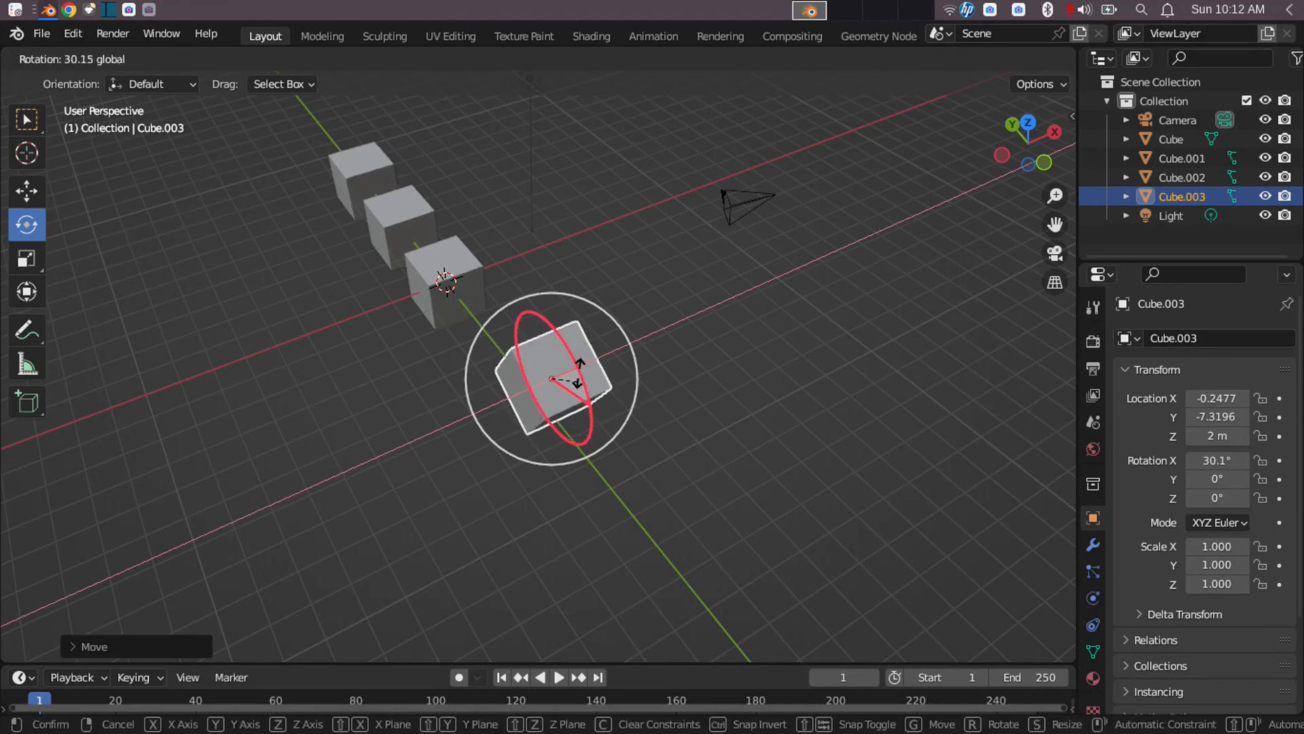
left_click_drag(574, 329, 572, 399)
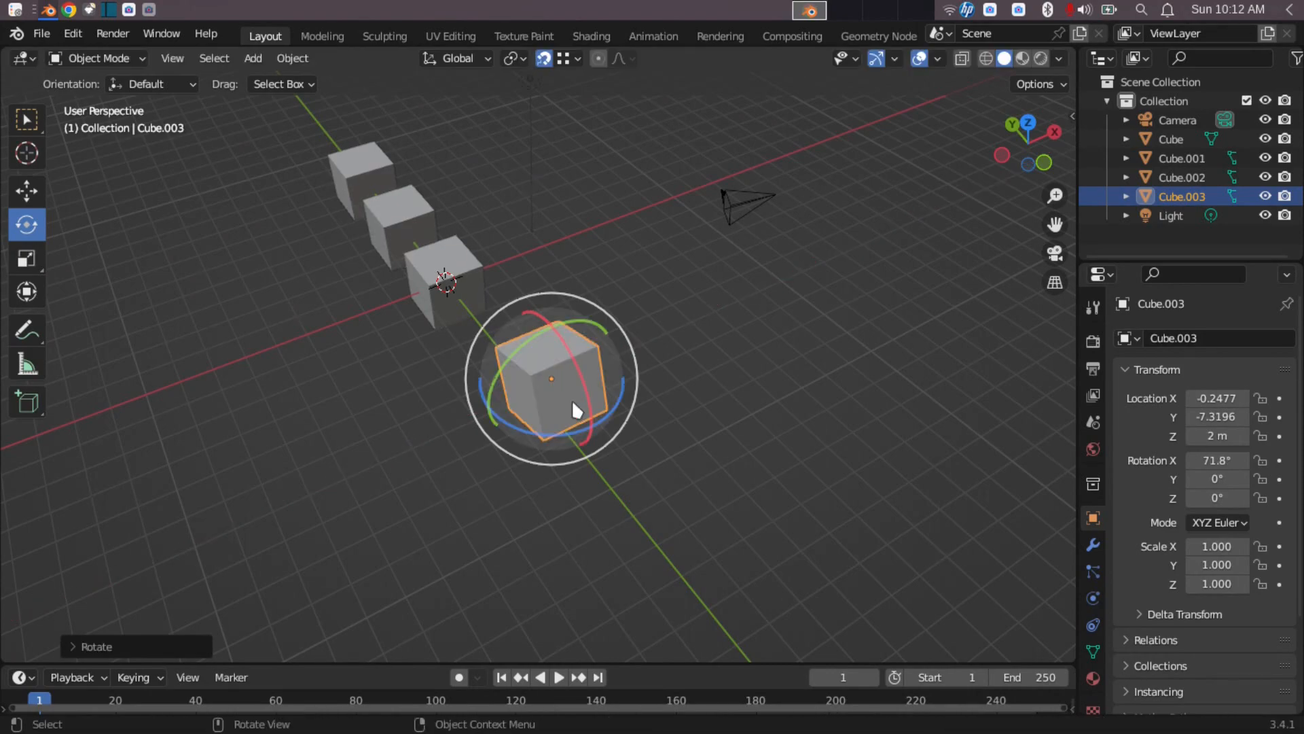
left_click_drag(588, 331, 626, 343)
left_click_drag(598, 421, 676, 405)
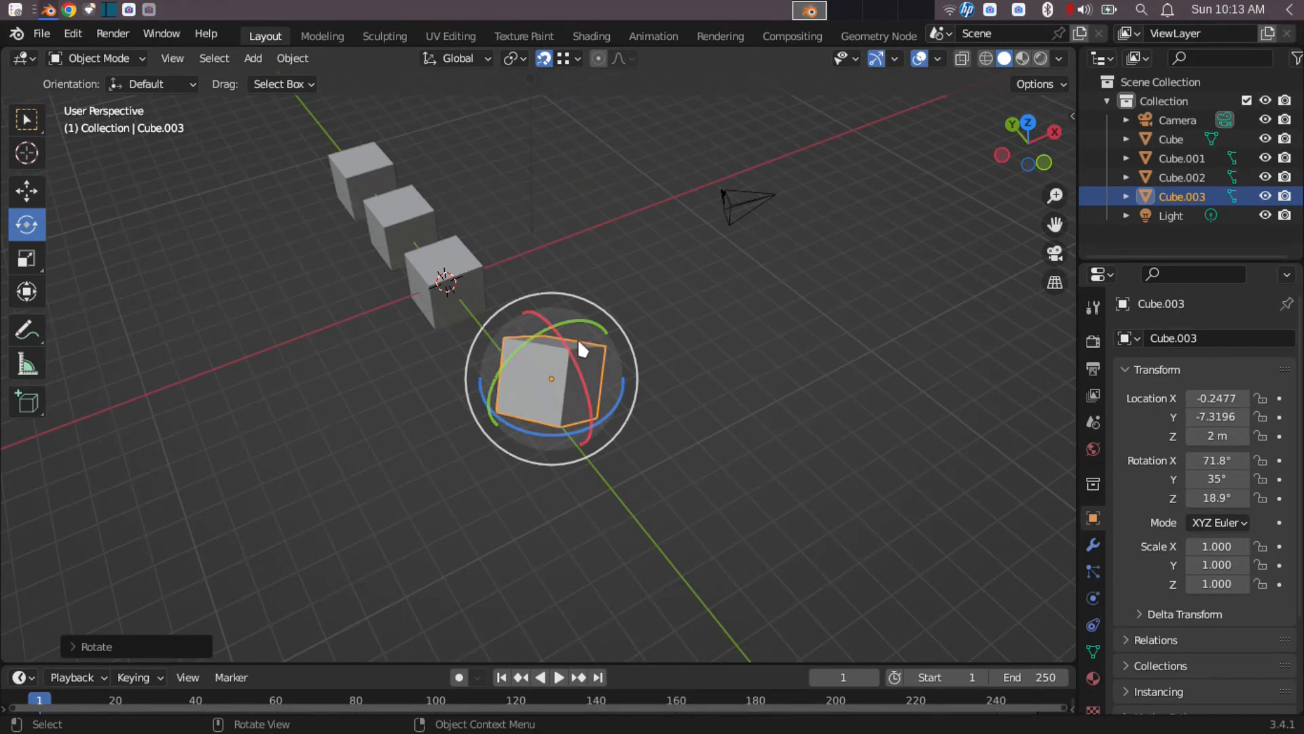
left_click_drag(602, 362, 584, 336)
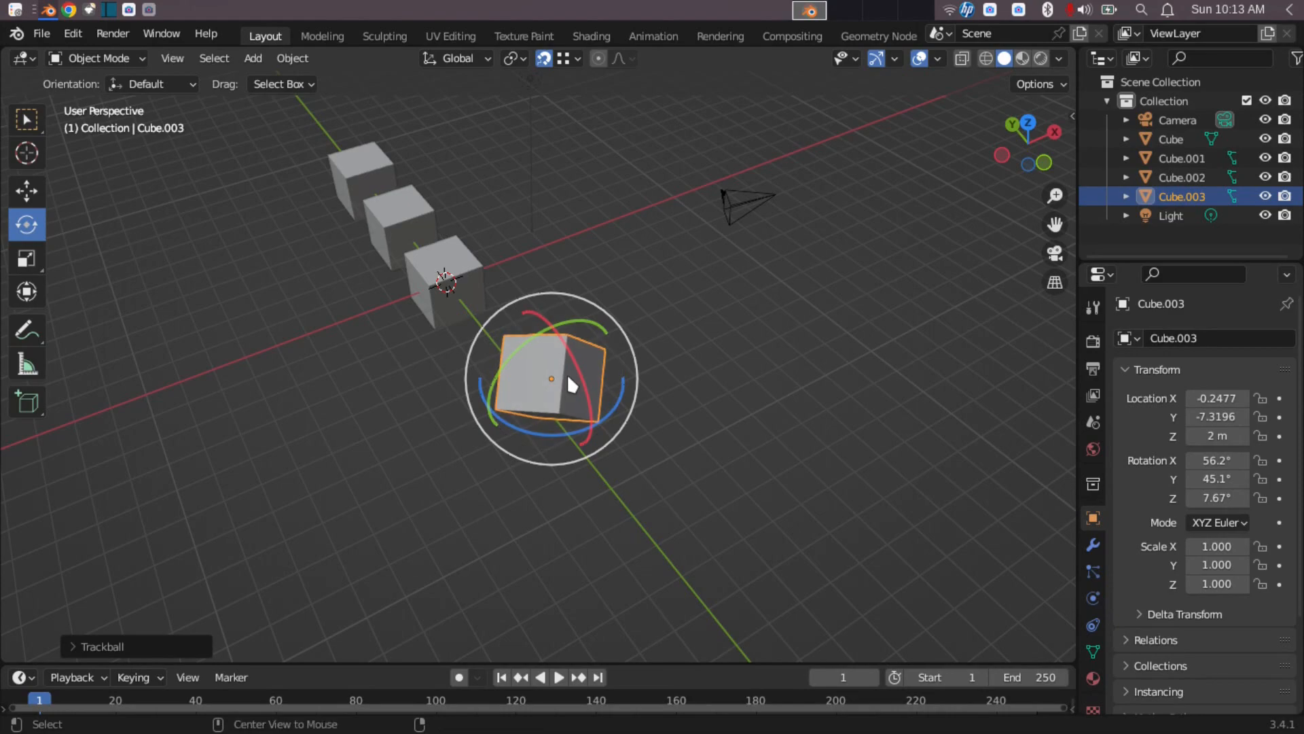
Step: Clear Cube.003's rotation and location to return it unrotated to the world origin
key("alt+r")
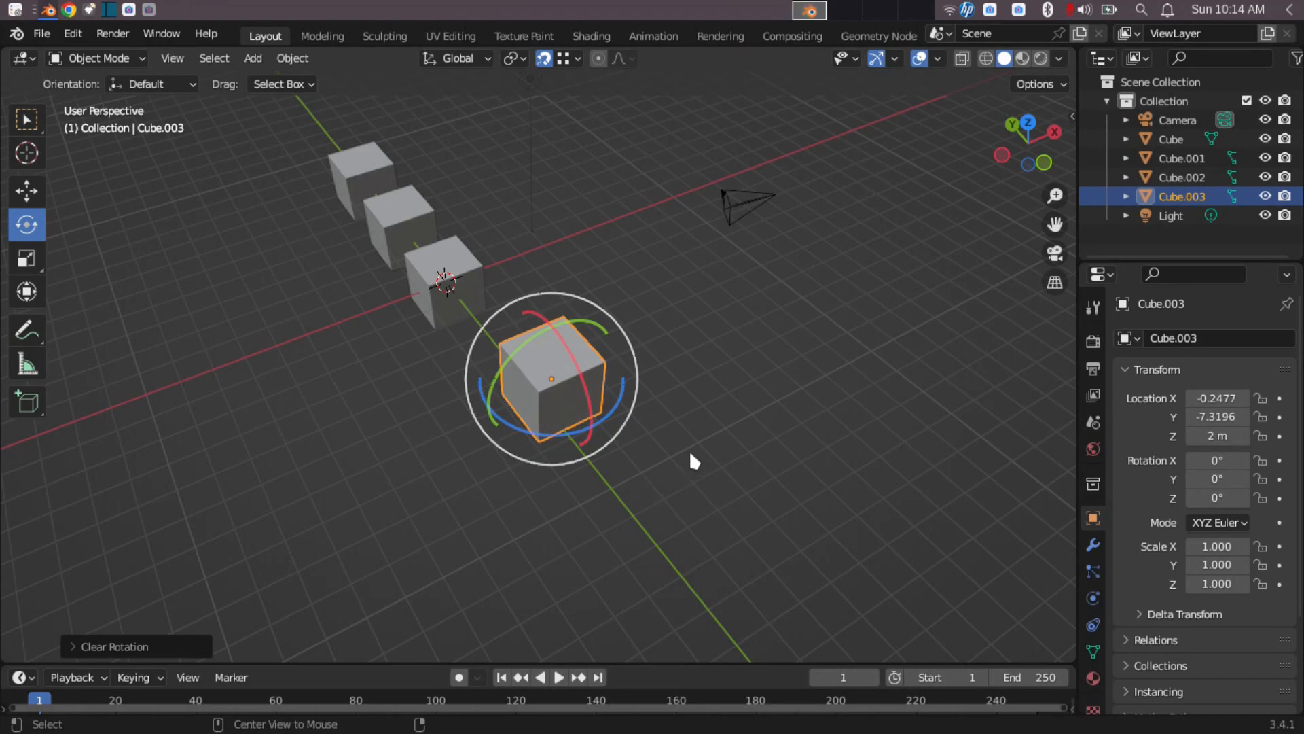
key("alt+g")
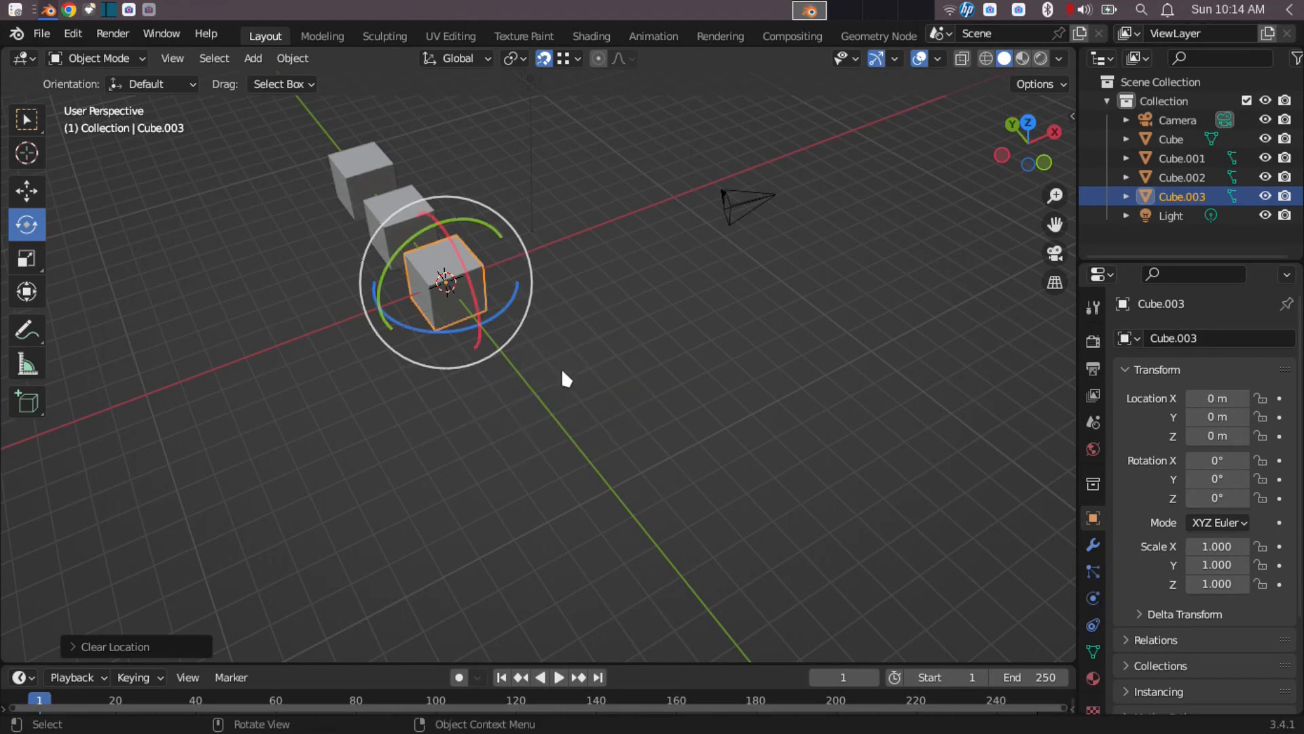
Step: Move Cube.003 along the Y axis to about -9.51 m with the Move tool, and deselect it
middle_click_drag(451, 397, 487, 373)
middle_click_drag(417, 449, 451, 413)
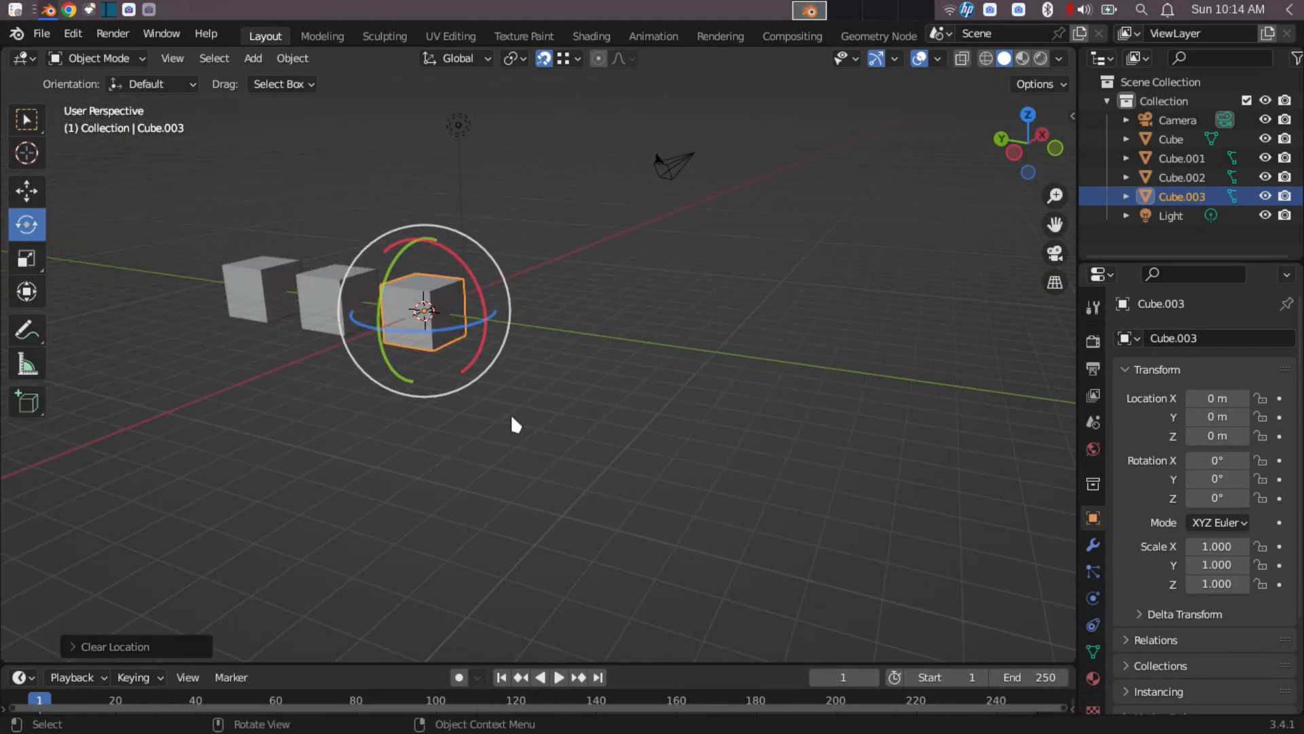
left_click(28, 193)
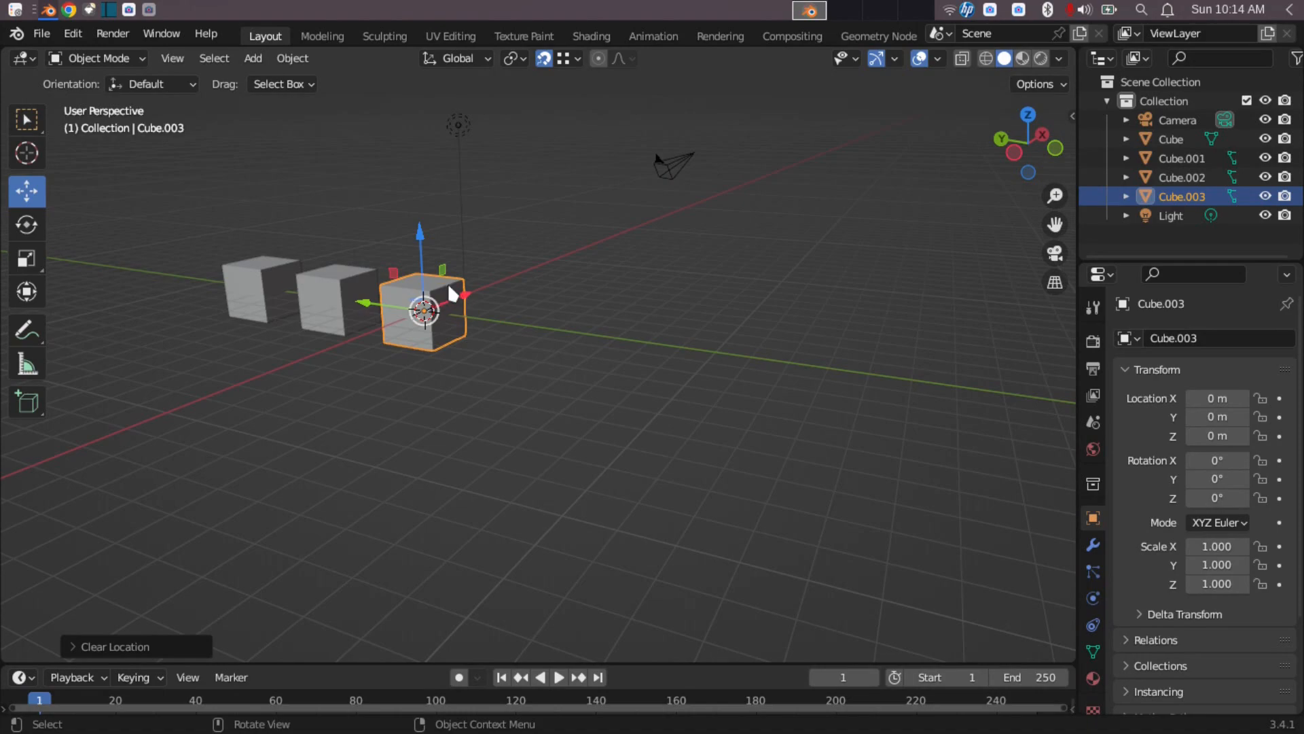
left_click_drag(361, 302, 644, 344)
left_click(750, 458)
middle_click_drag(751, 456, 720, 526)
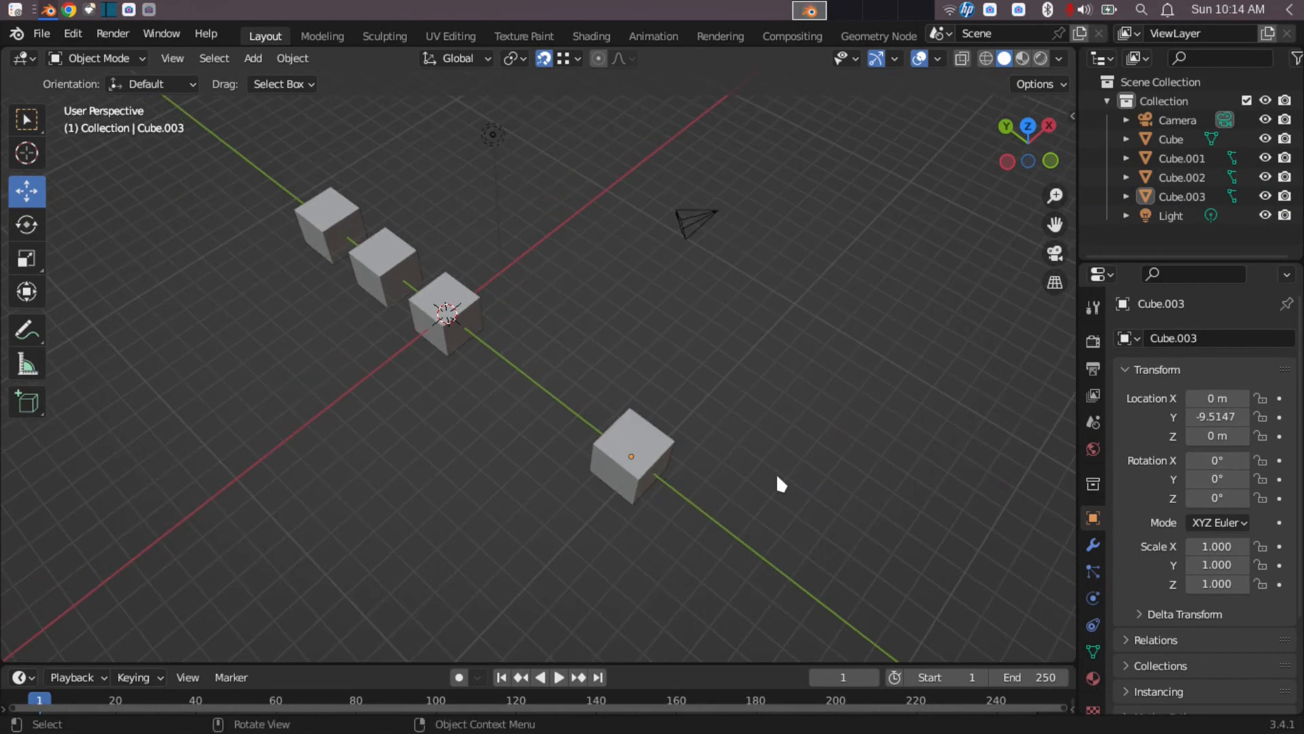
Step: Switch to the Rotate tool and select Cube.003
left_click(27, 259)
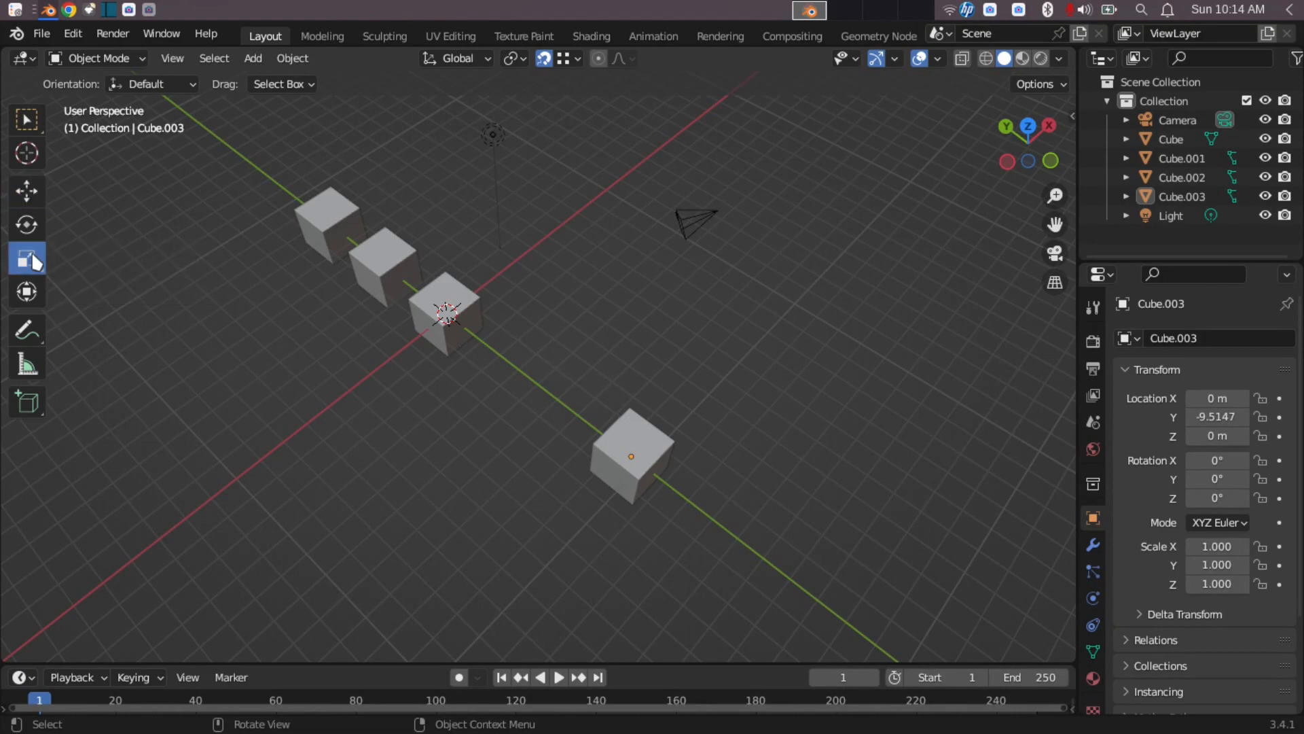
scroll(764, 537, "down", 3)
scroll(764, 532, "up", 4)
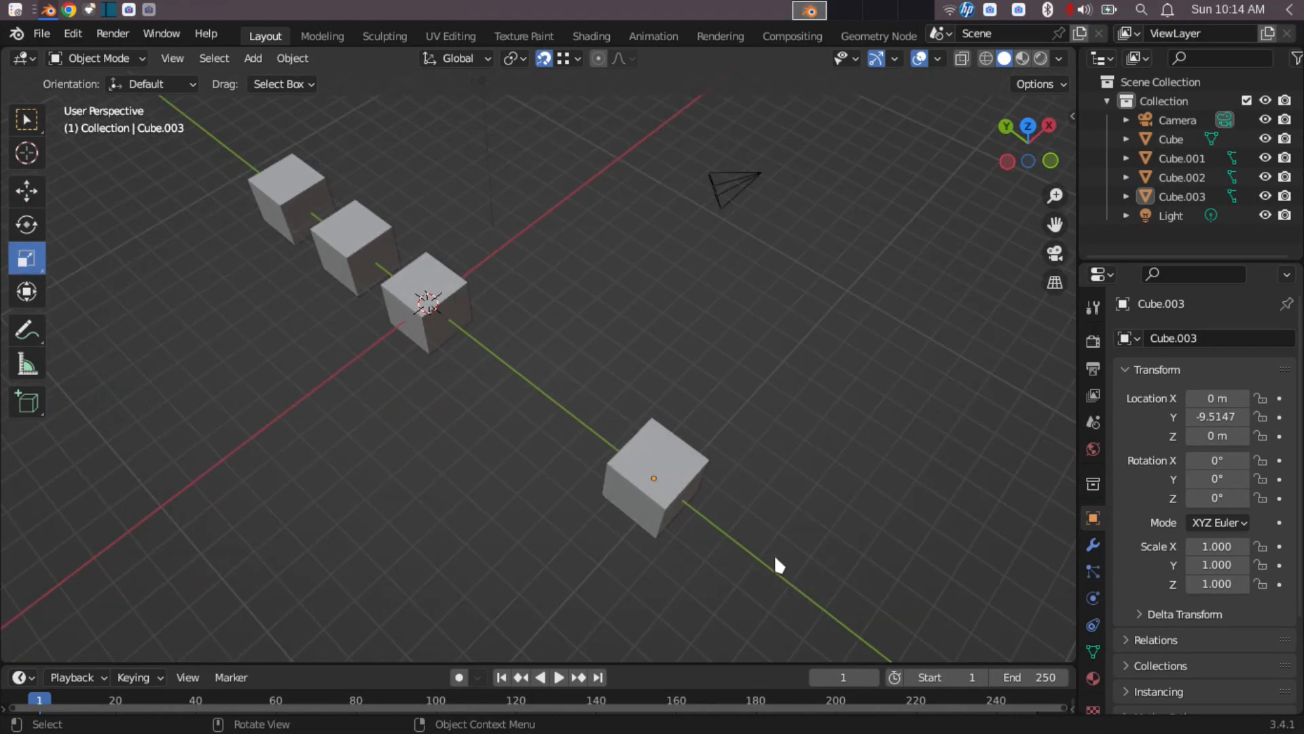
middle_click_drag(773, 554, 710, 475)
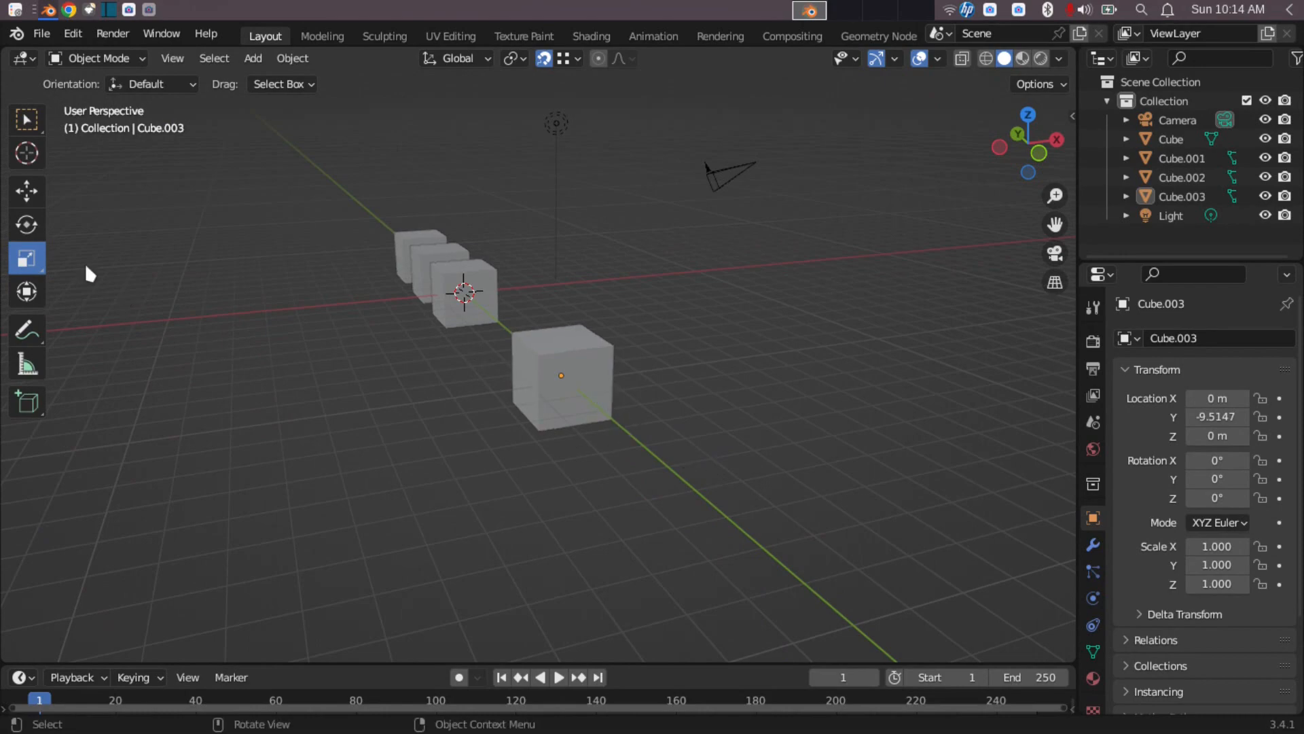
left_click(34, 223)
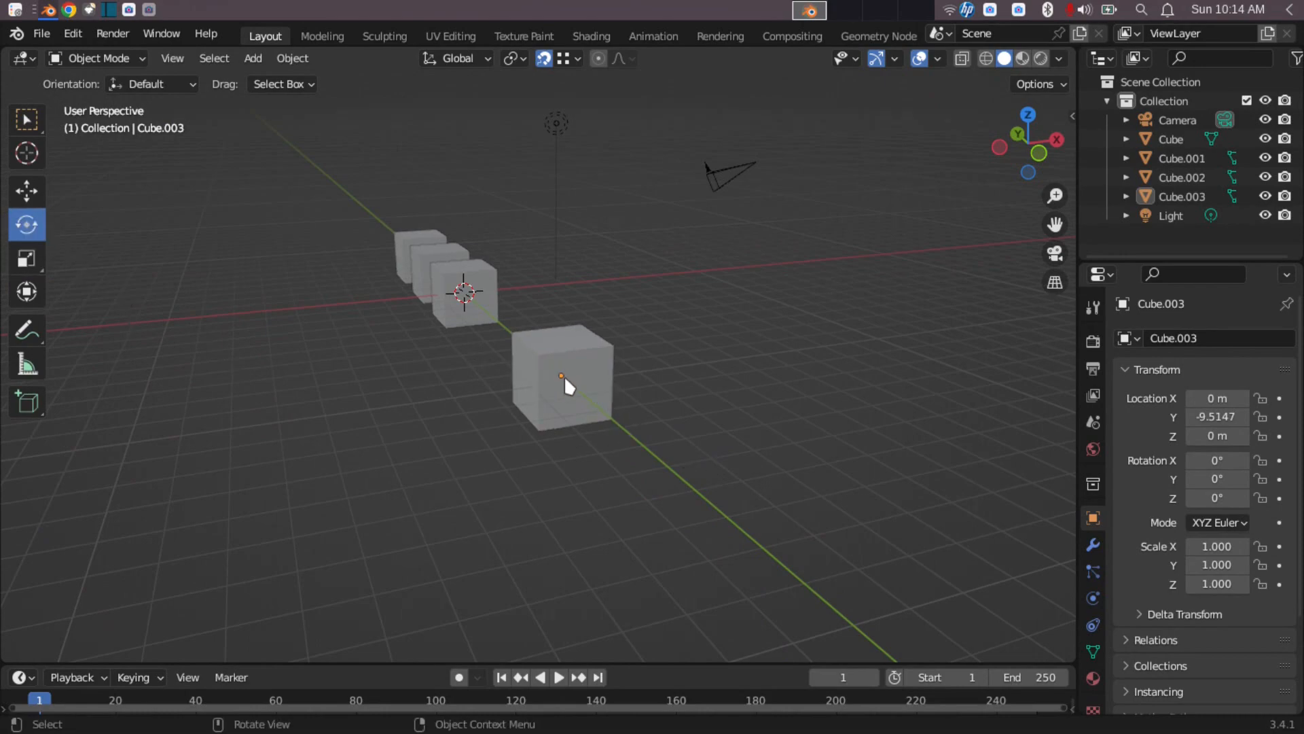
left_click(529, 383)
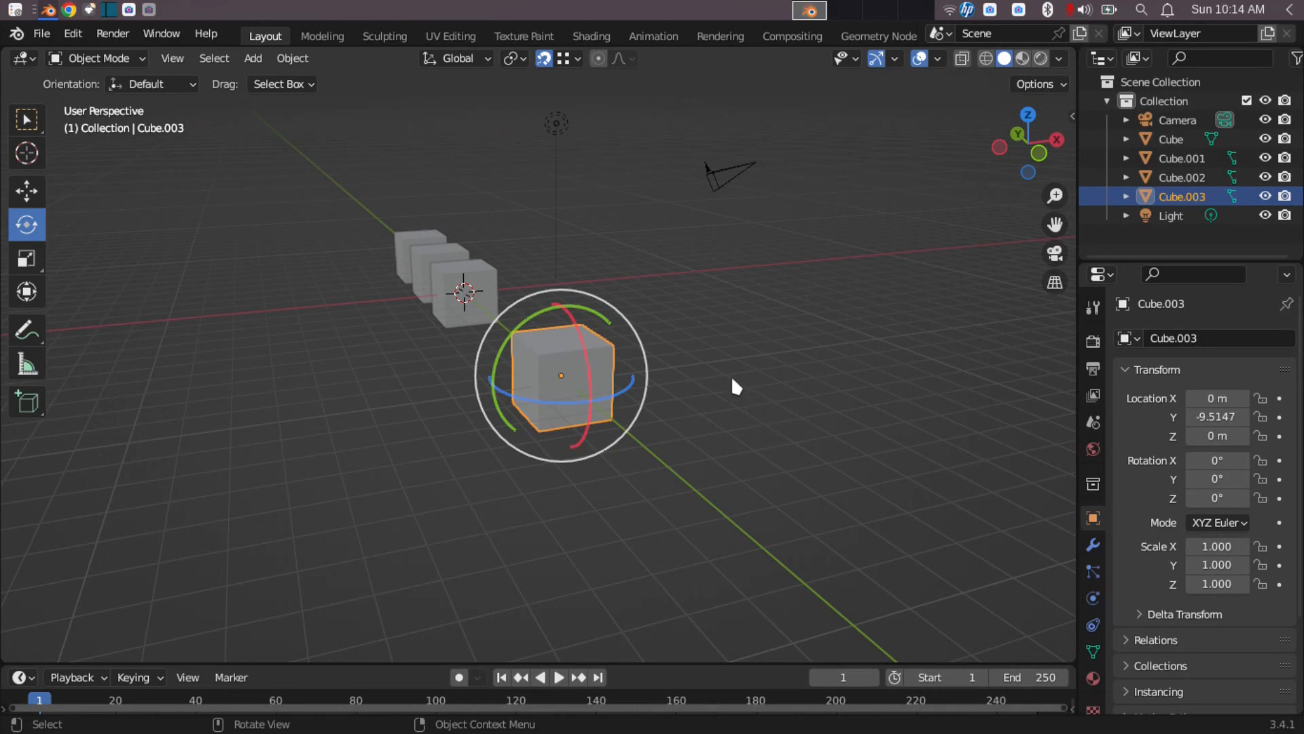
Step: Try rotating Cube.003 freely and around the global X, Y and Z axes, and cancel the rotation
key("r")
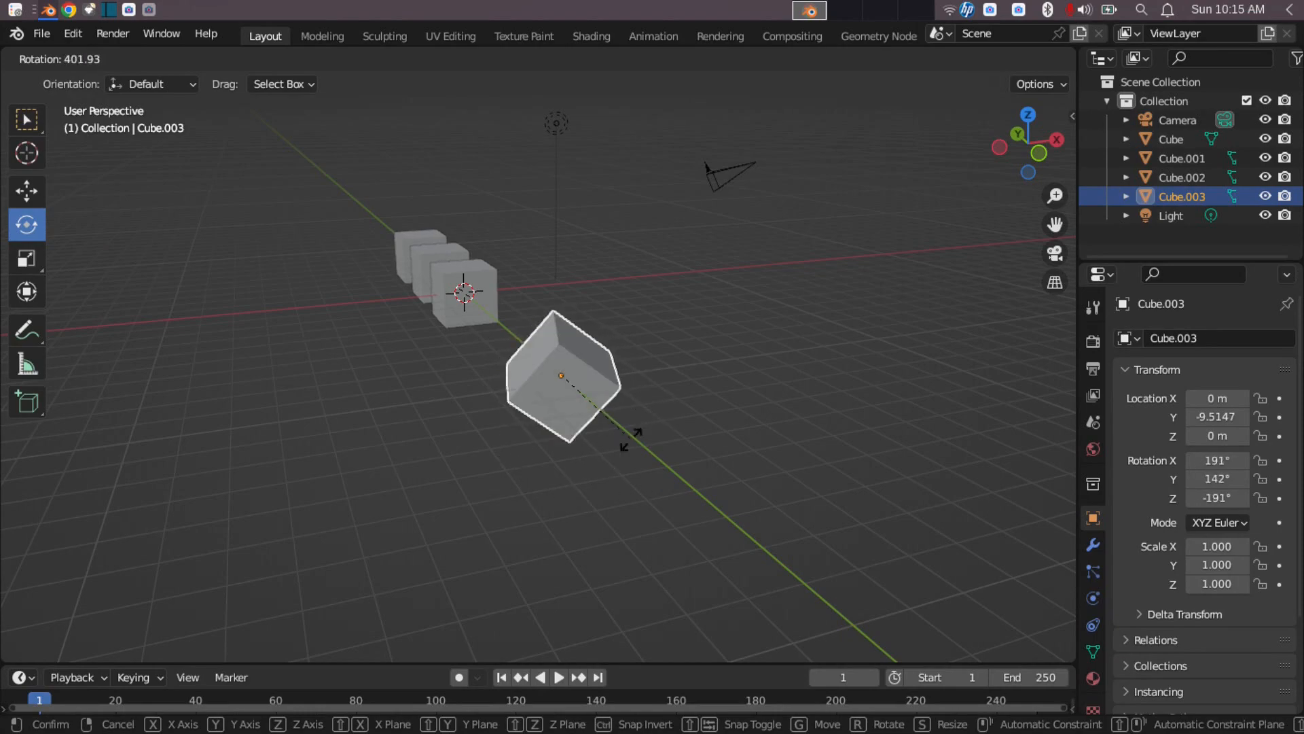
key("y")
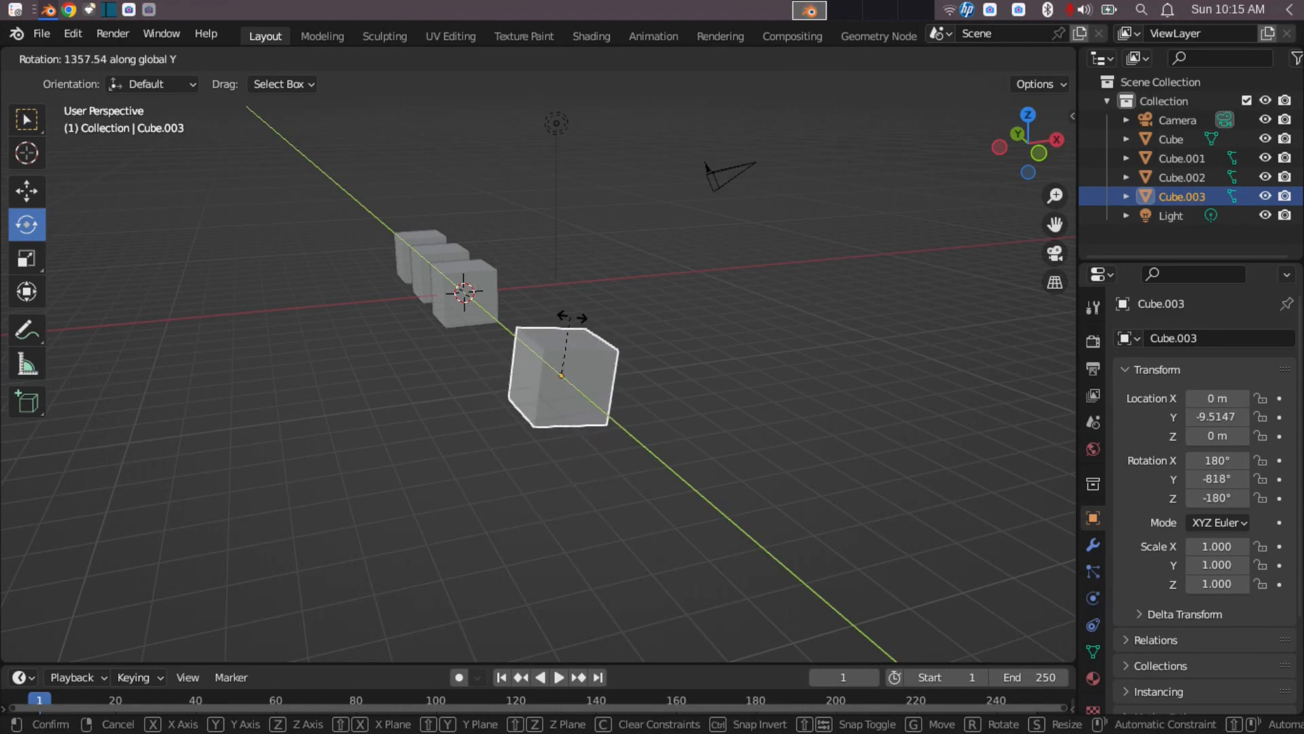
key("z")
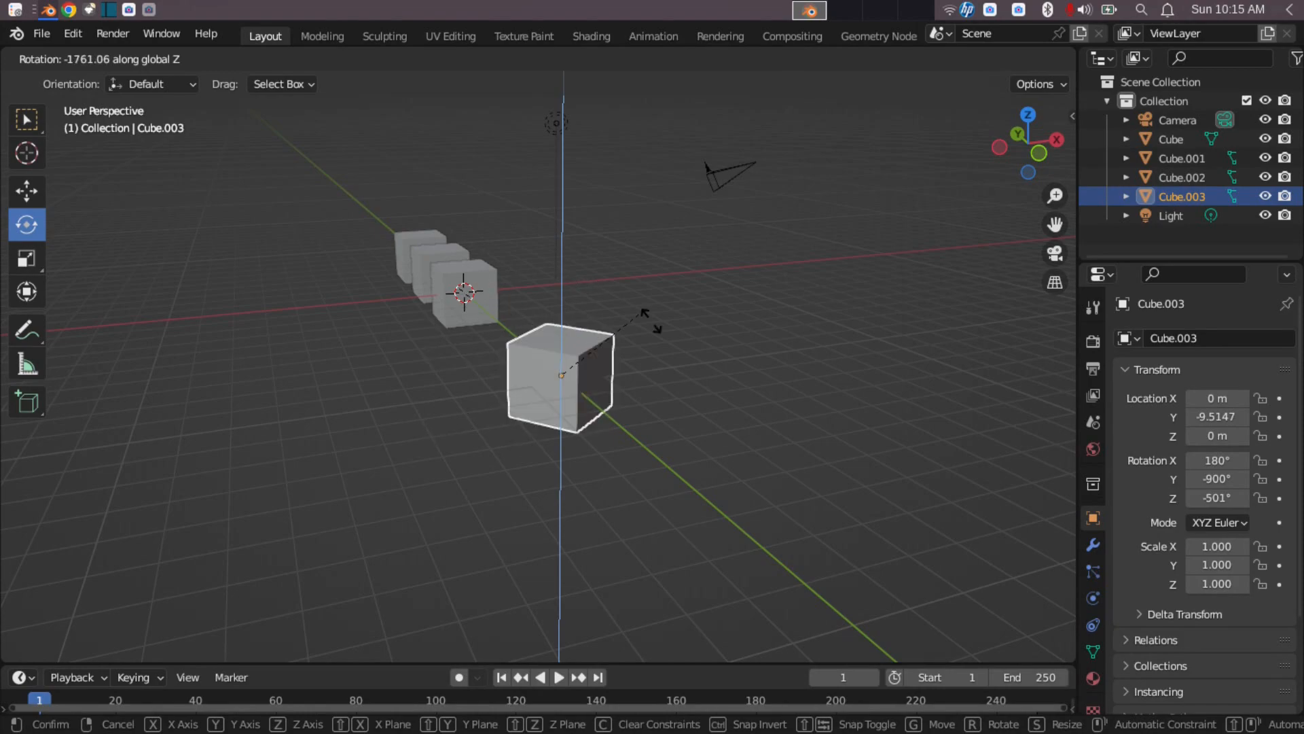
key("x")
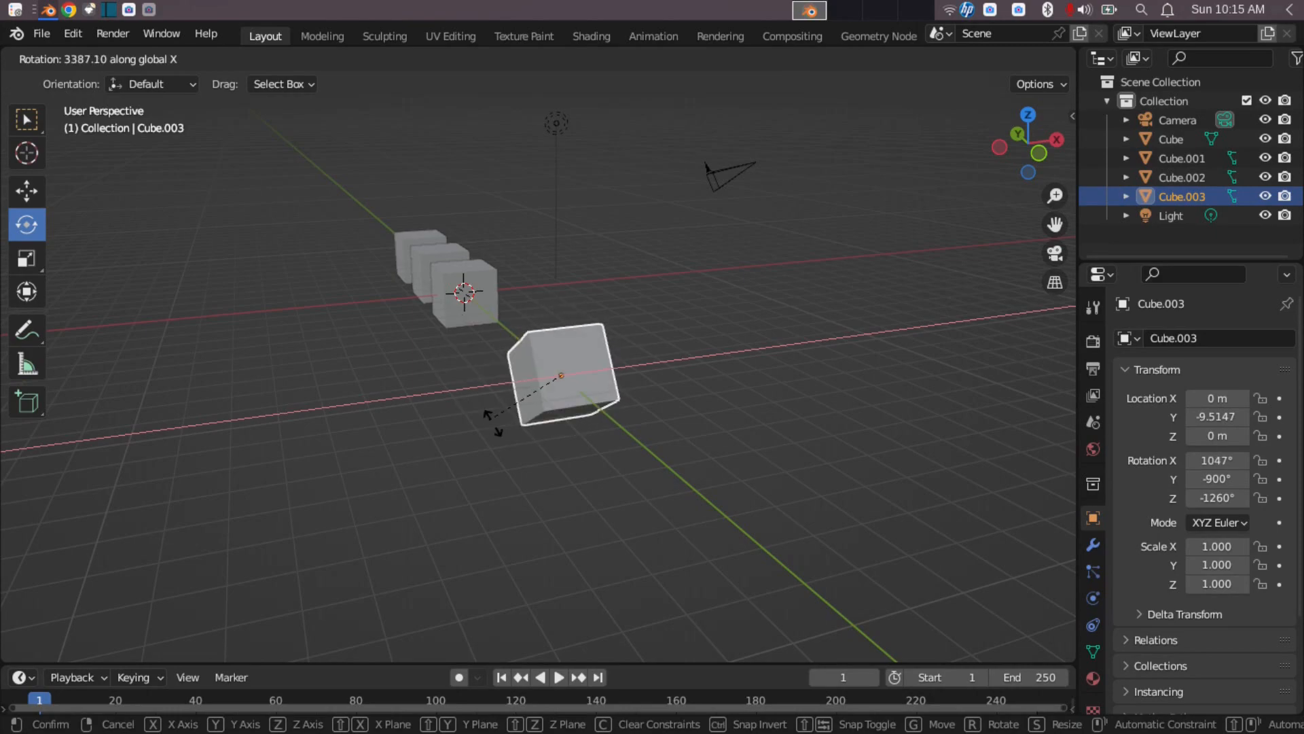
key("y")
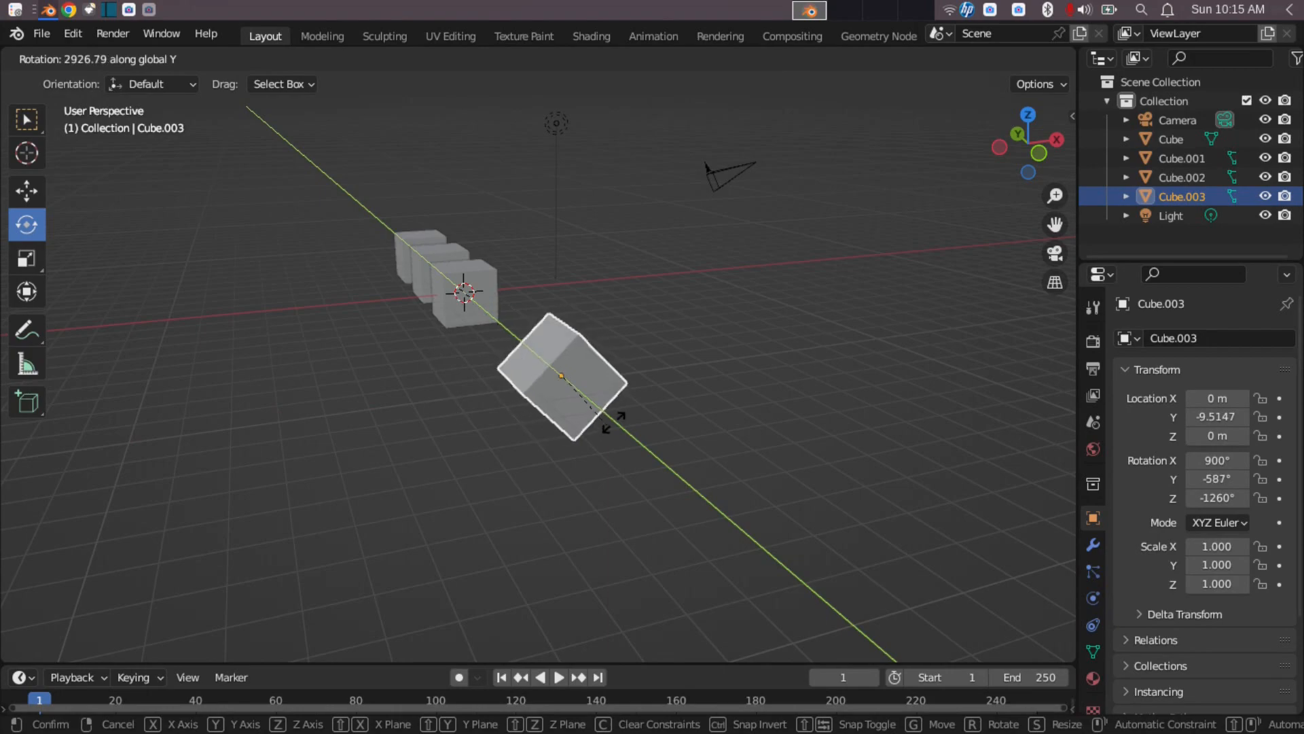
key("z")
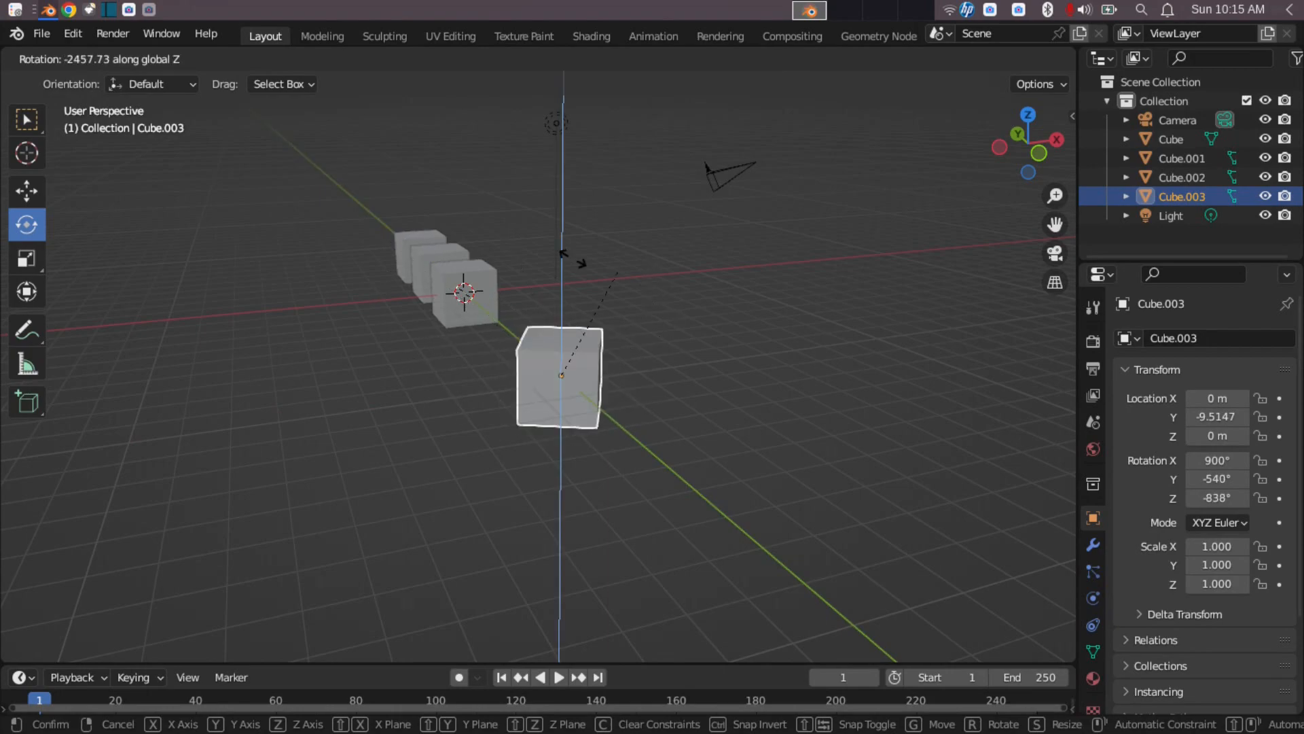
right_click(482, 422)
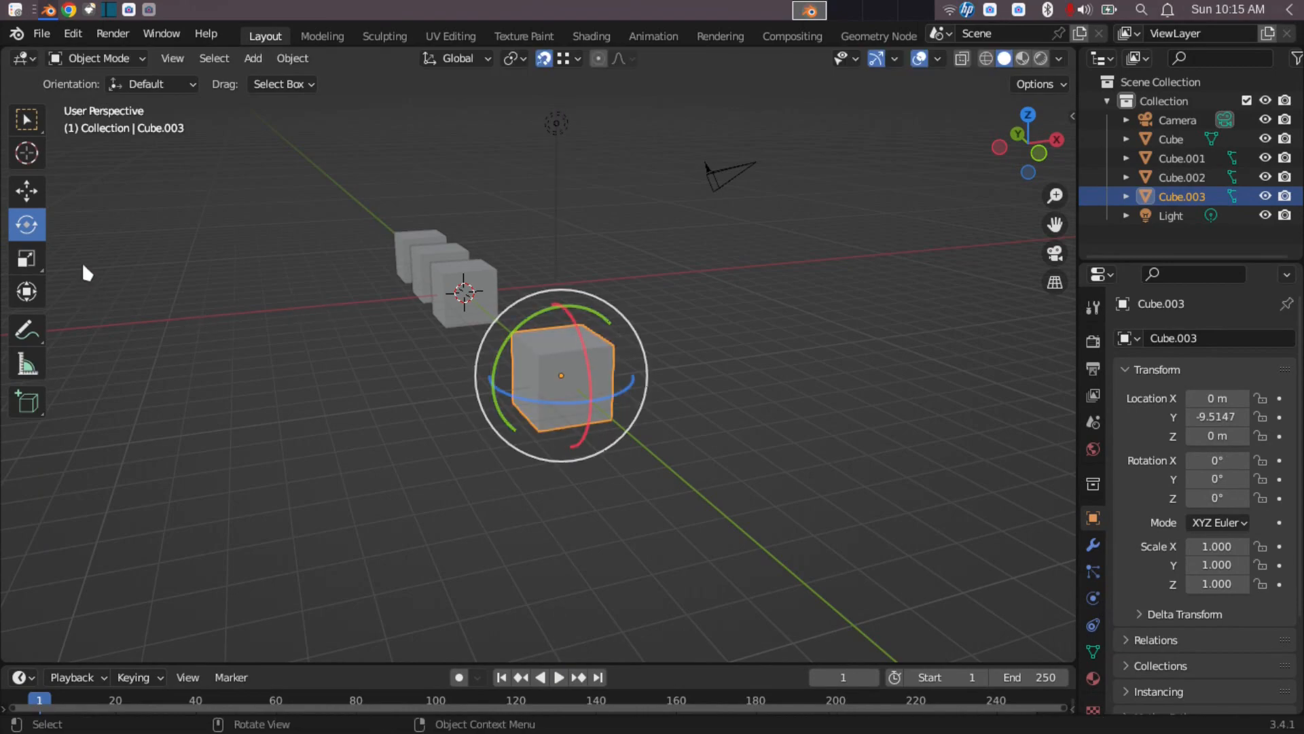
Step: Scale Cube.003 along single axes with the Scale tool to about 1.686 on X, 1.963 on Y and 1.513 on Z
left_click(34, 258)
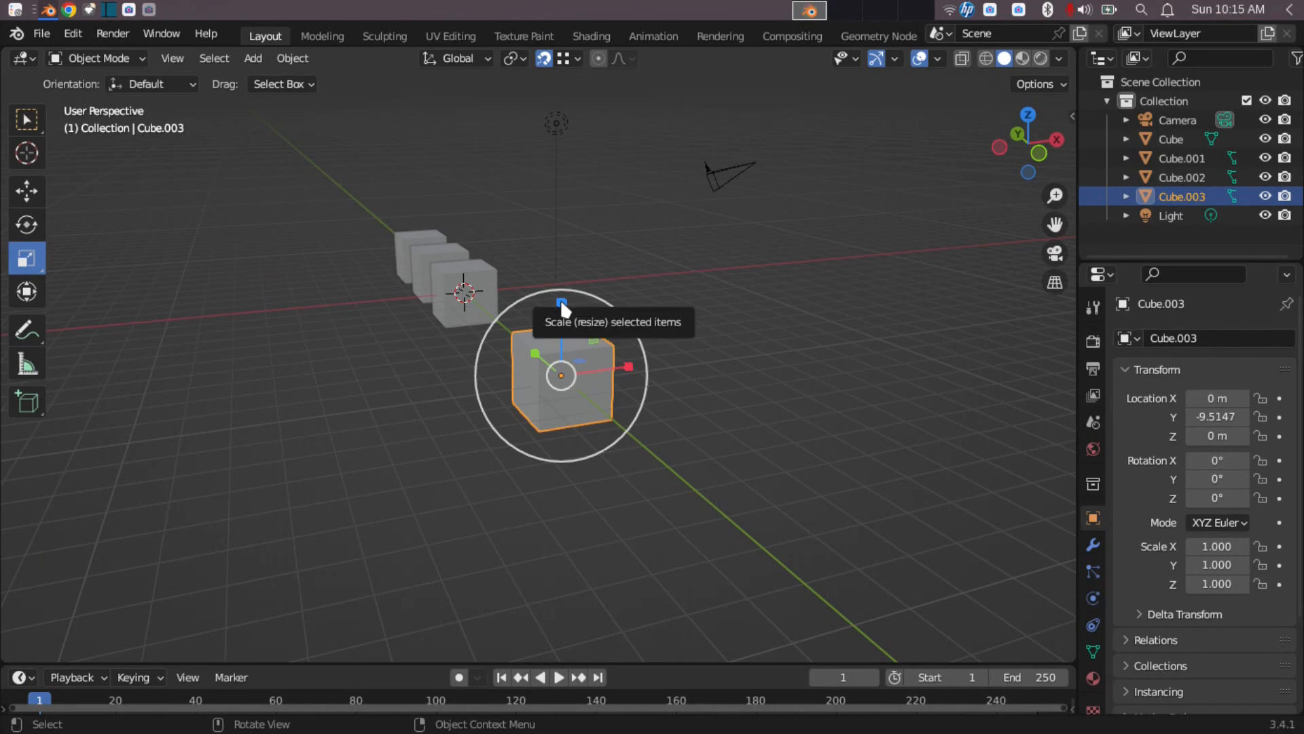
left_click_drag(560, 299, 568, 258)
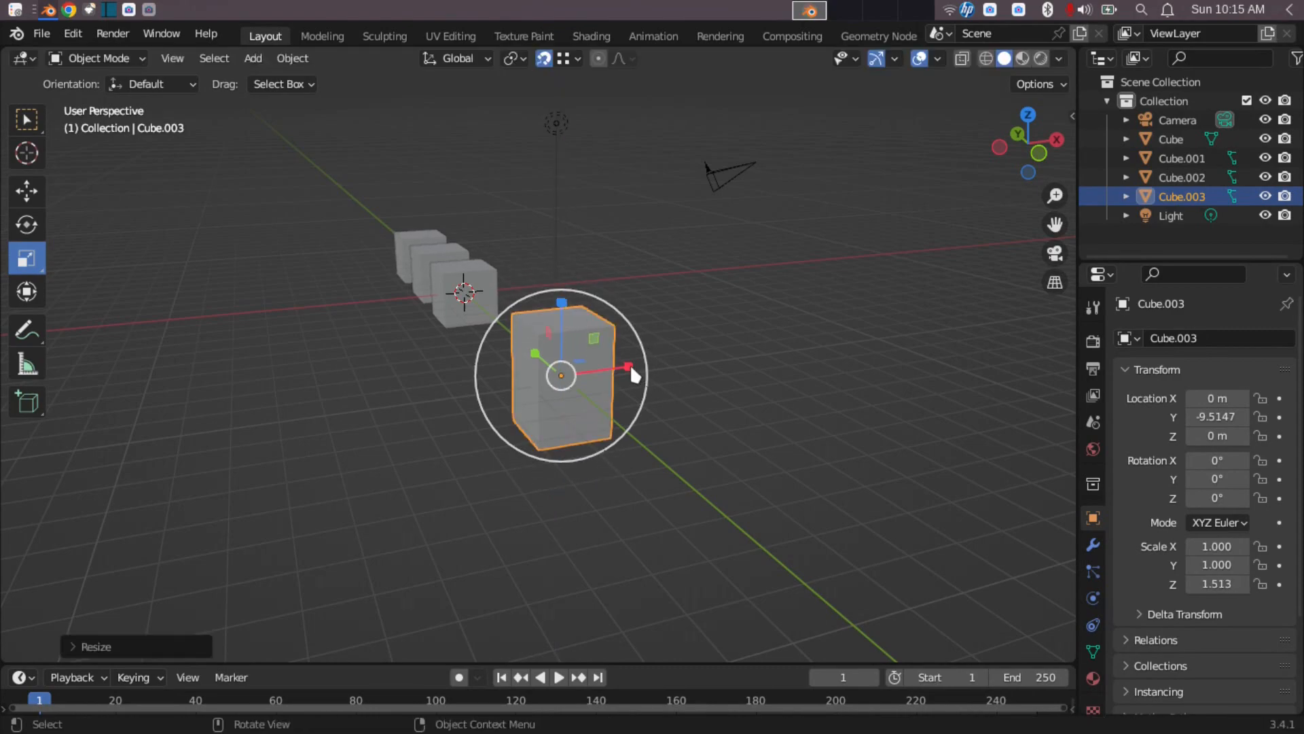
left_click_drag(630, 364, 665, 422)
middle_click_drag(613, 446, 594, 422)
left_click_drag(582, 398, 534, 361)
Step: Scale Cube.003 with the plane handles in XZ, XY and YZ to about 6.052 on X, 1.816 on Y and 0.774 on Z
middle_click_drag(808, 451, 748, 491)
scroll(802, 496, "down", 2)
middle_click_drag(854, 501, 712, 458)
scroll(582, 458, "up", 5)
scroll(606, 484, "down", 6)
middle_click_drag(630, 536, 629, 496)
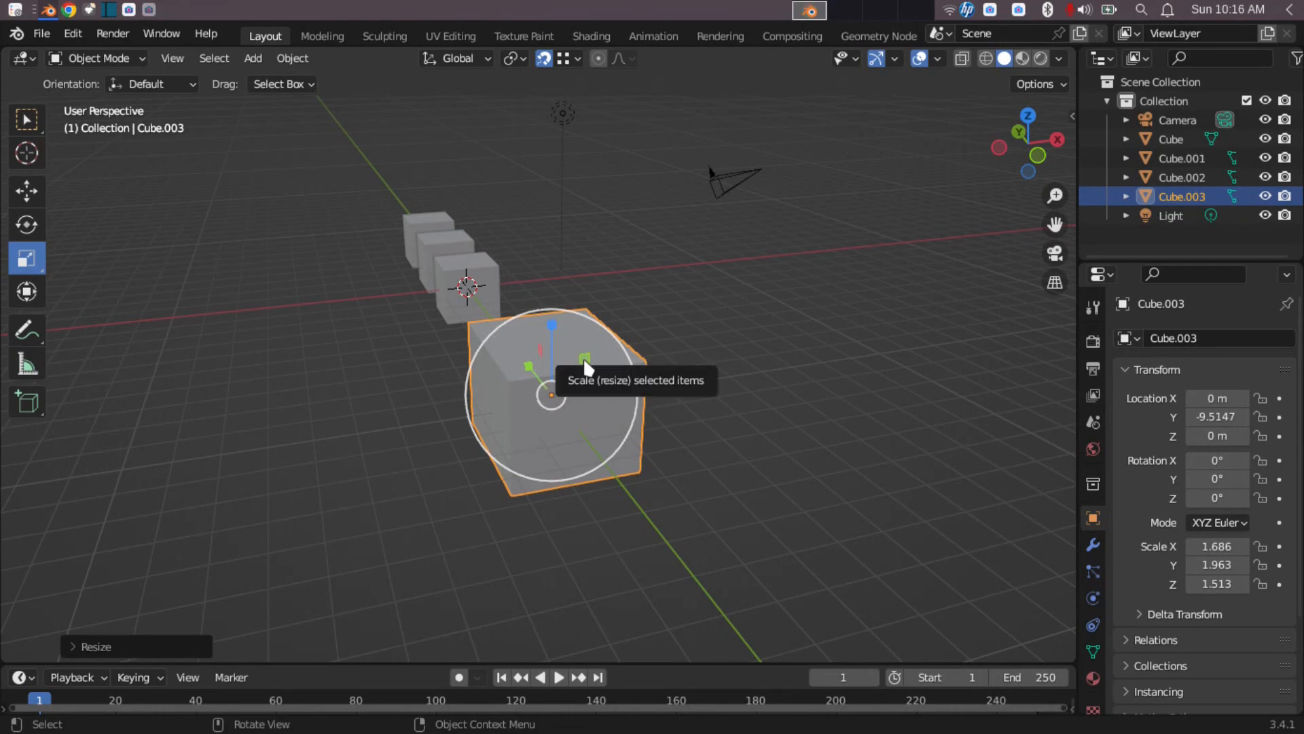
mouse_move(583, 357)
left_mouse_down()
mouse_move(628, 319)
mouse_move(572, 362)
mouse_move(646, 298)
mouse_move(589, 357)
mouse_move(604, 350)
left_mouse_up()
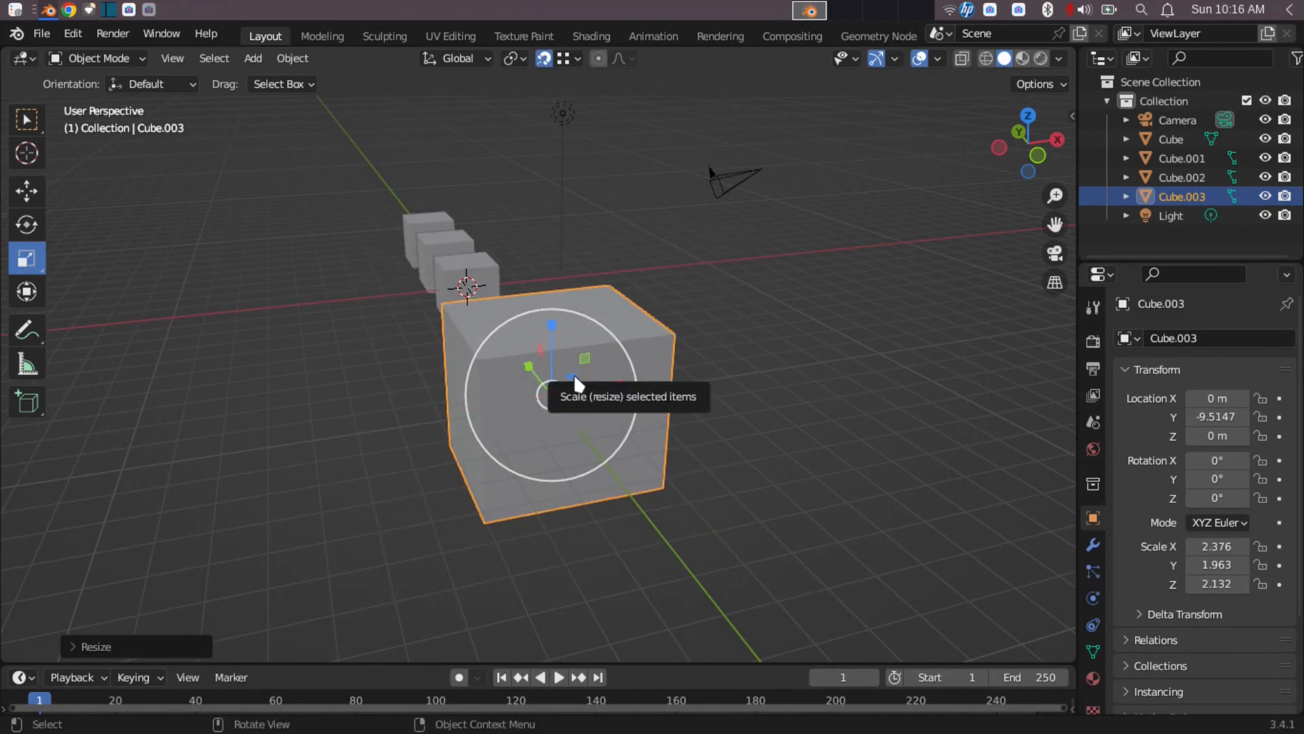
left_click_drag(575, 377, 633, 393)
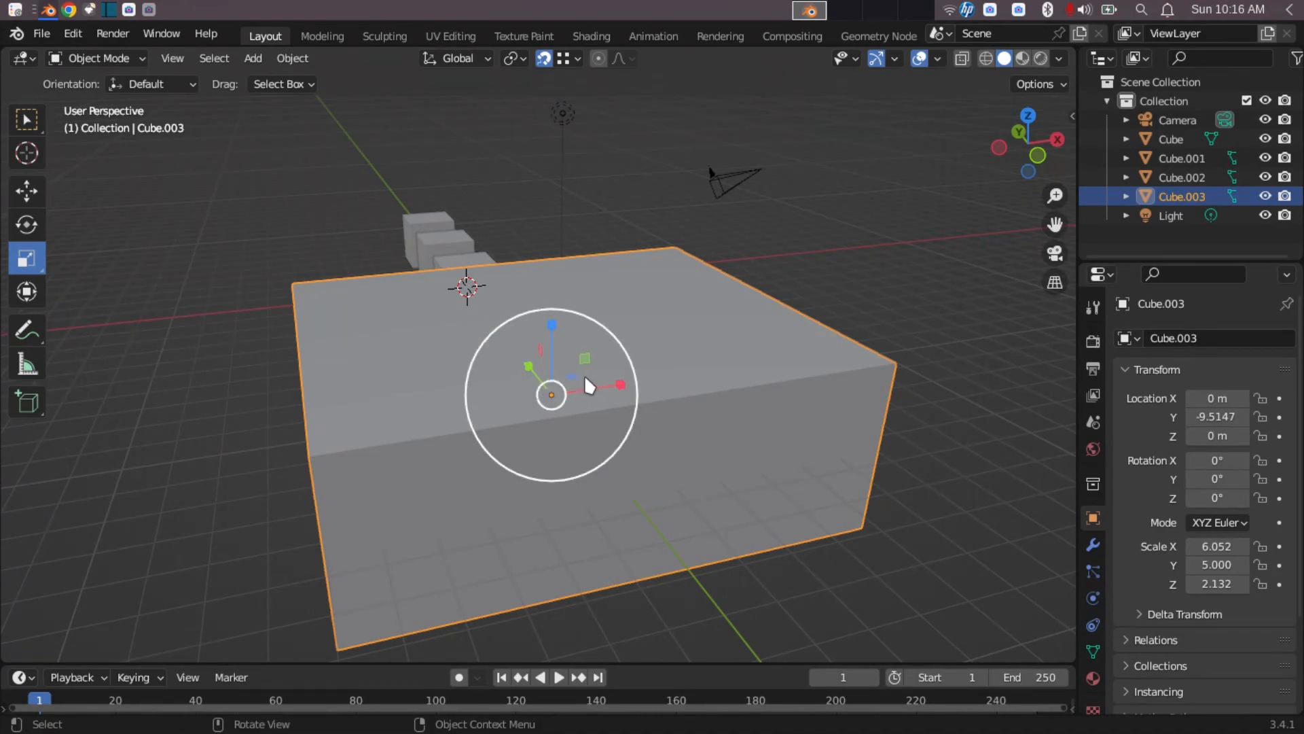
left_click_drag(543, 351, 547, 384)
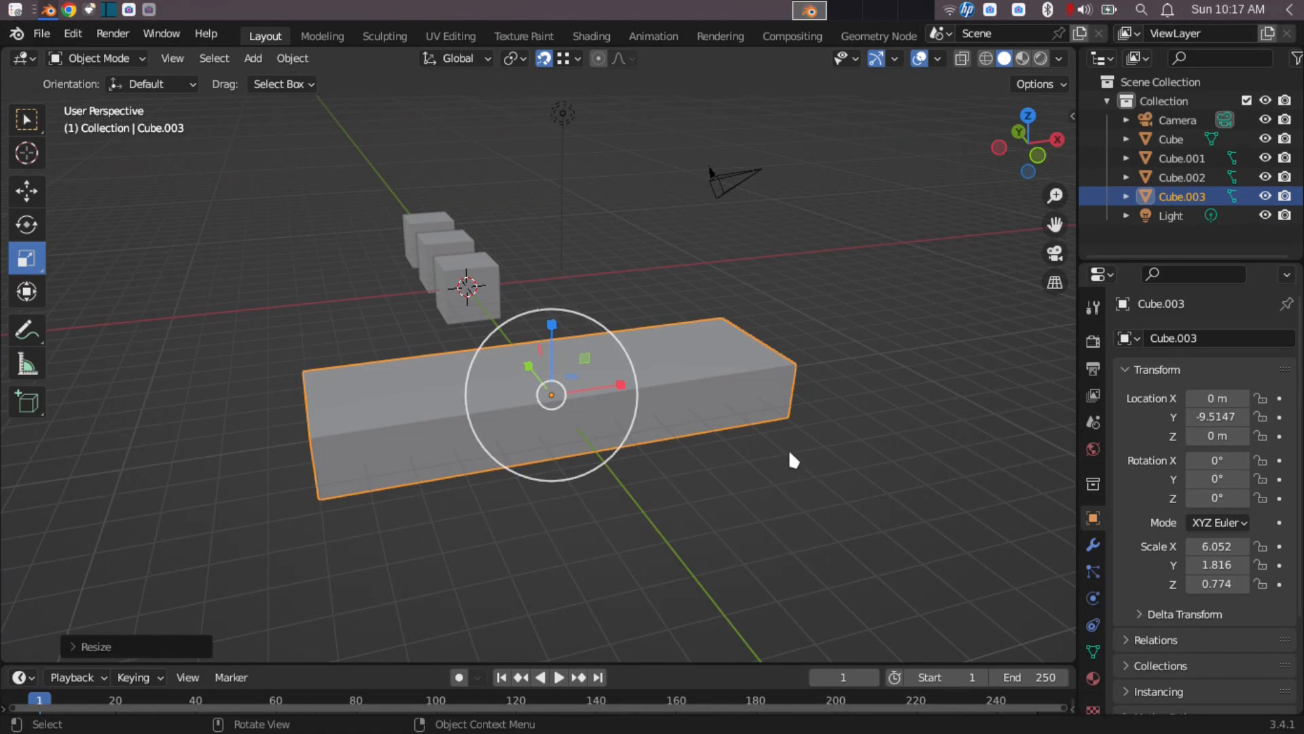
Step: Clear Cube.003's scale, try uniform, Z and X scaling, and scale it to about 1.566 along the global Y axis
key("alt+s")
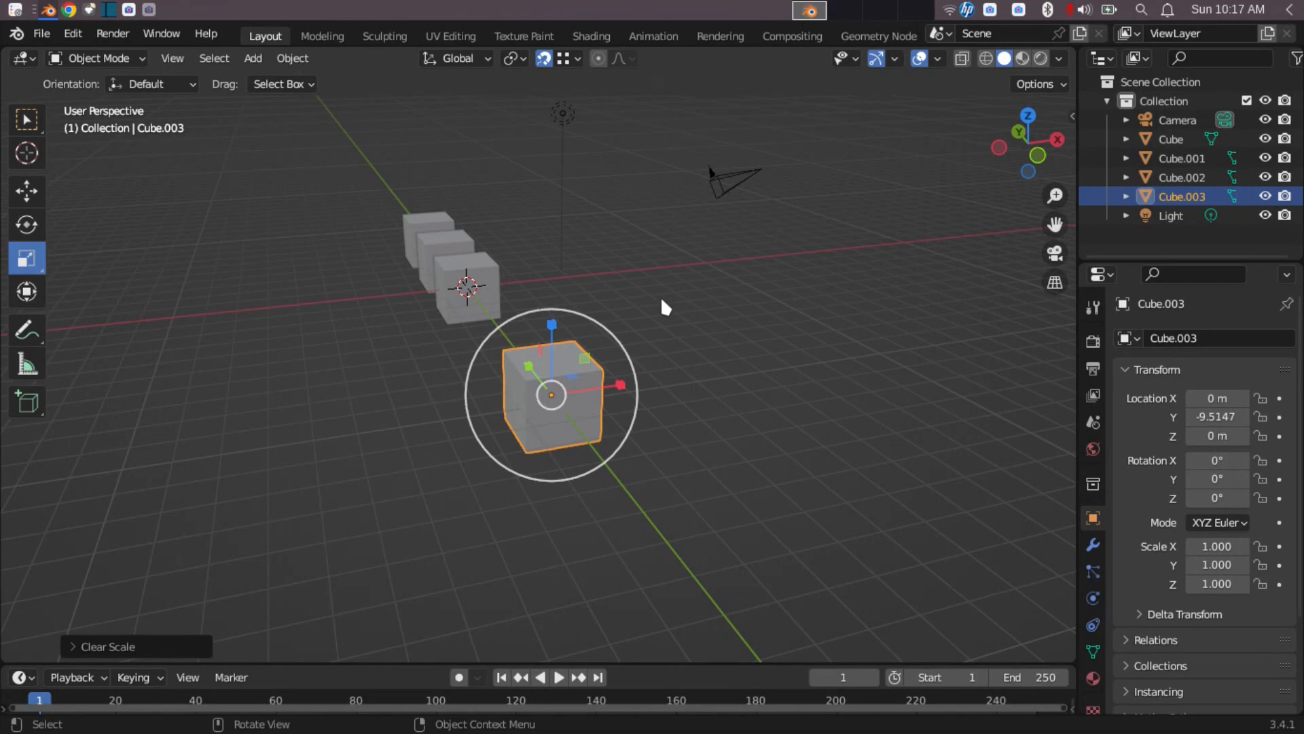
key("s")
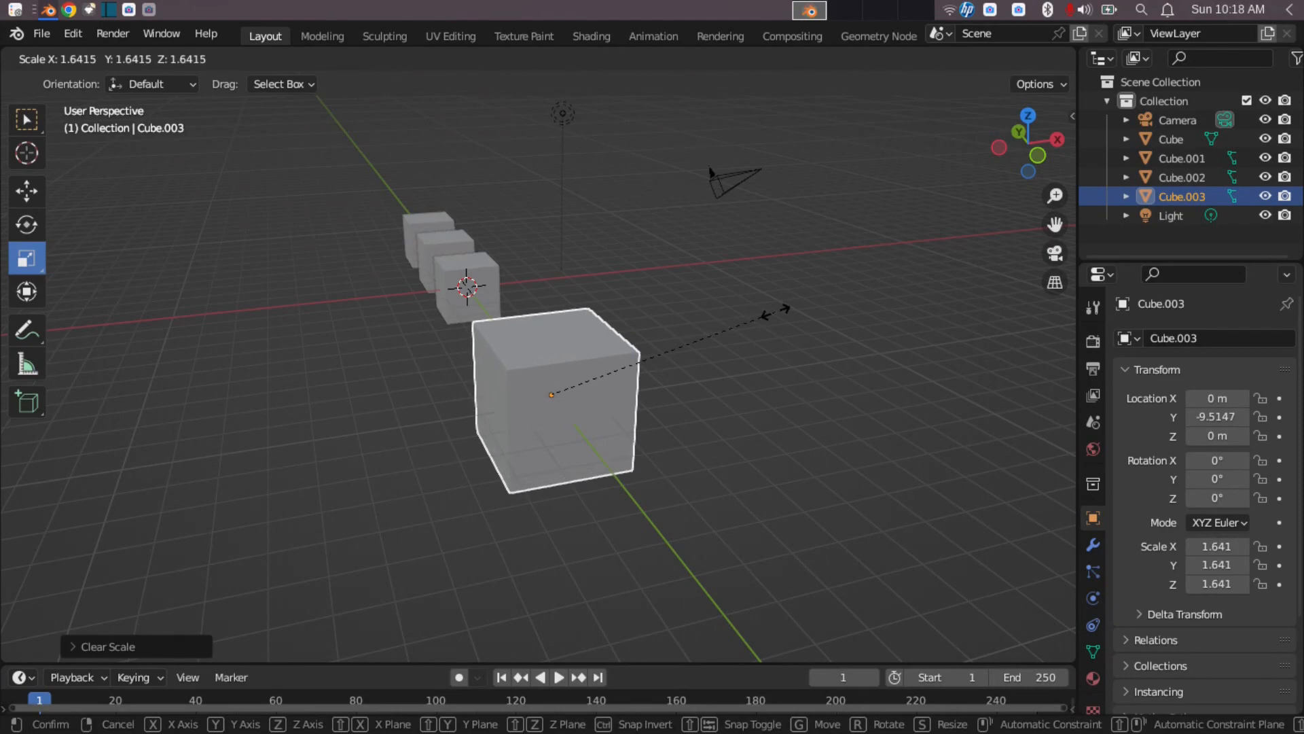
key("z")
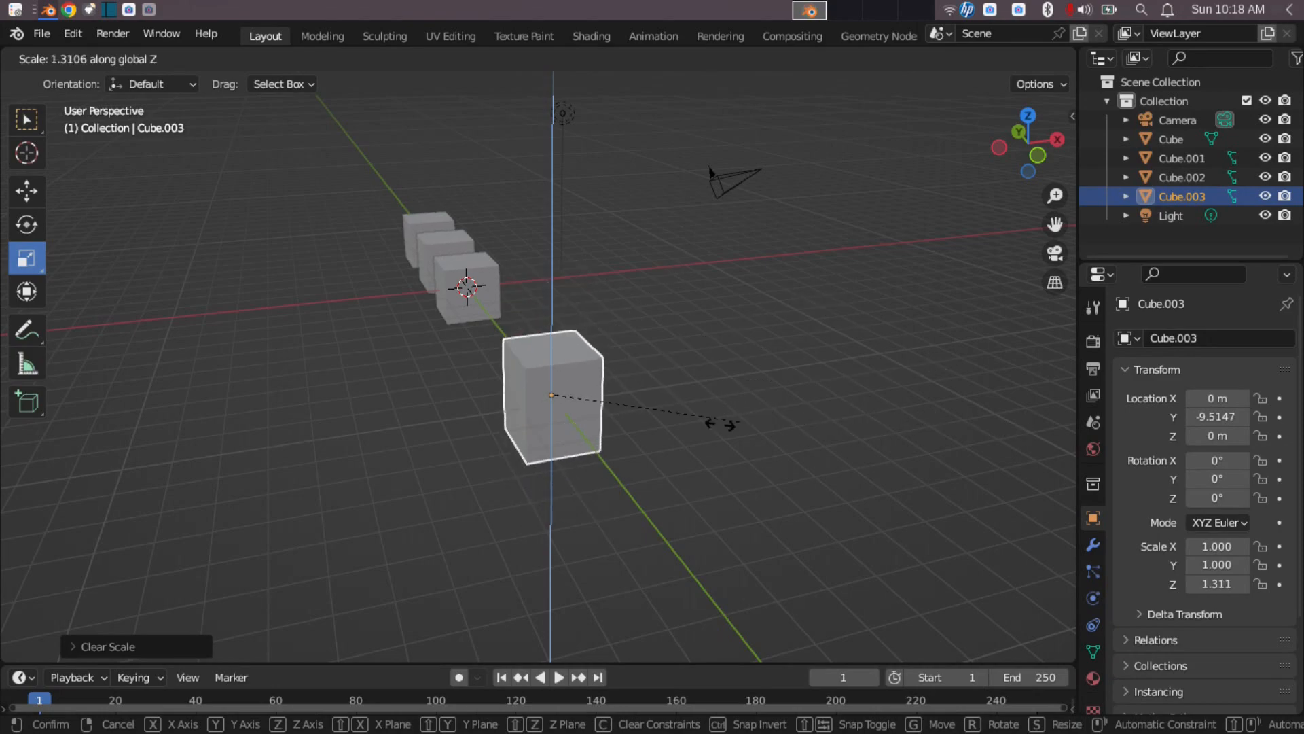
key("x")
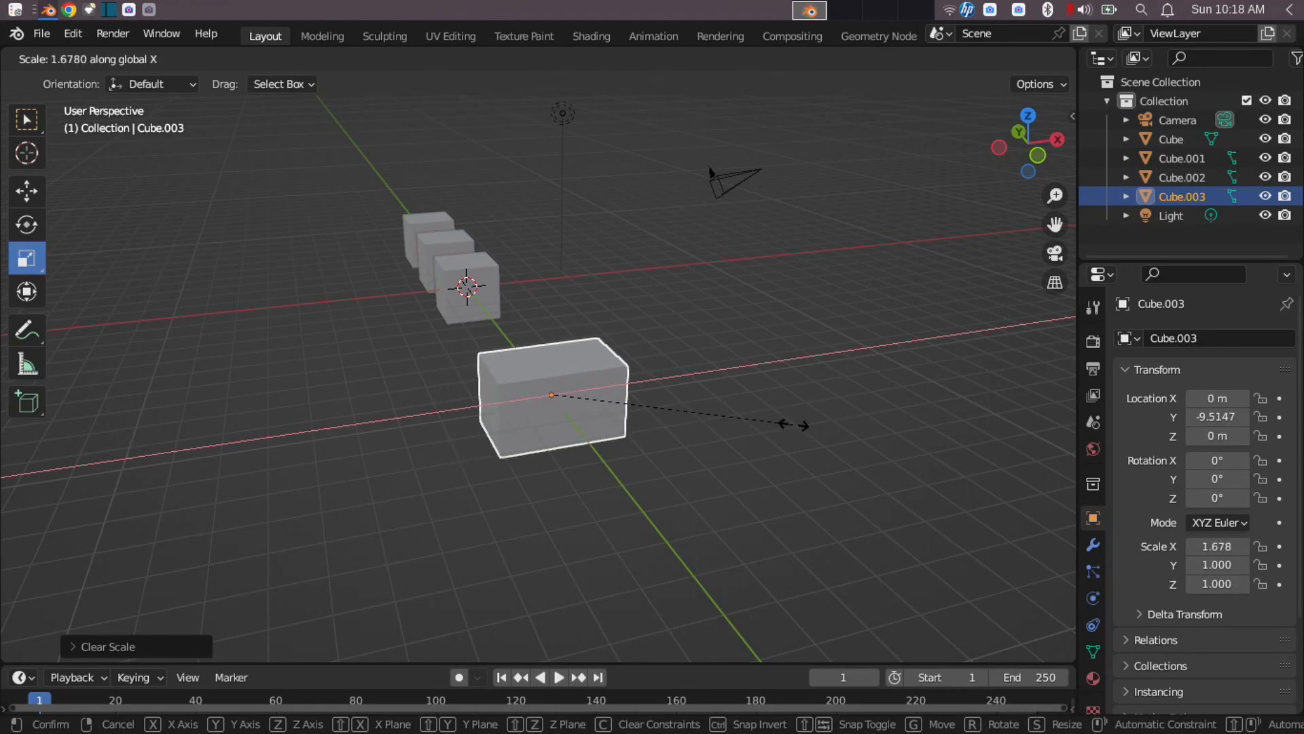
key("y")
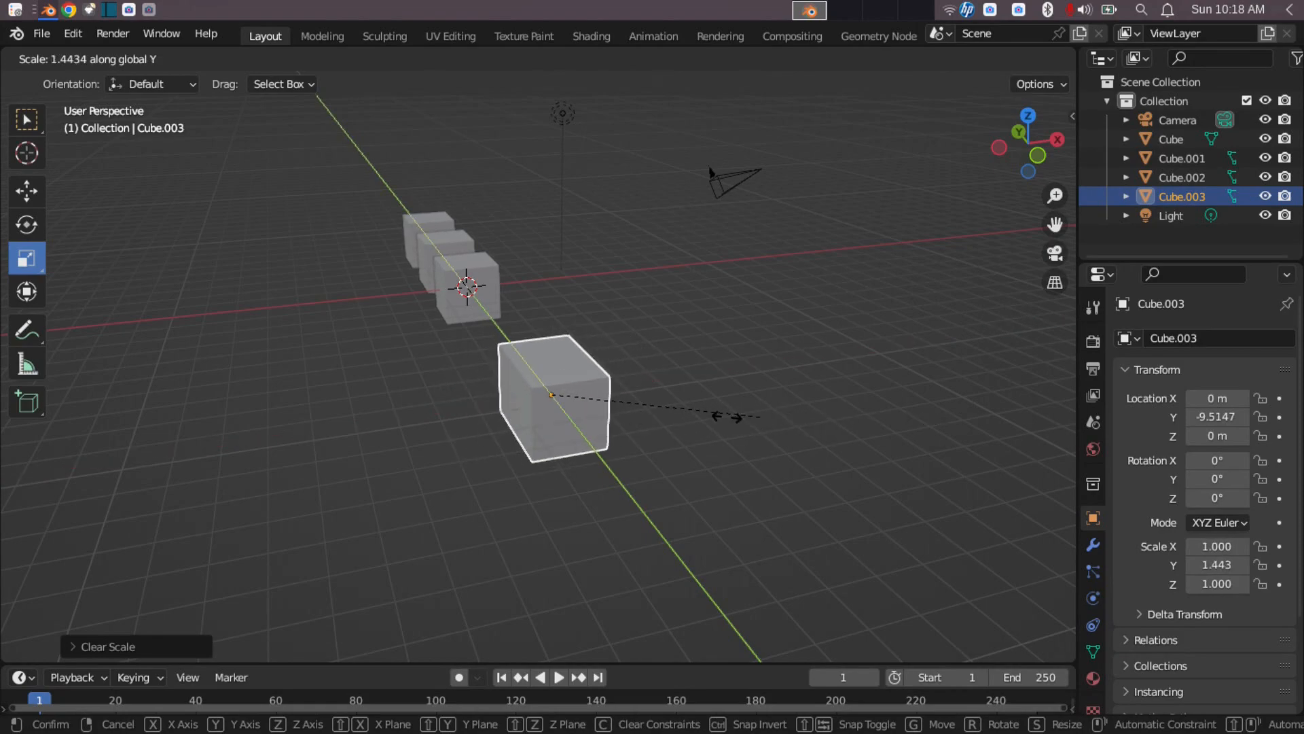
left_click(777, 413)
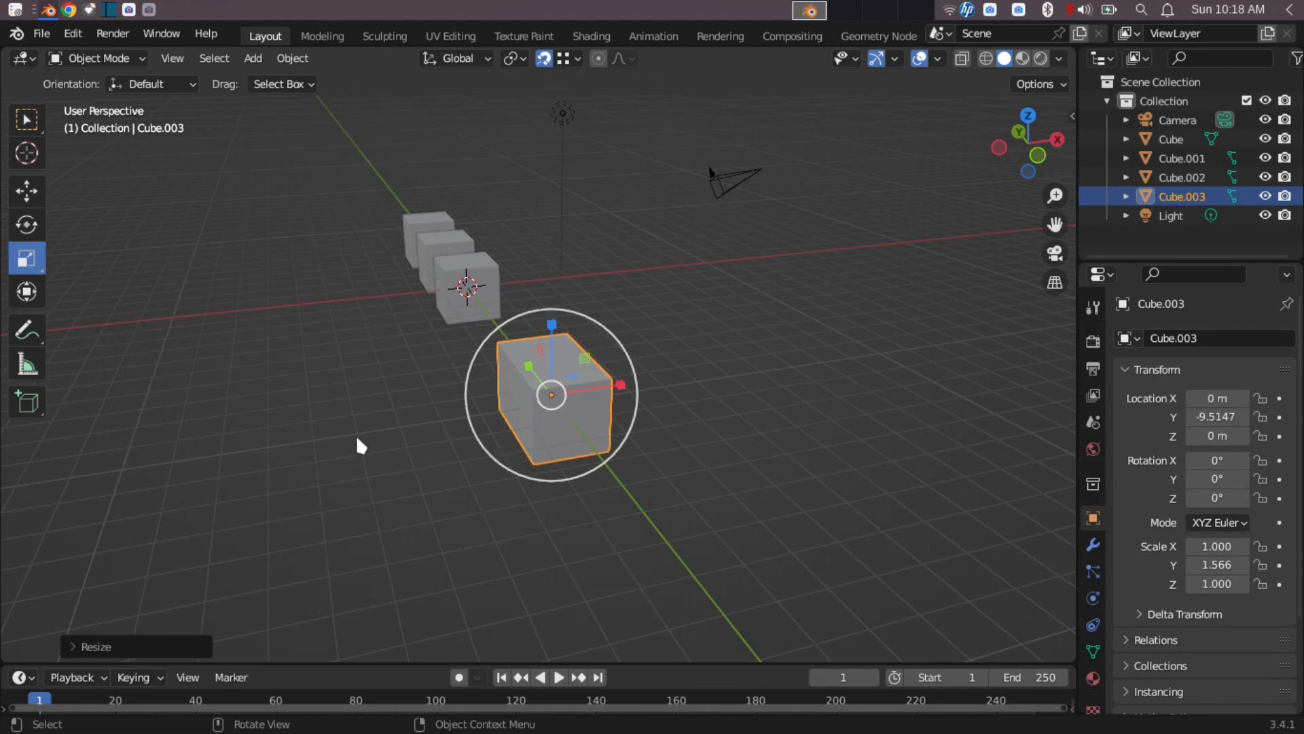
Step: Switch to the Transform tool and move Cube.003 along X to about 2.43 m and Z to about 1.72 m
middle_click_drag(356, 412, 266, 397)
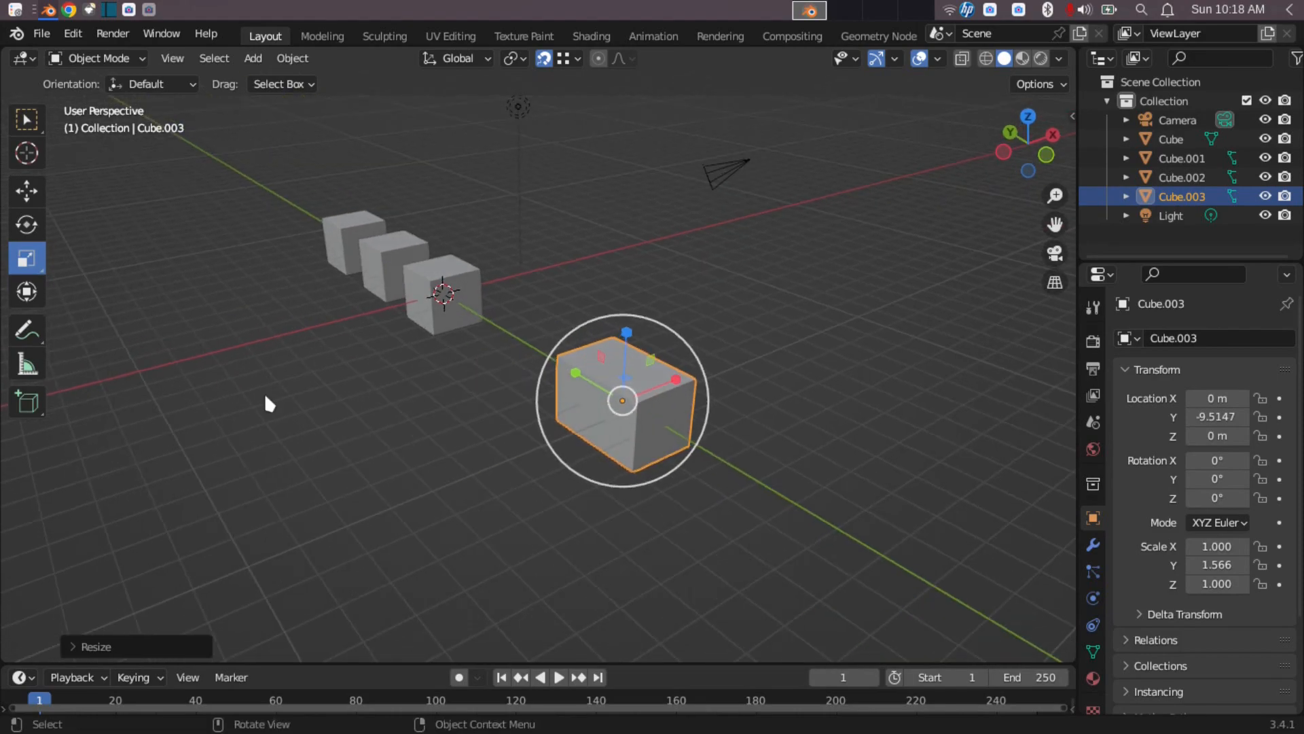
left_click(30, 294)
mouse_move(649, 480)
middle_mouse_down()
mouse_move(585, 495)
mouse_move(520, 449)
mouse_move(604, 449)
mouse_move(628, 483)
middle_mouse_up()
left_click_drag(591, 299, 591, 256)
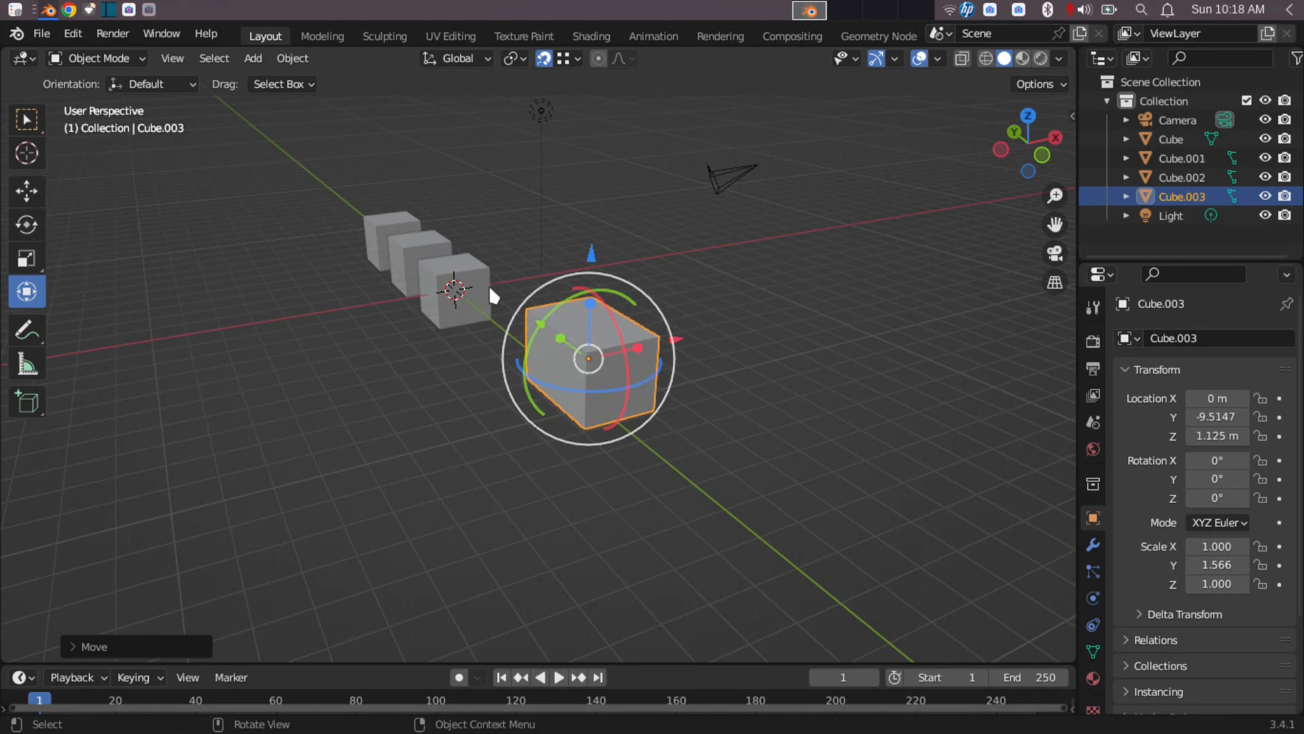
middle_click_drag(664, 417, 618, 432)
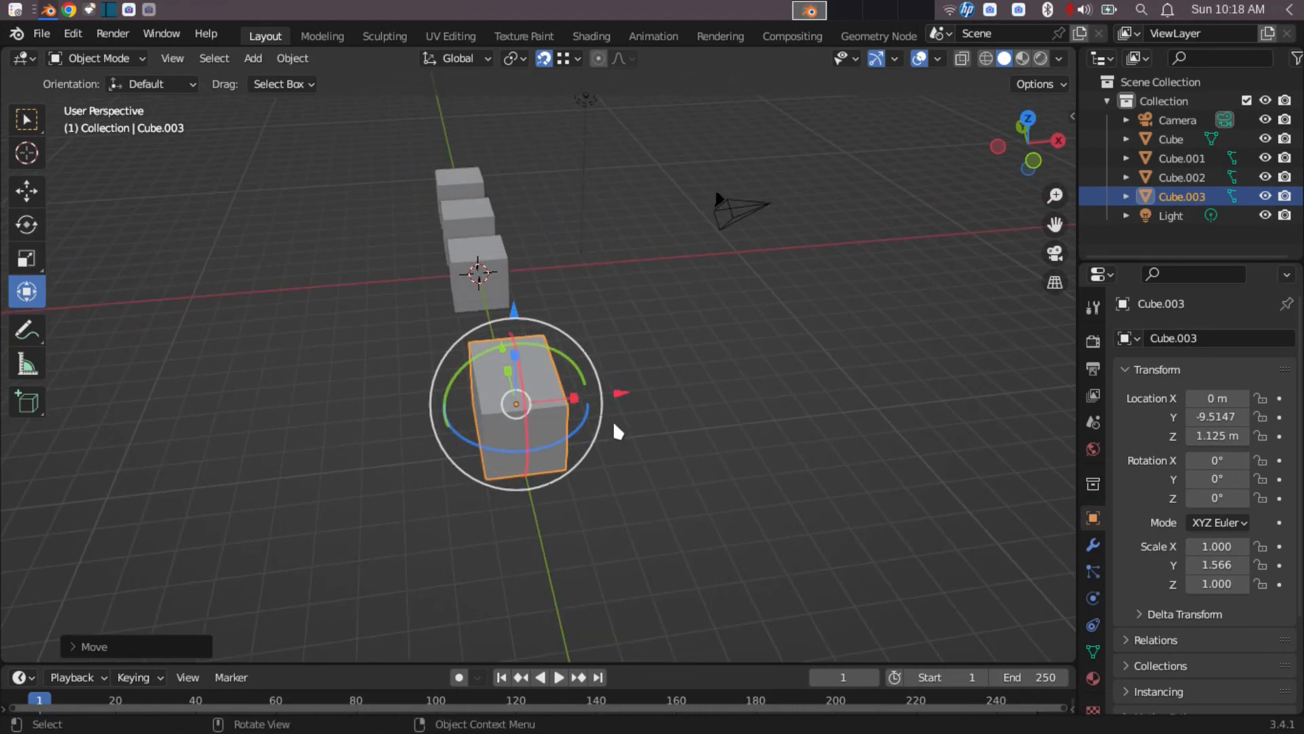
left_click_drag(619, 393, 613, 288)
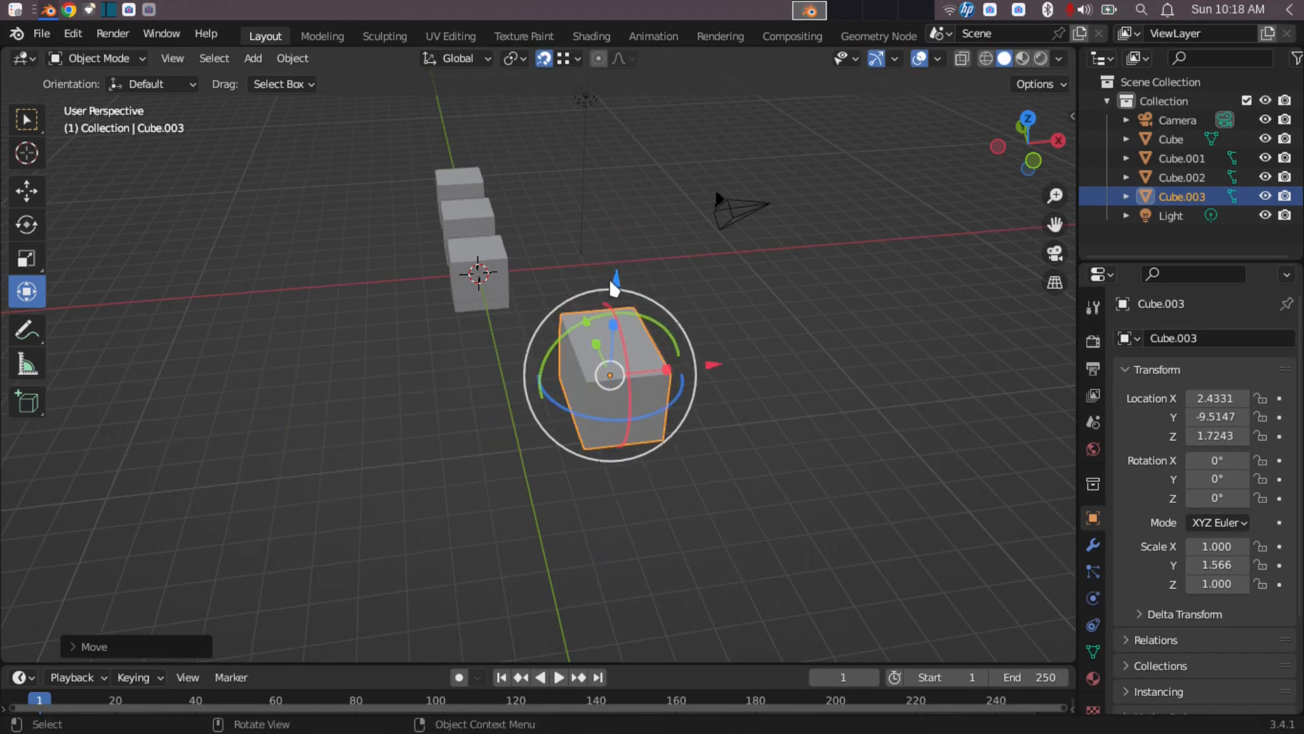
Step: Rotate Cube.003 about 36° around X and resize it to a scale of about 1.393, 1.780, 1.245 with the Transform gizmo
left_click_drag(631, 398, 684, 372)
left_click_drag(614, 323, 727, 443)
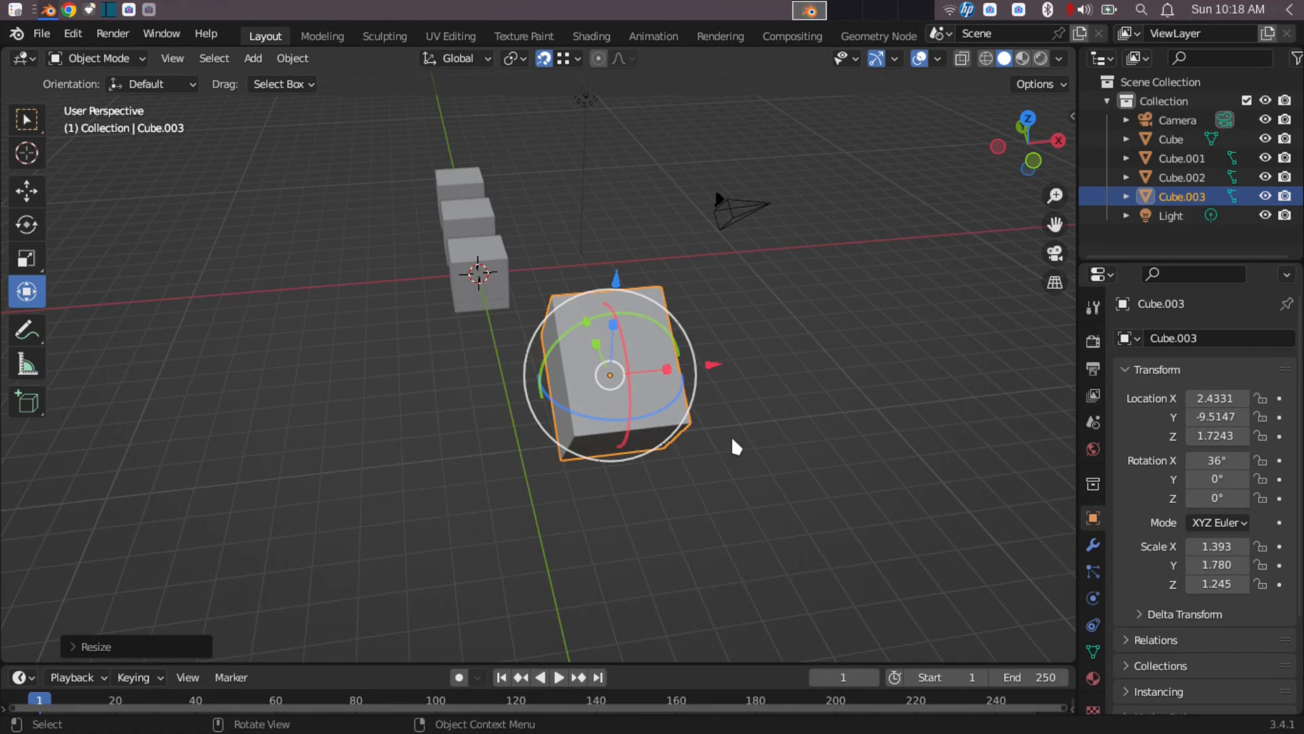
middle_click_drag(762, 451, 819, 323)
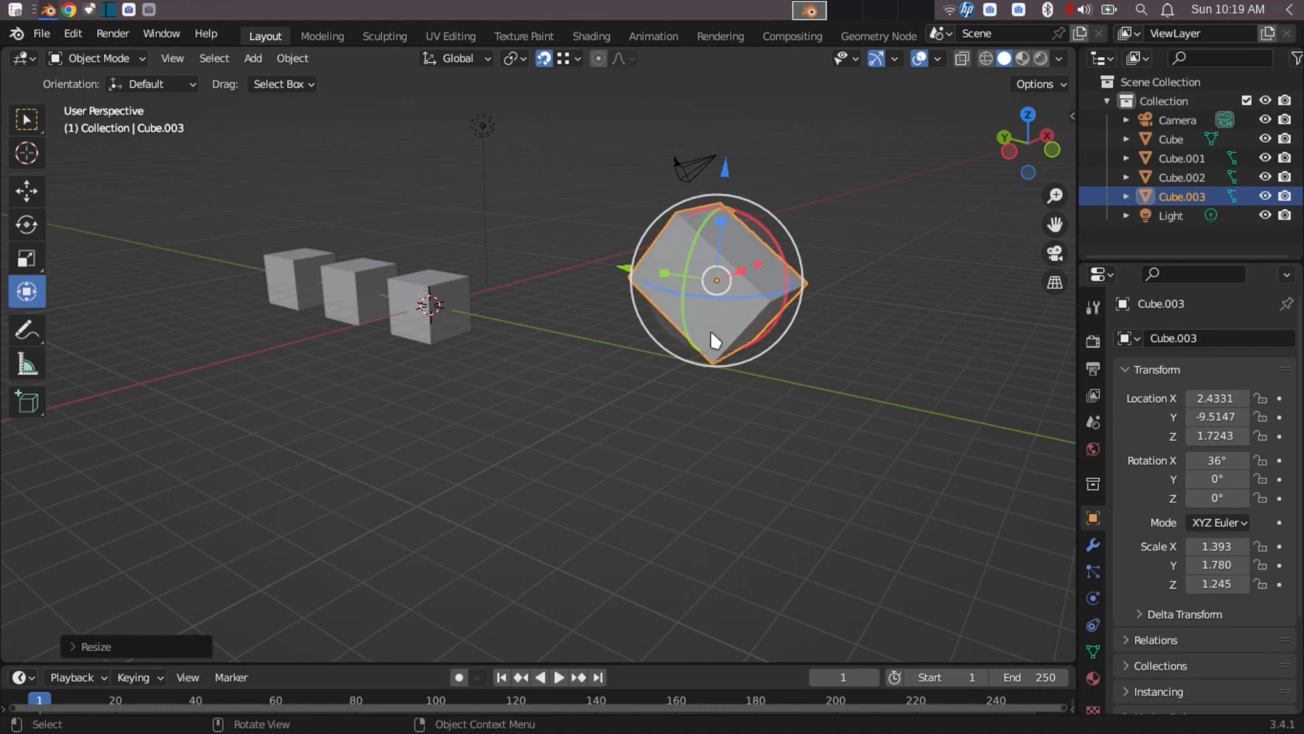
scroll(720, 287, "up", 1)
scroll(720, 286, "down", 1)
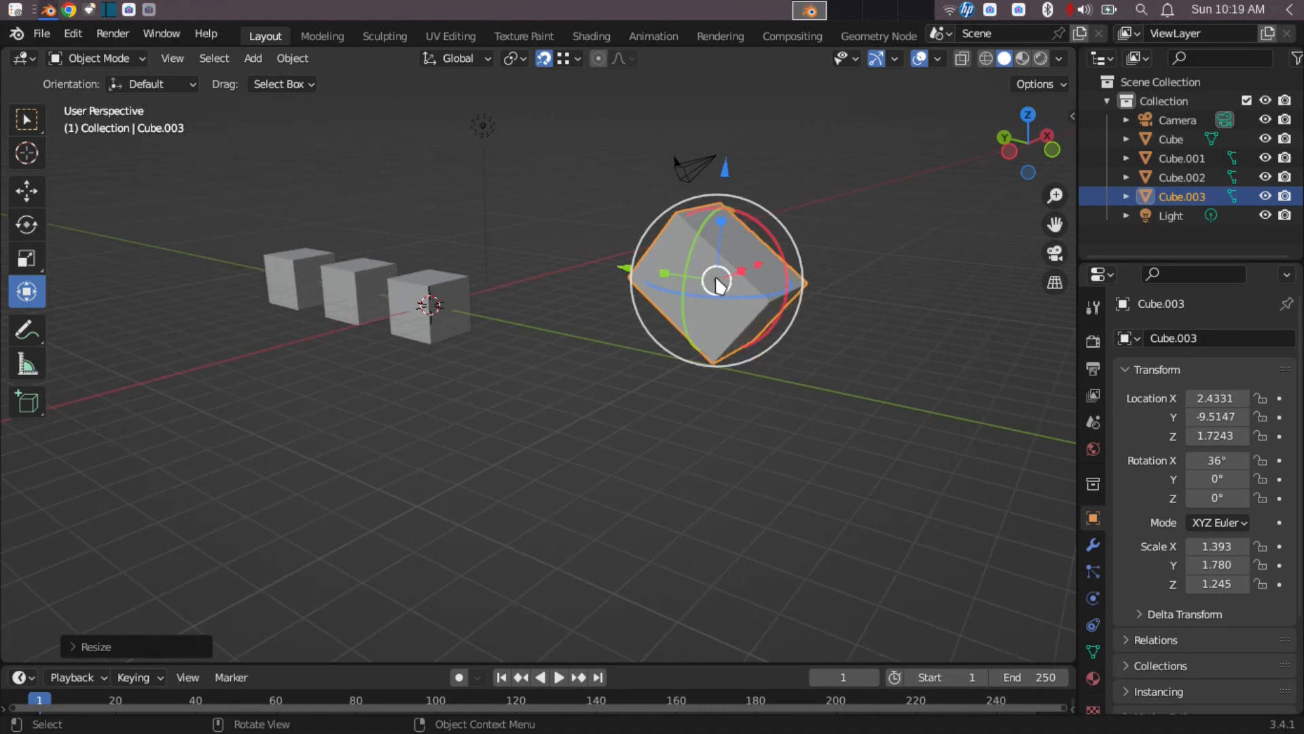
mouse_move(752, 303)
middle_mouse_down()
mouse_move(666, 321)
mouse_move(577, 255)
mouse_move(572, 291)
mouse_move(768, 318)
mouse_move(770, 299)
middle_mouse_up()
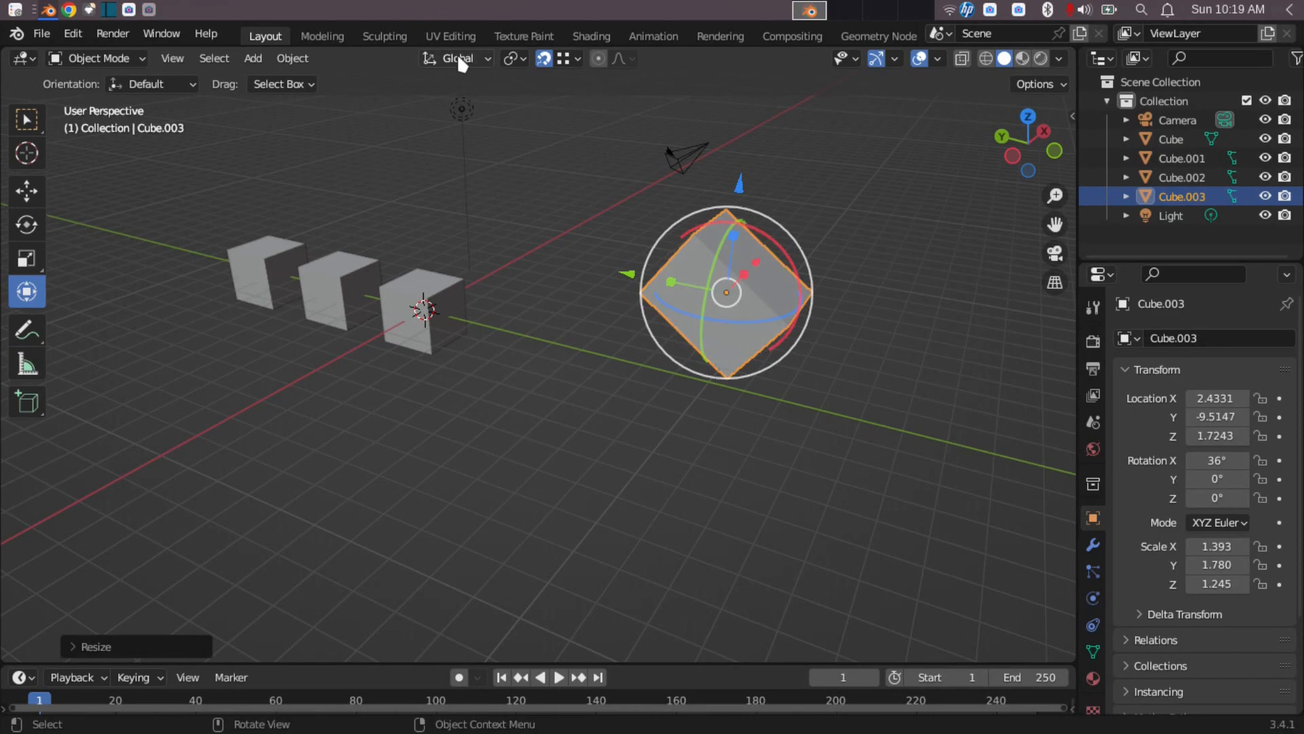
middle_click_drag(792, 362, 706, 414)
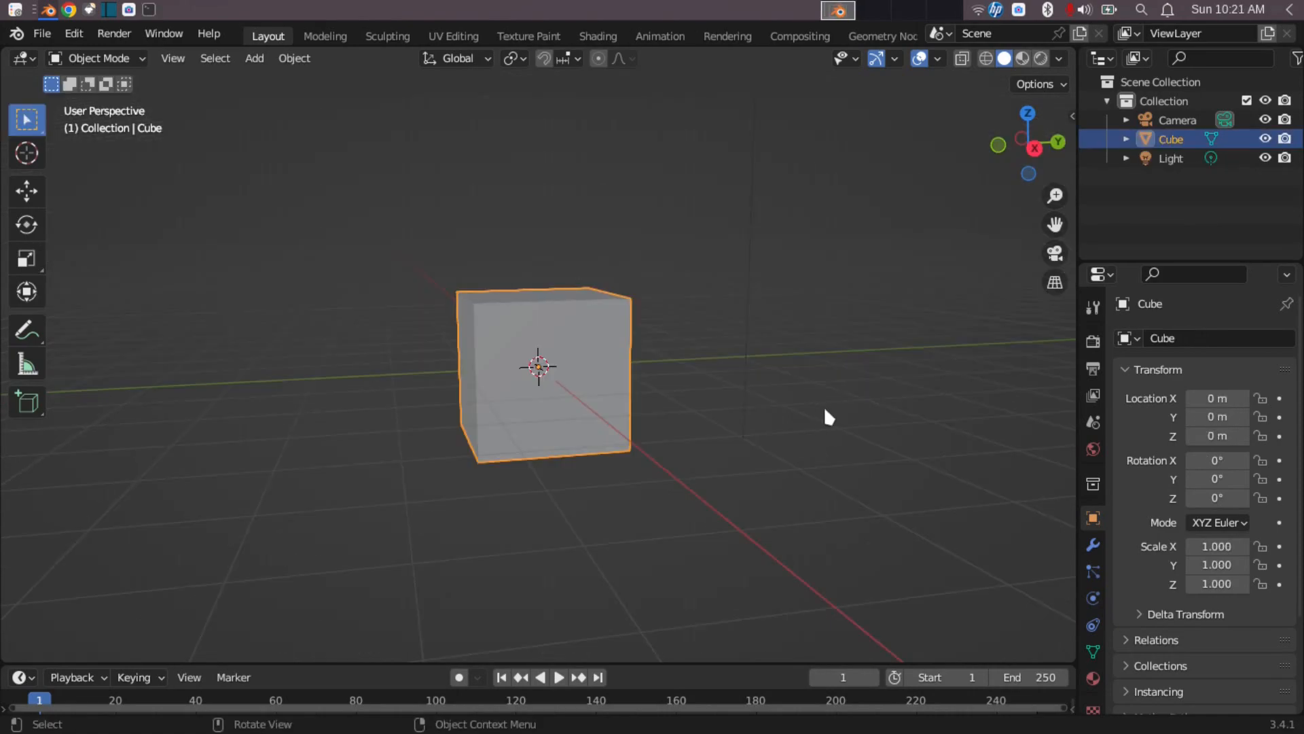
middle_click_drag(778, 503, 807, 506)
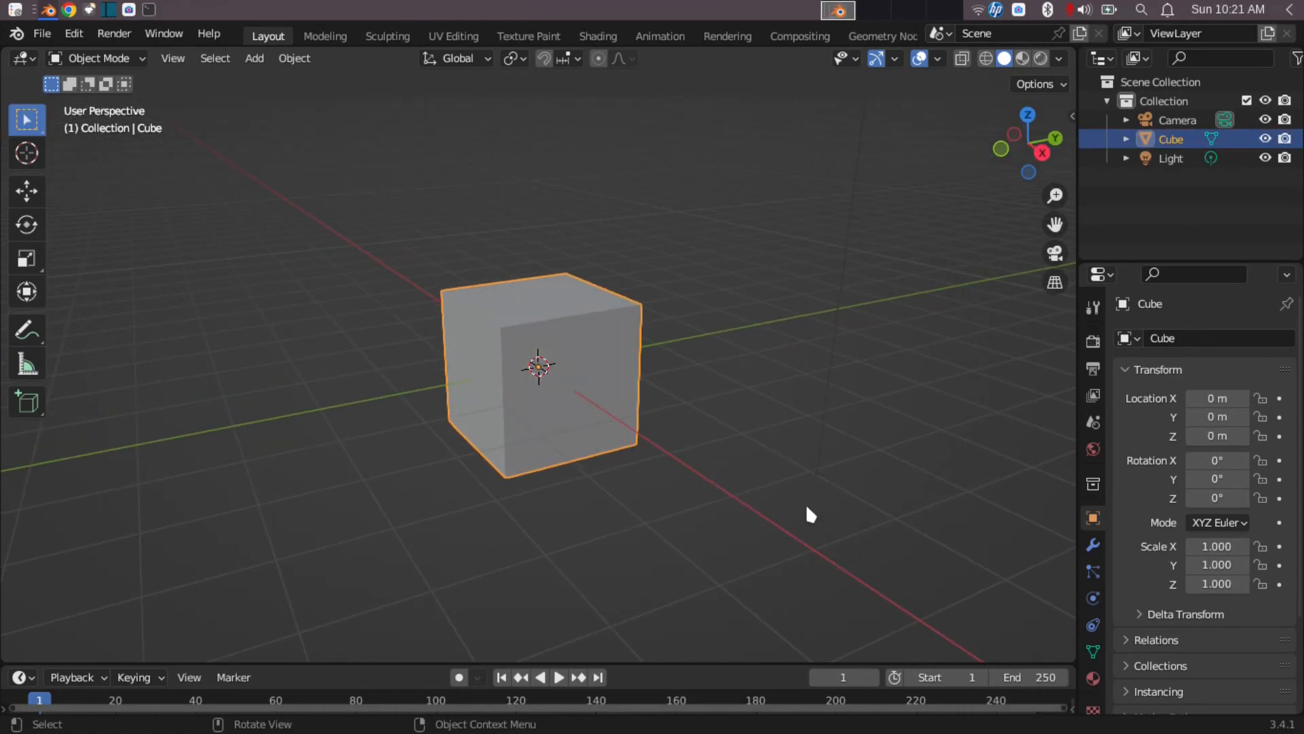
left_click(449, 59)
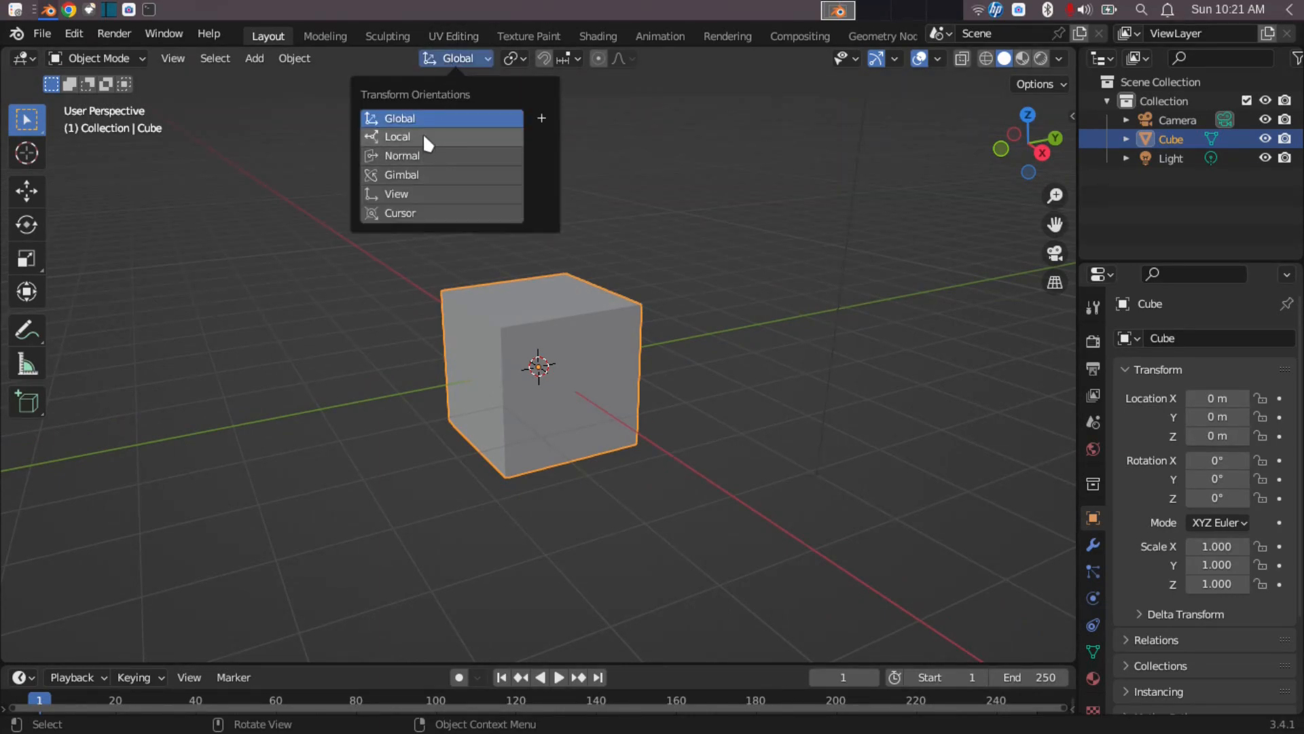
left_click(468, 59)
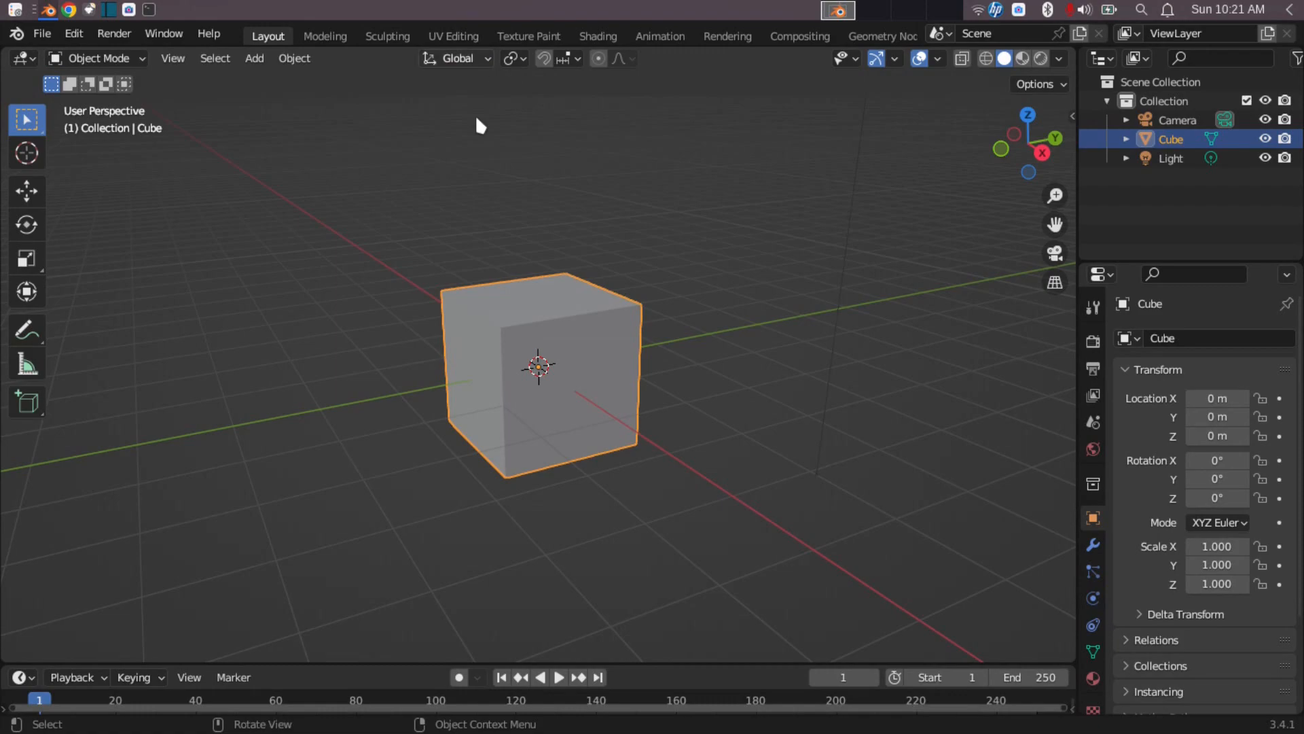
Step: Switch to the Move tool and move the cube in the YZ plane to about Y 5.11 m and Z 2.16 m
scroll(726, 370, "down", 3)
scroll(725, 364, "up", 2)
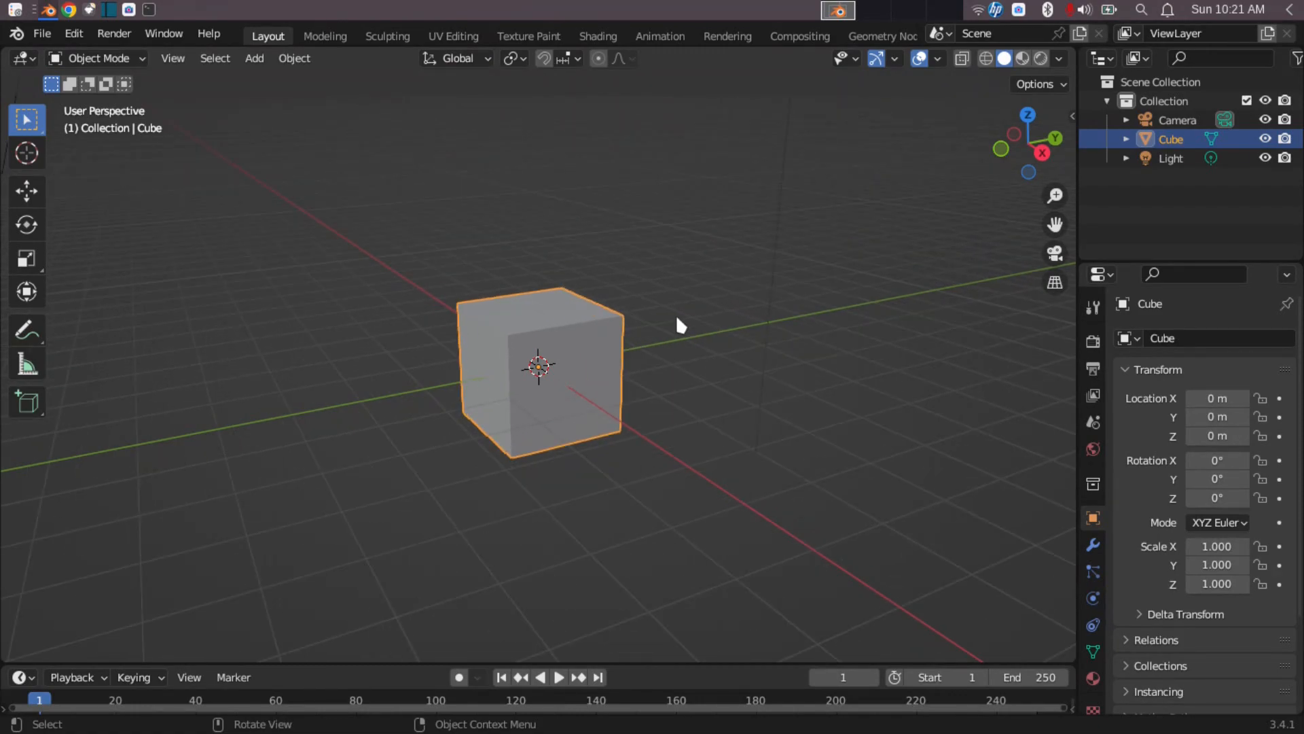
scroll(607, 374, "up", 1)
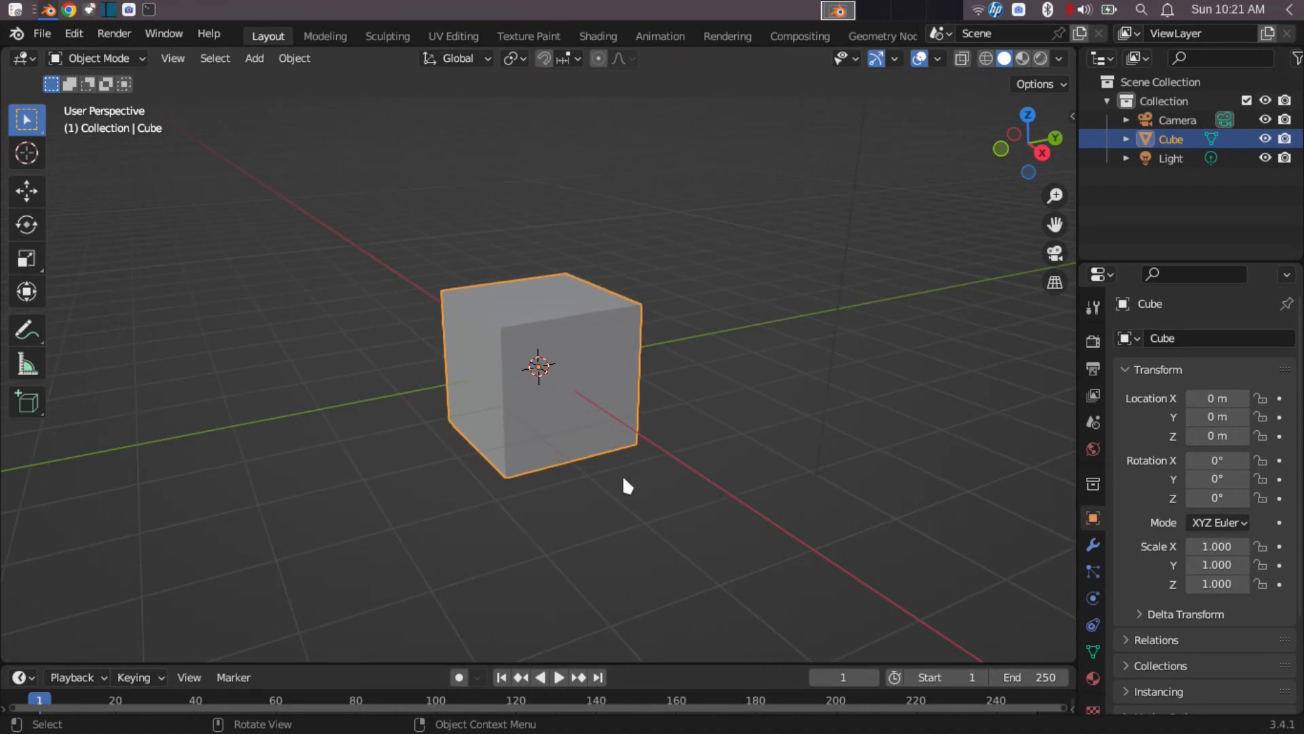
scroll(623, 475, "down", 3)
middle_click_drag(625, 451, 602, 514)
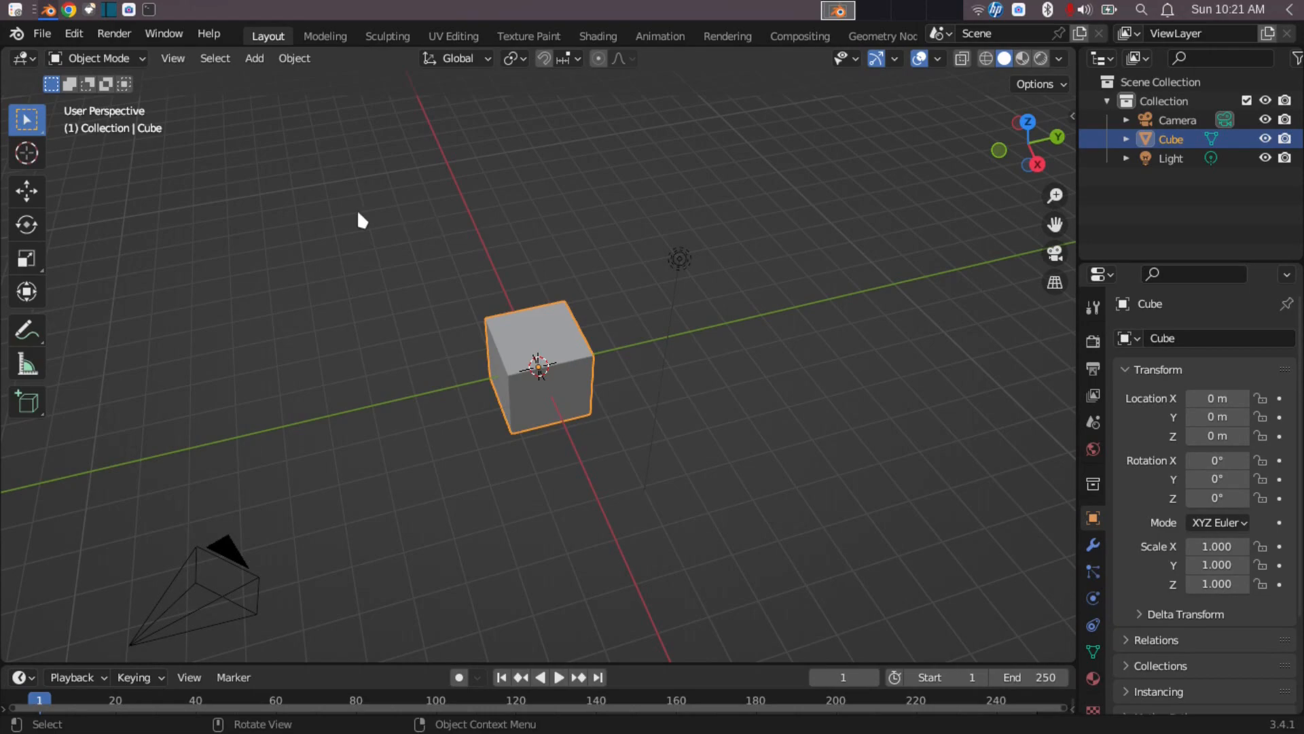
left_click(27, 185)
left_click_drag(610, 349, 754, 184)
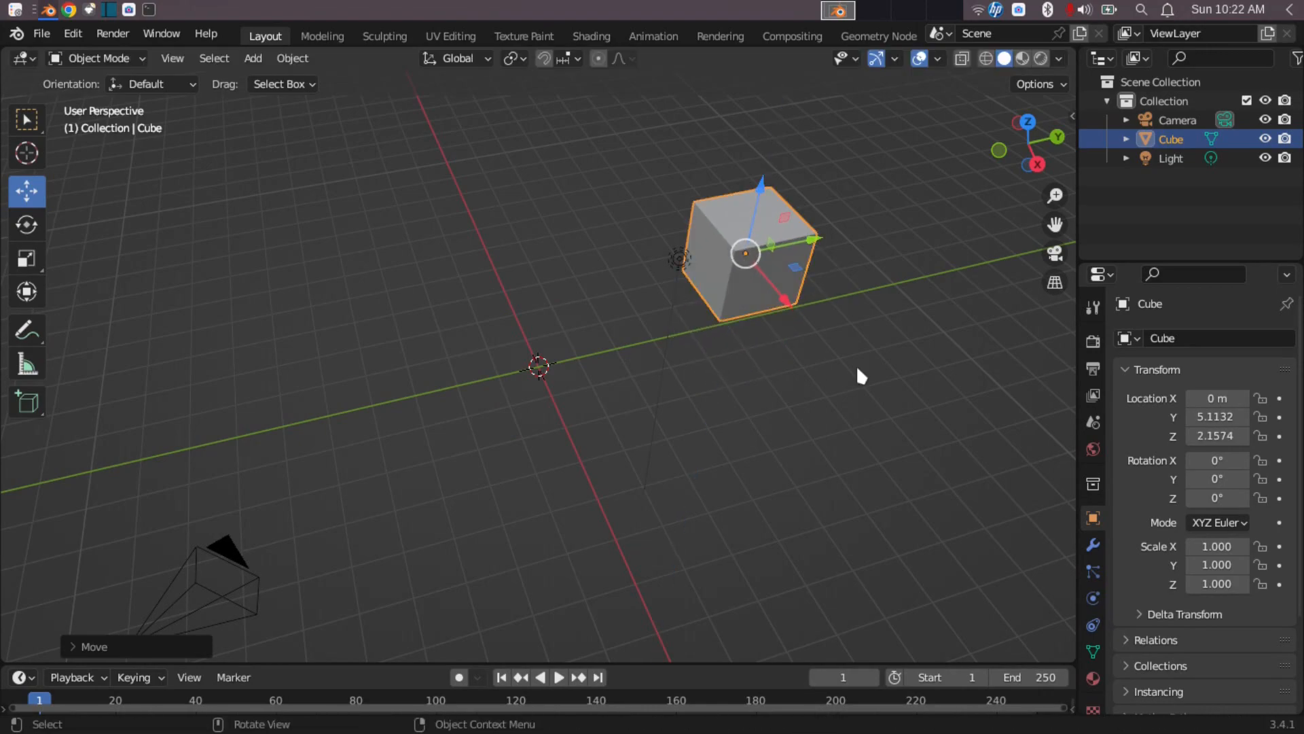
Step: Choose Median Point as the transform pivot point and switch it to 3D Cursor
middle_click_drag(833, 398, 777, 333)
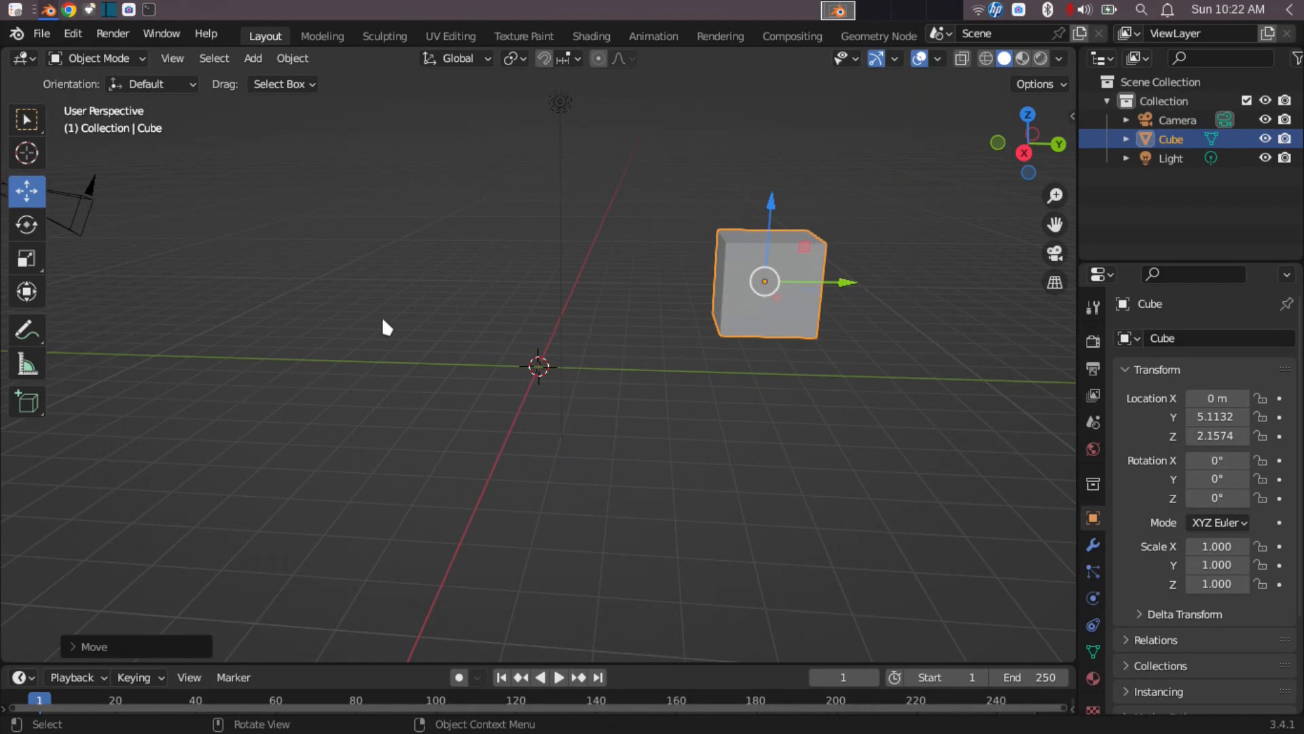
left_click(472, 61)
left_click(470, 55)
scroll(540, 369, "up", 2)
scroll(582, 383, "down", 2)
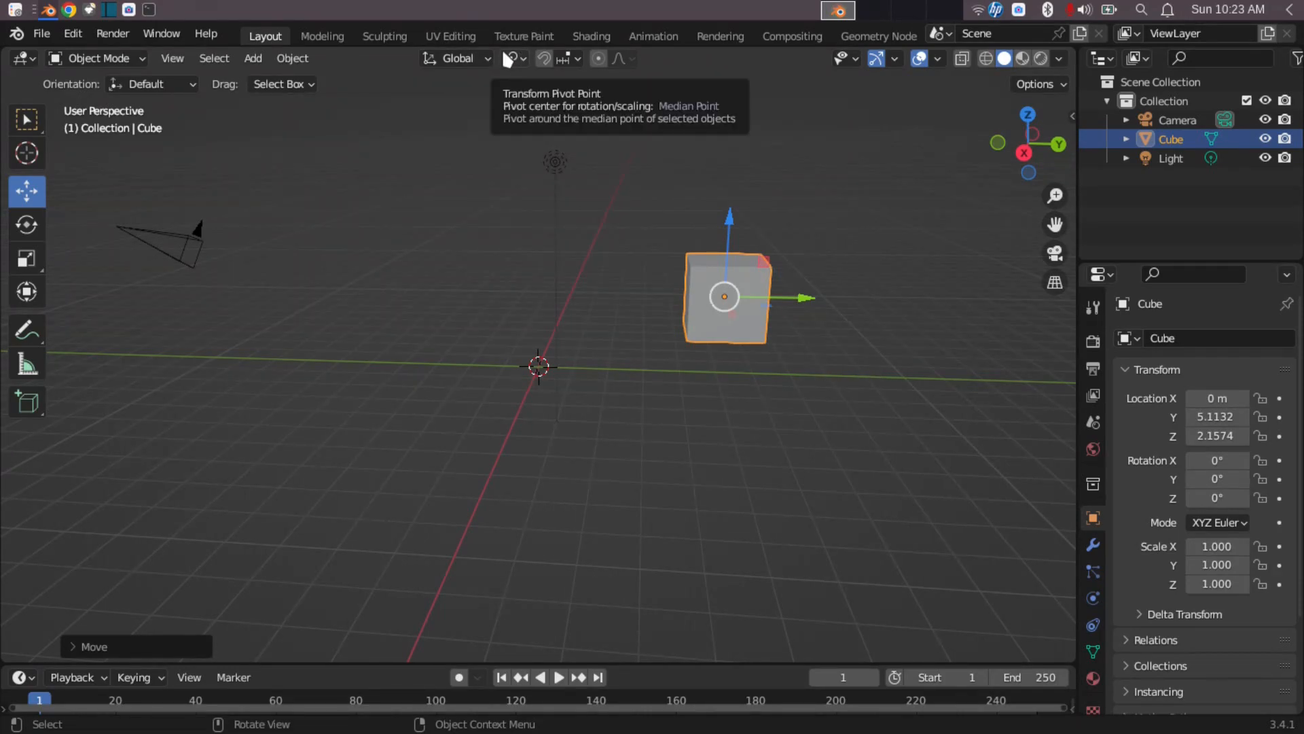
left_click(474, 60)
left_click(518, 57)
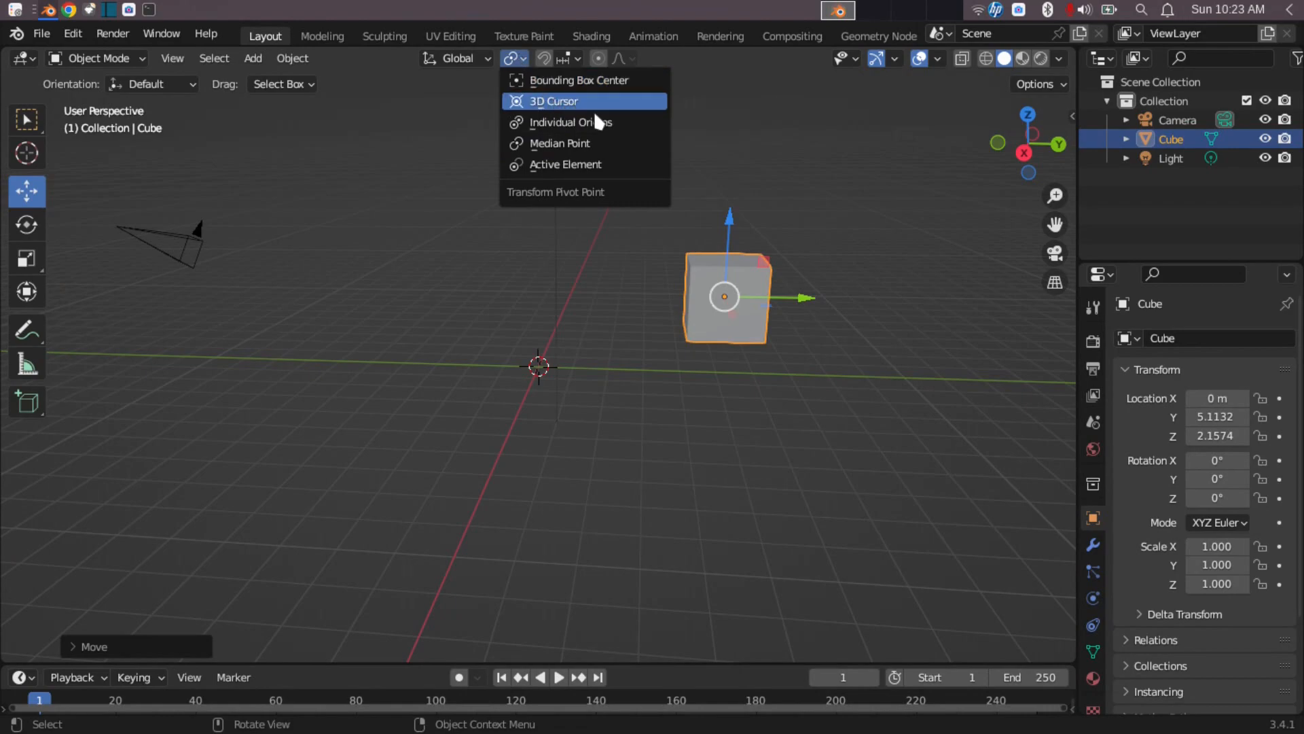
left_click(561, 144)
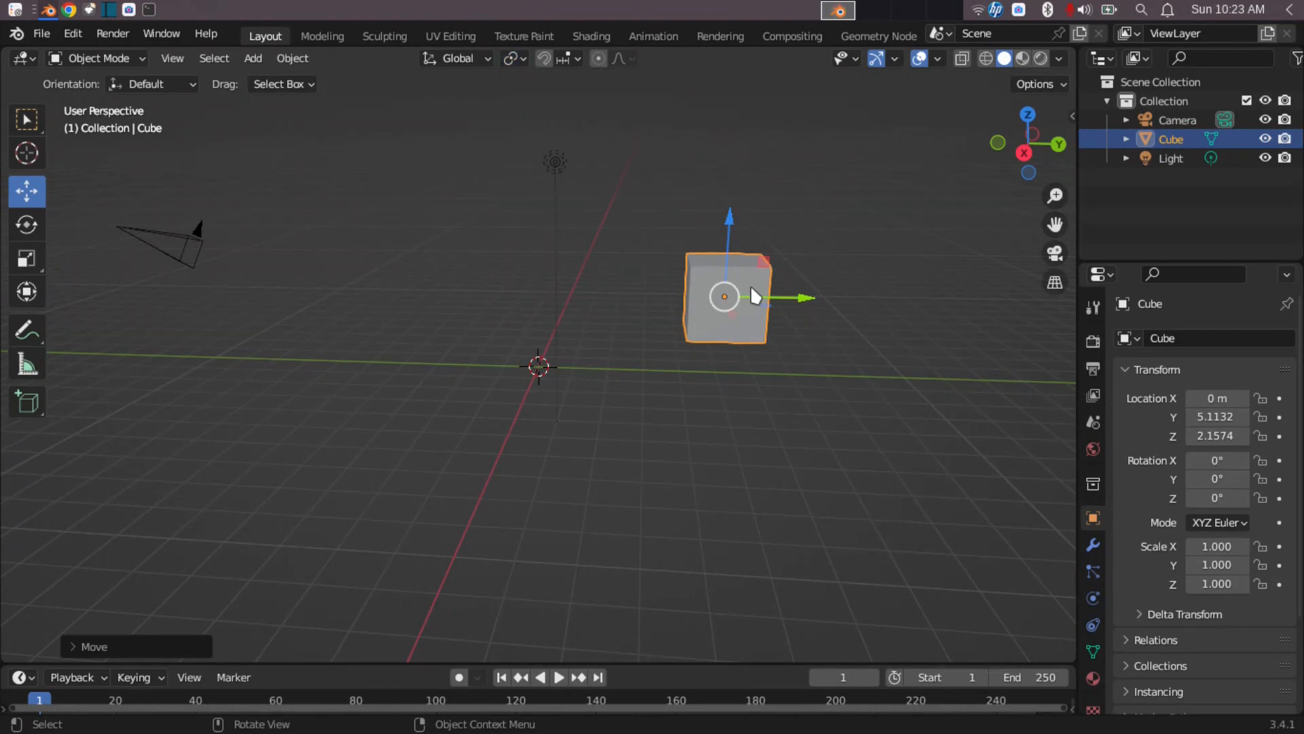
left_click(516, 60)
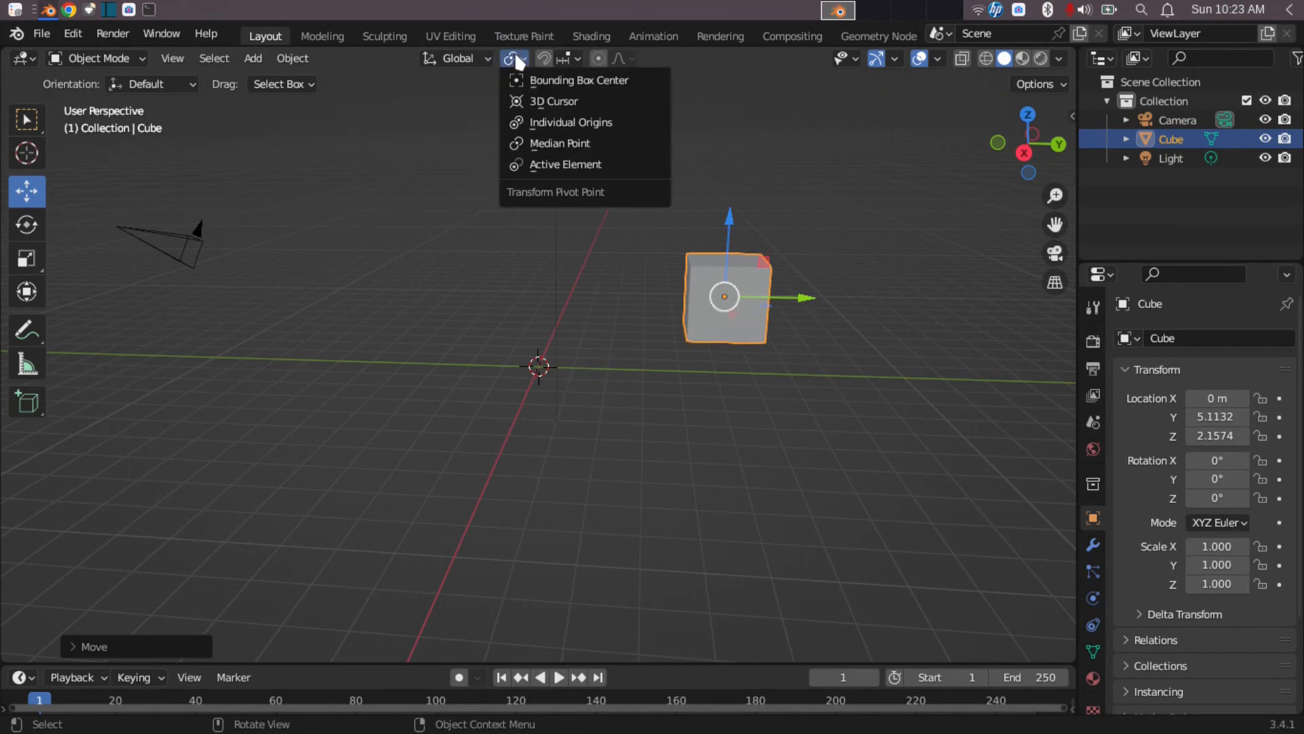
left_click(531, 101)
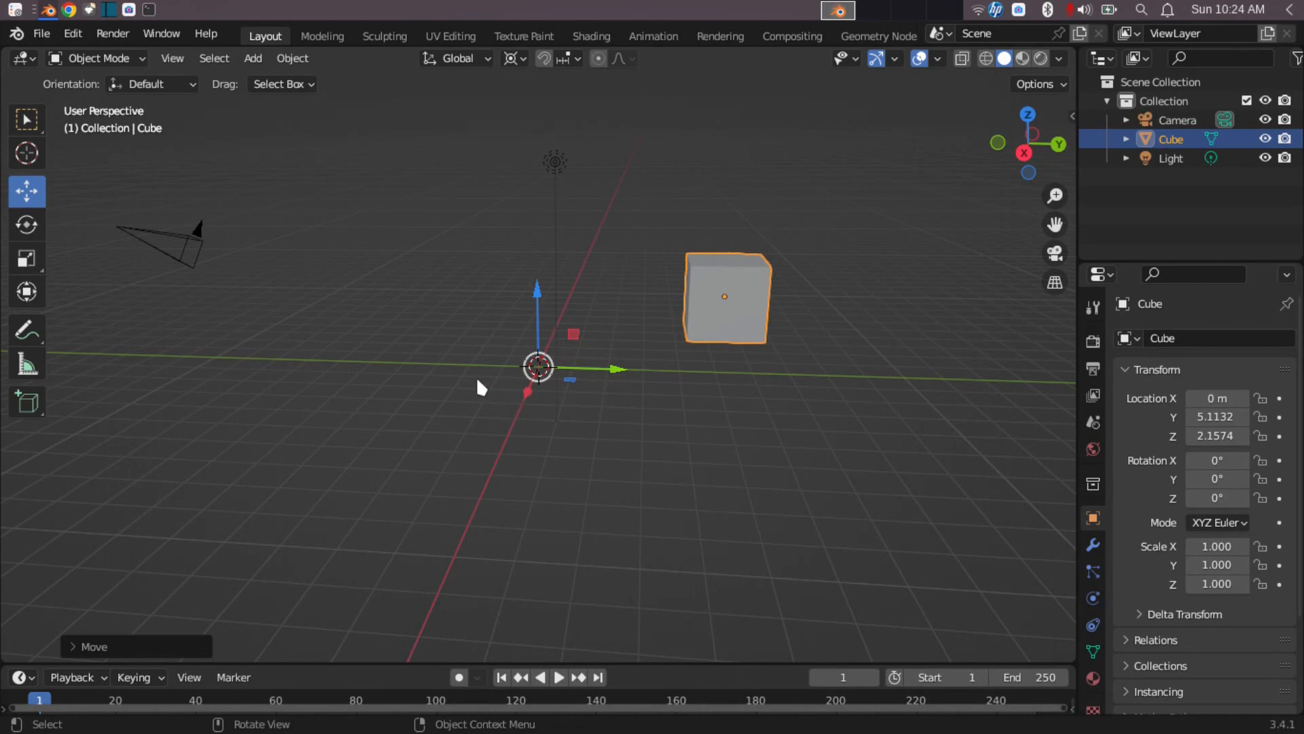
Step: Try rotating the cube around the 3D cursor freely and along the global X, Y and Z axes
key("r")
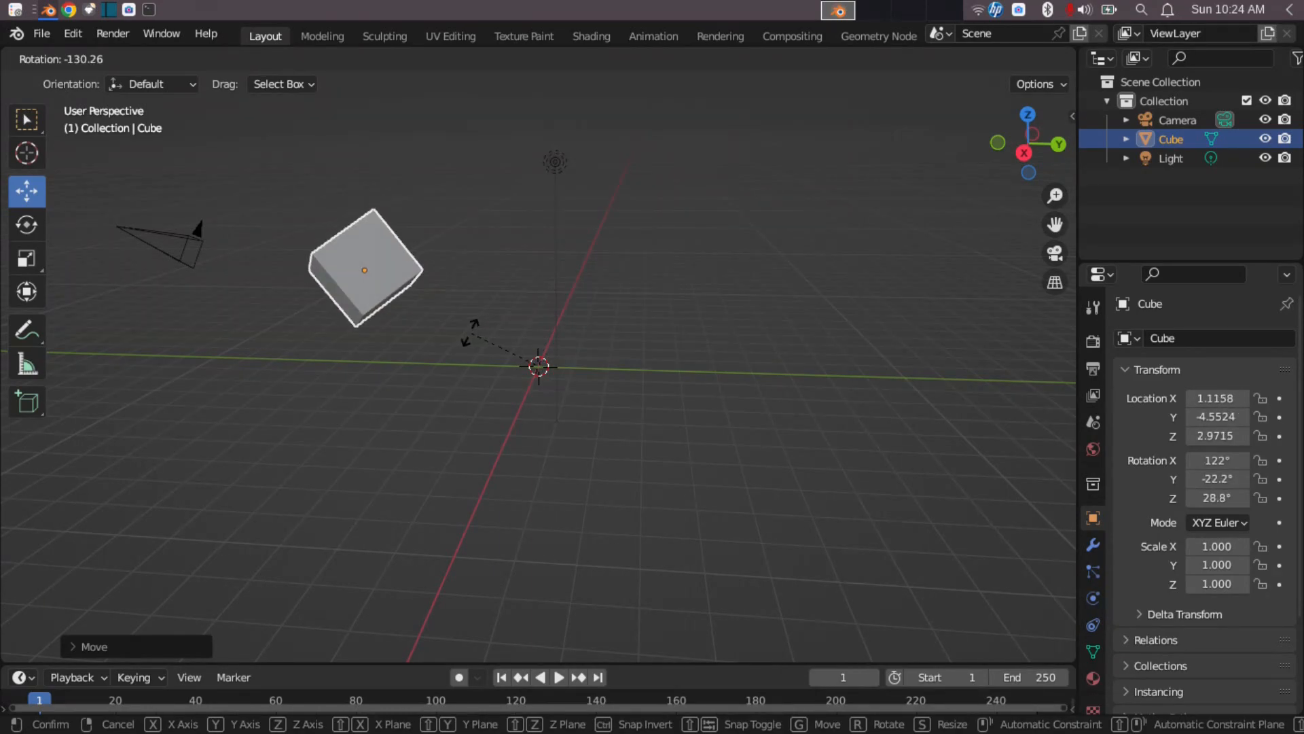
key("x")
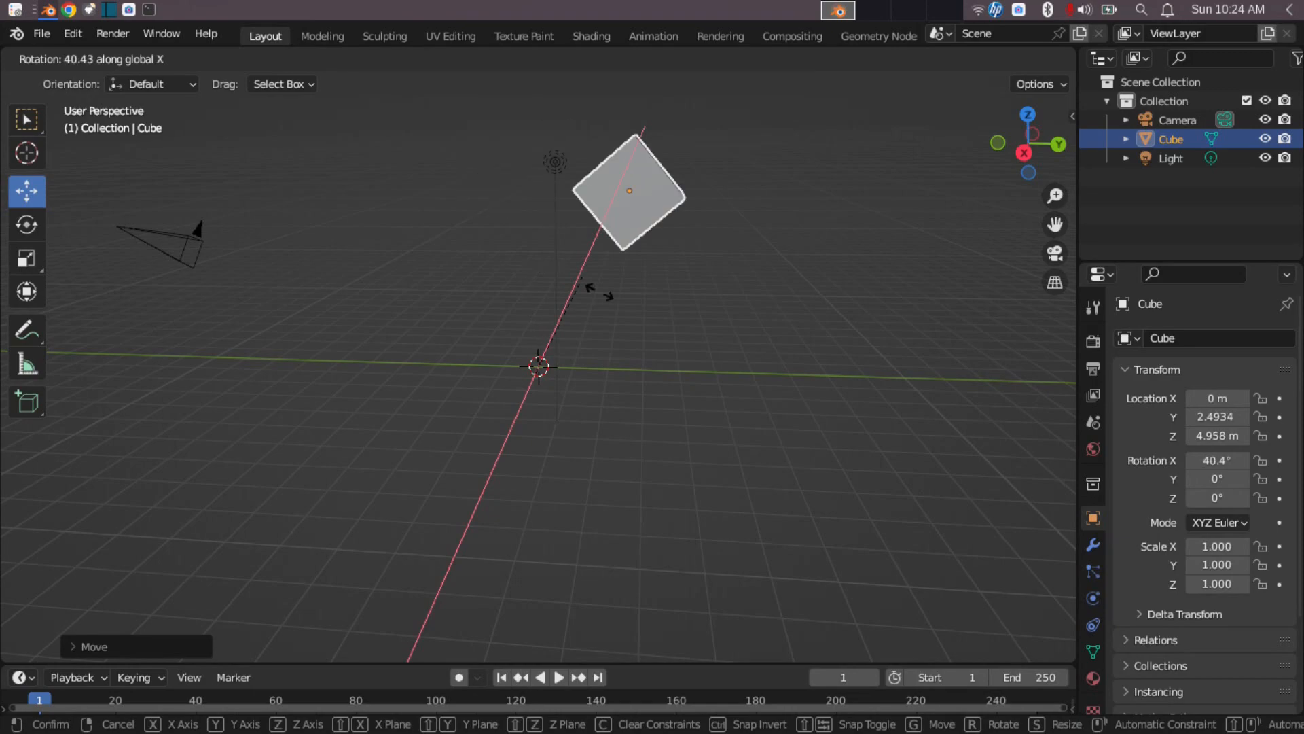
key("y")
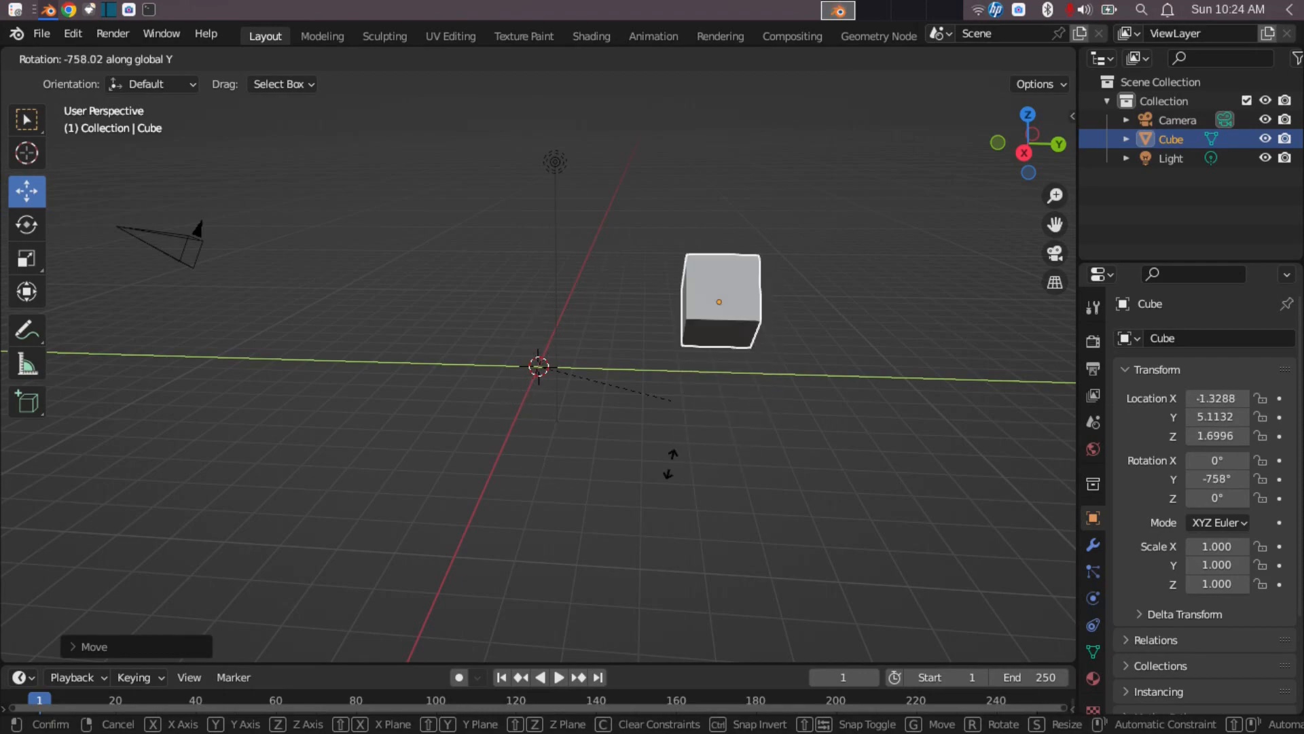
key("z")
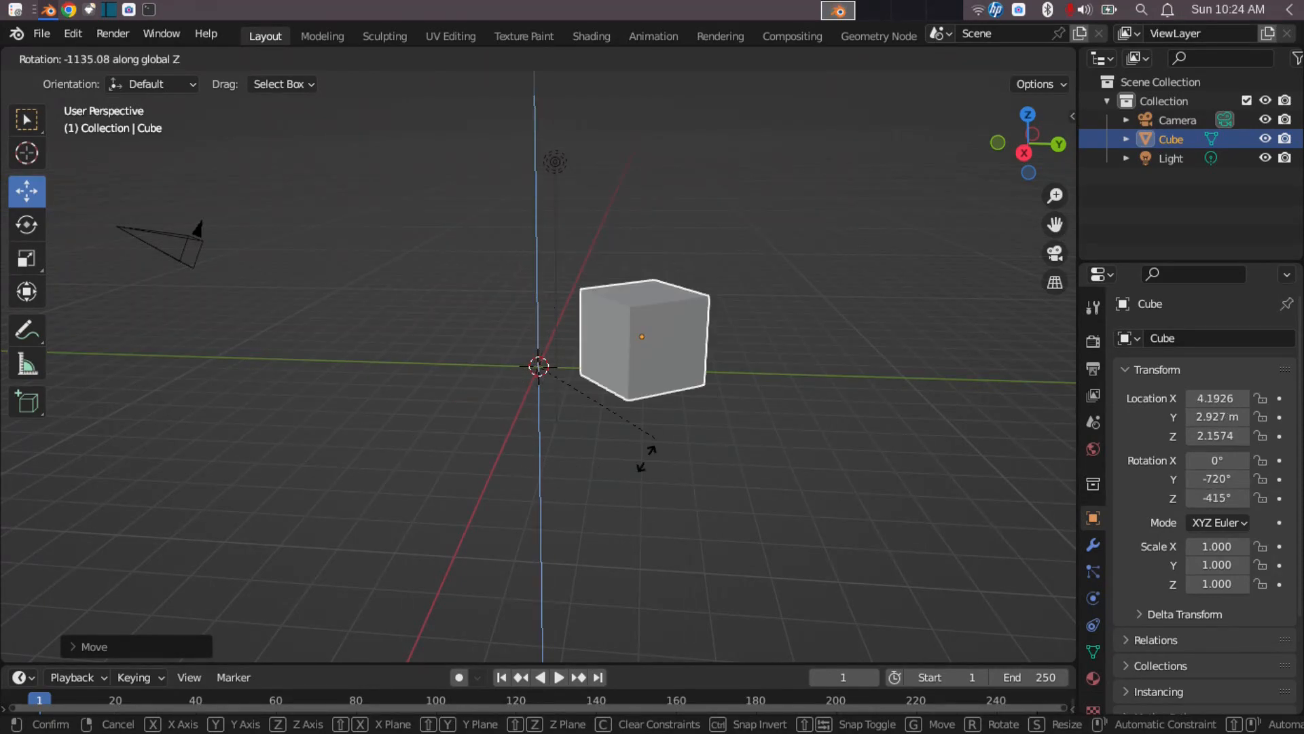
right_click(530, 417)
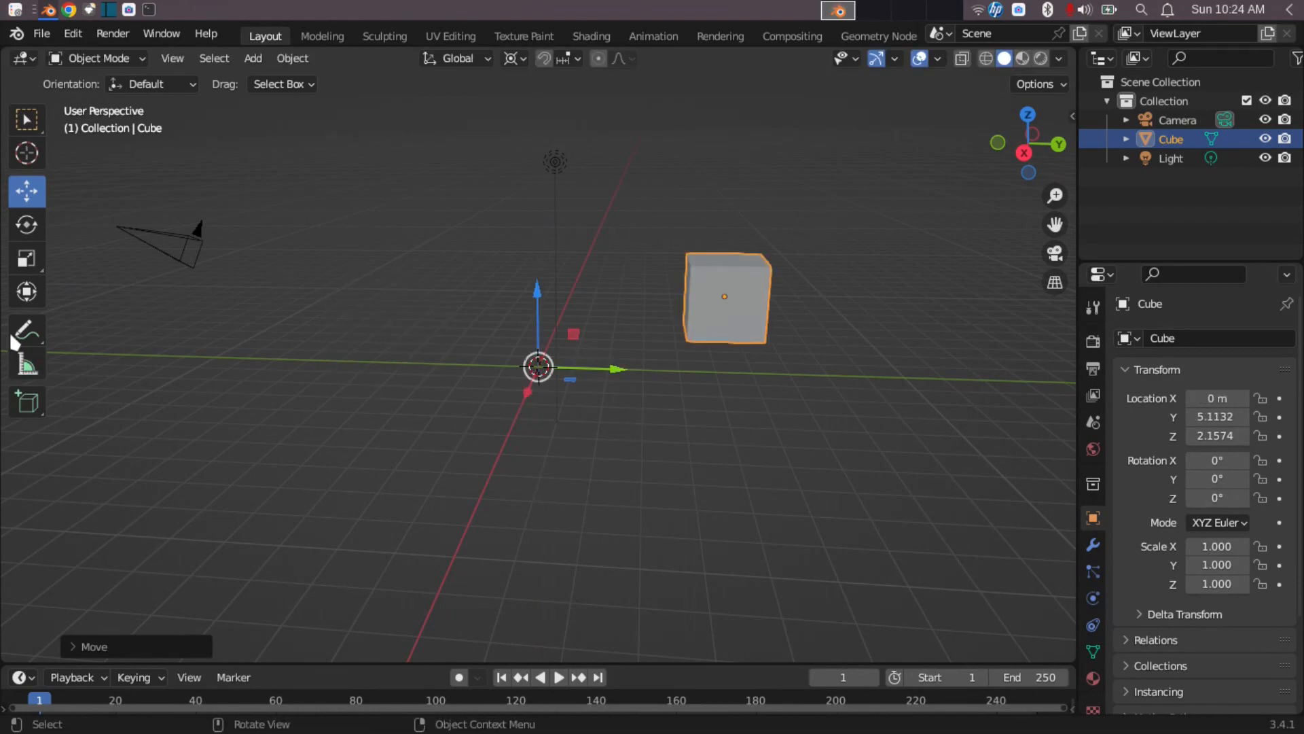
Step: Switch to the Scale tool and try scaling the cube from the 3D cursor uniformly and along X, Y and Z
left_click(28, 258)
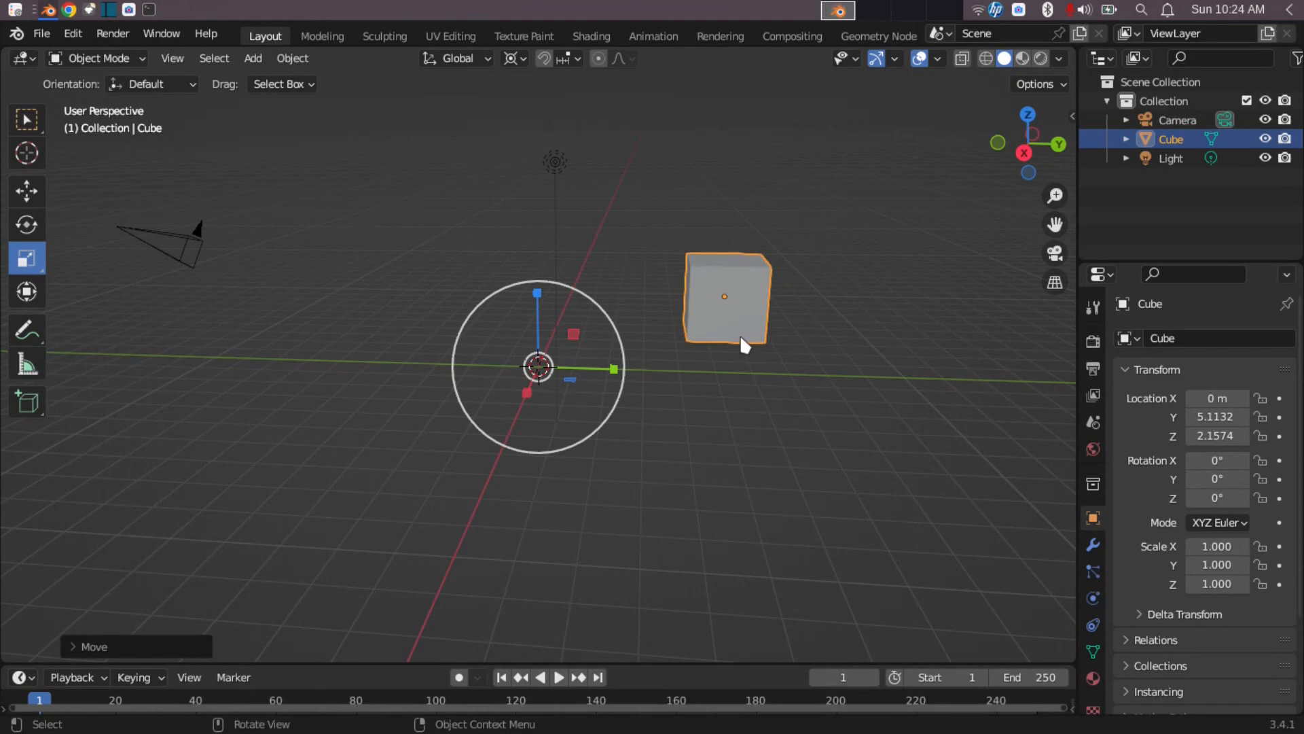
key("s")
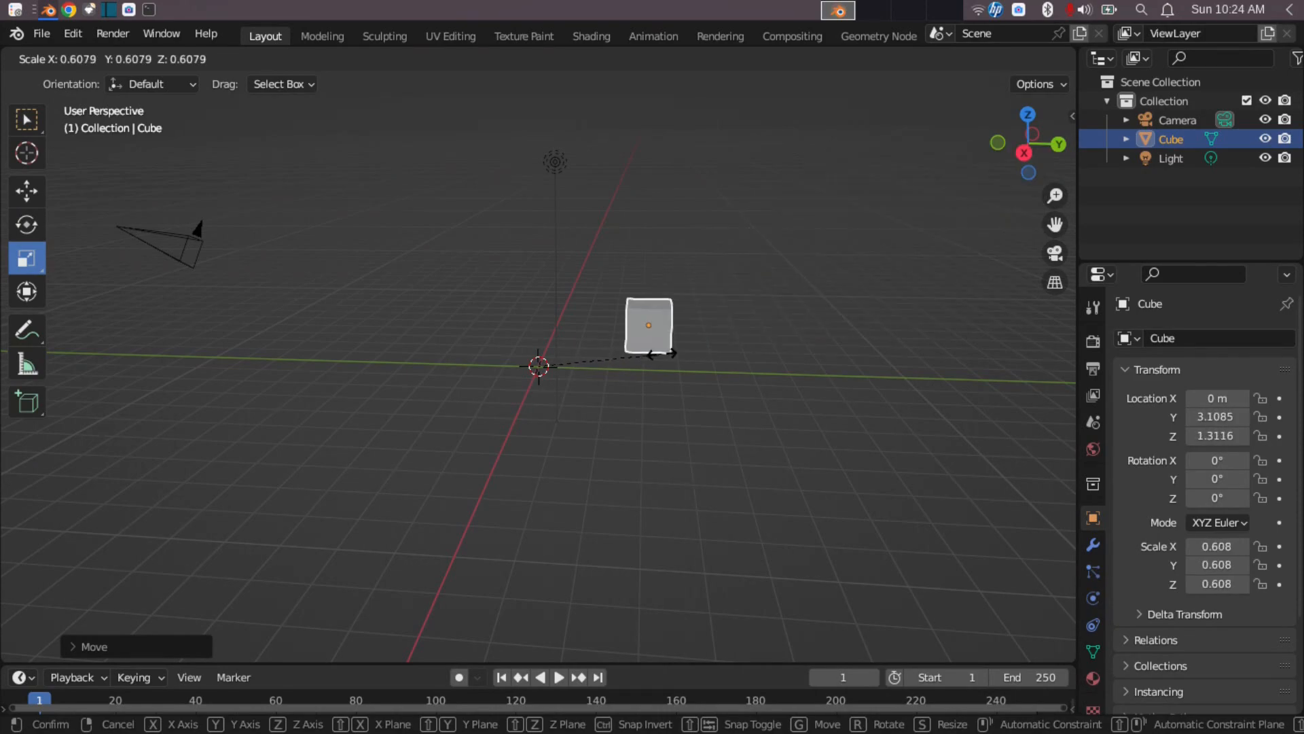
key("x")
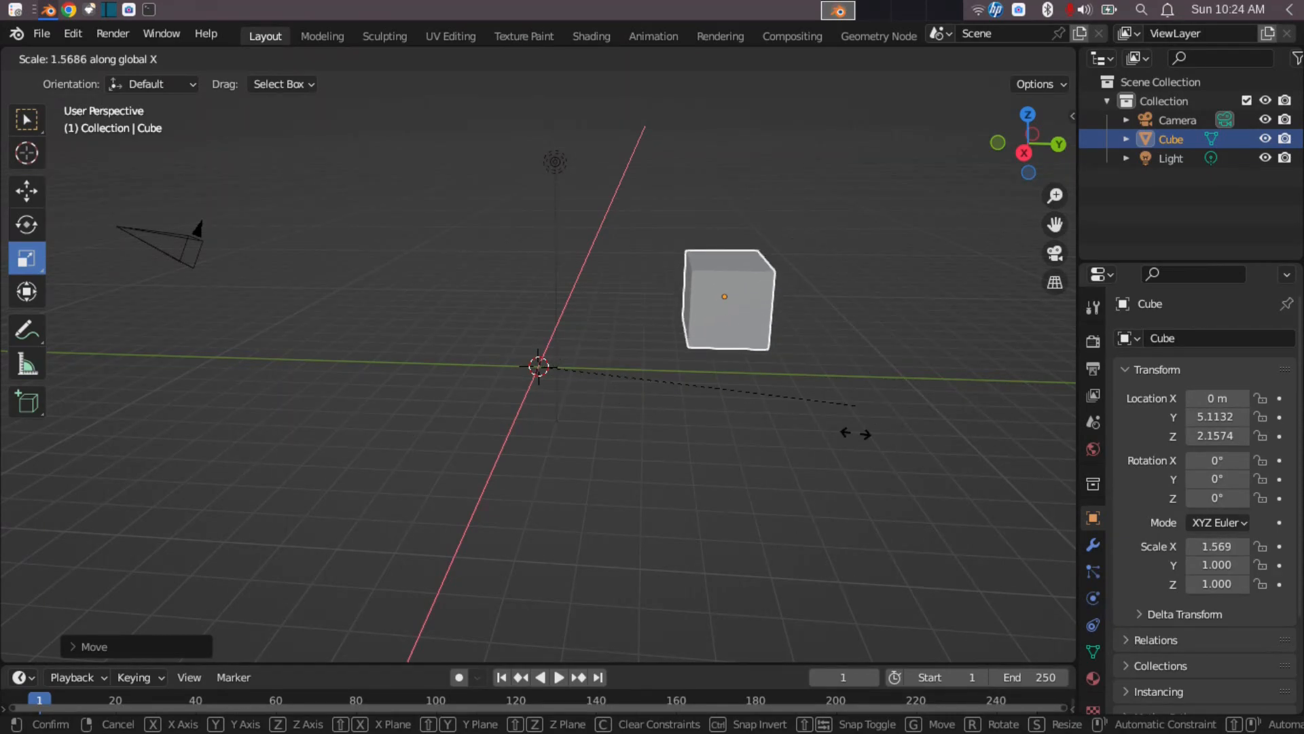
key("y")
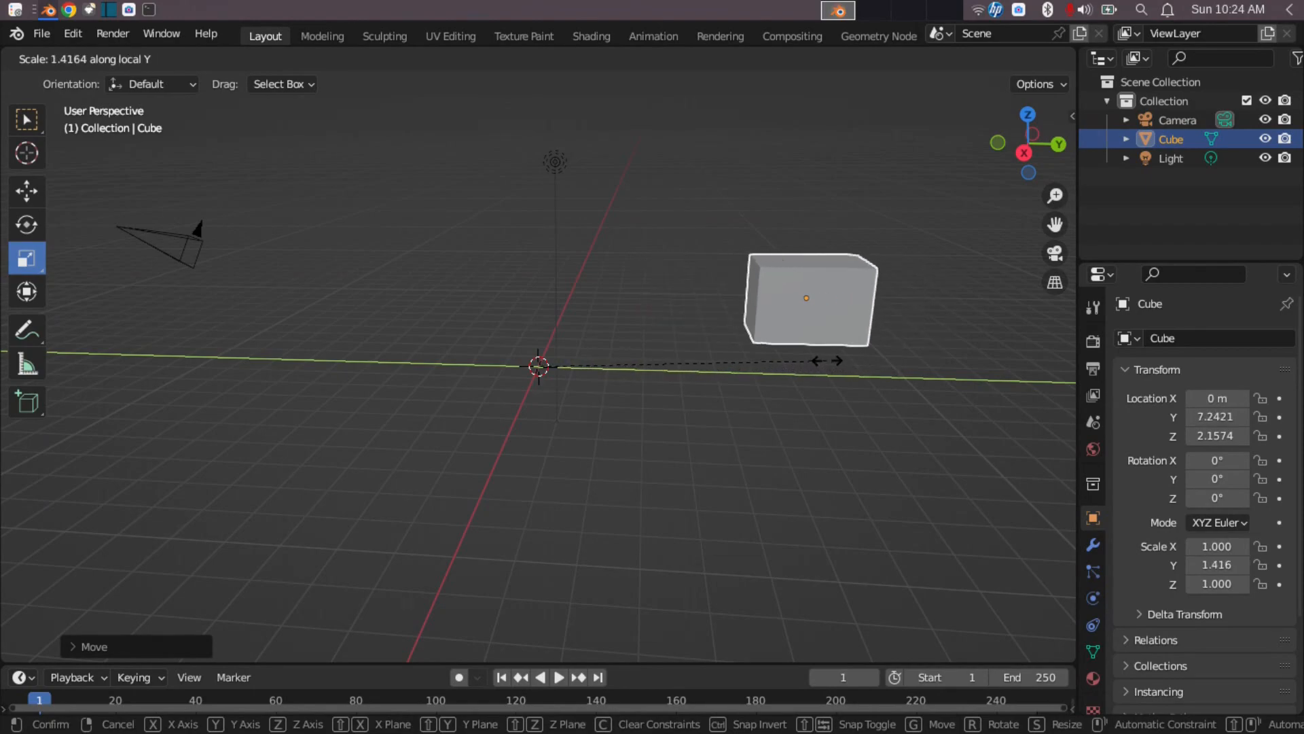
key("z")
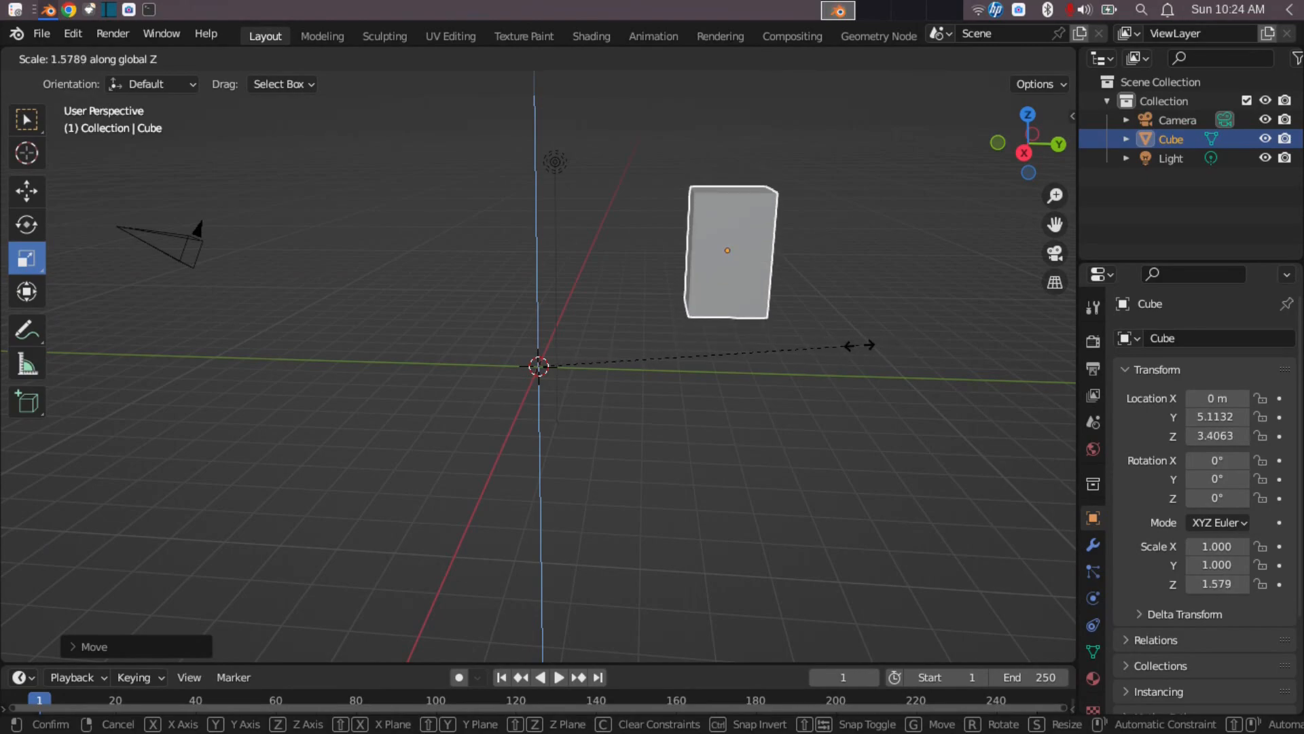
key("Escape")
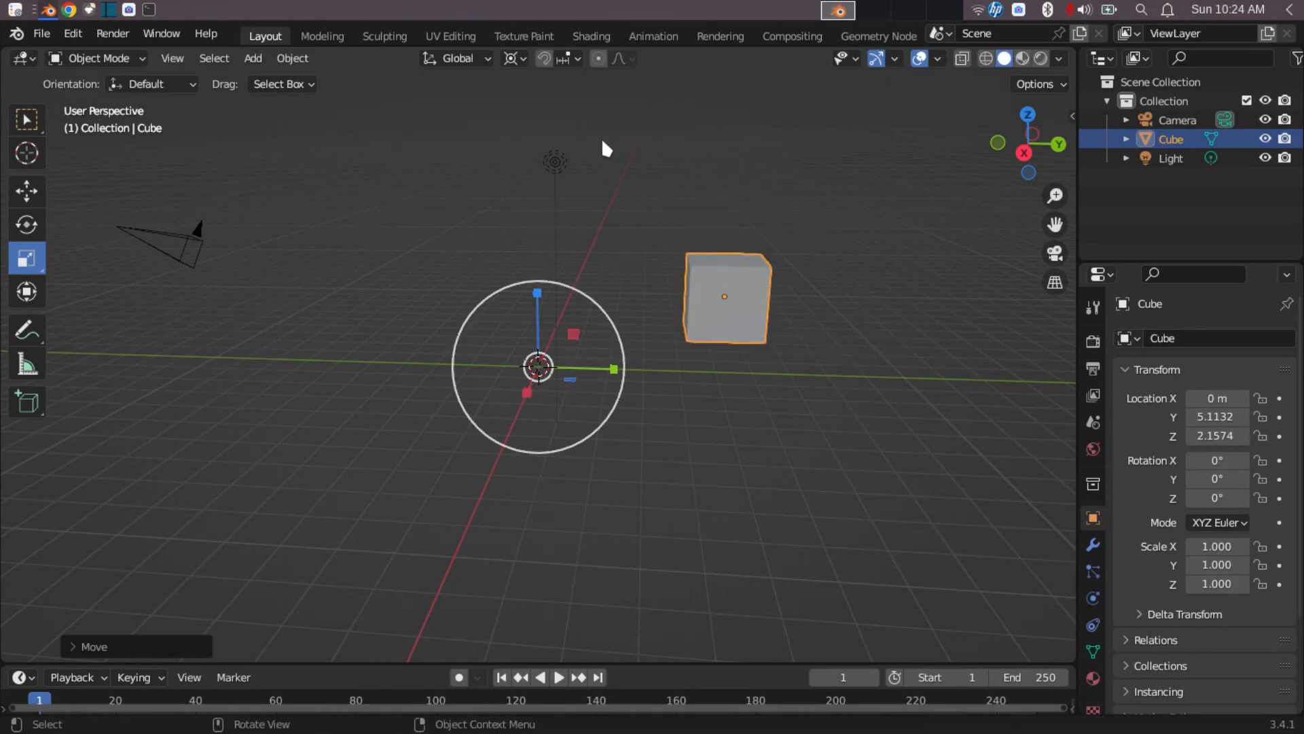
Step: Set the transform pivot point to Median Point and try scaling the cube along the Z, Y and X axes
left_click(522, 57)
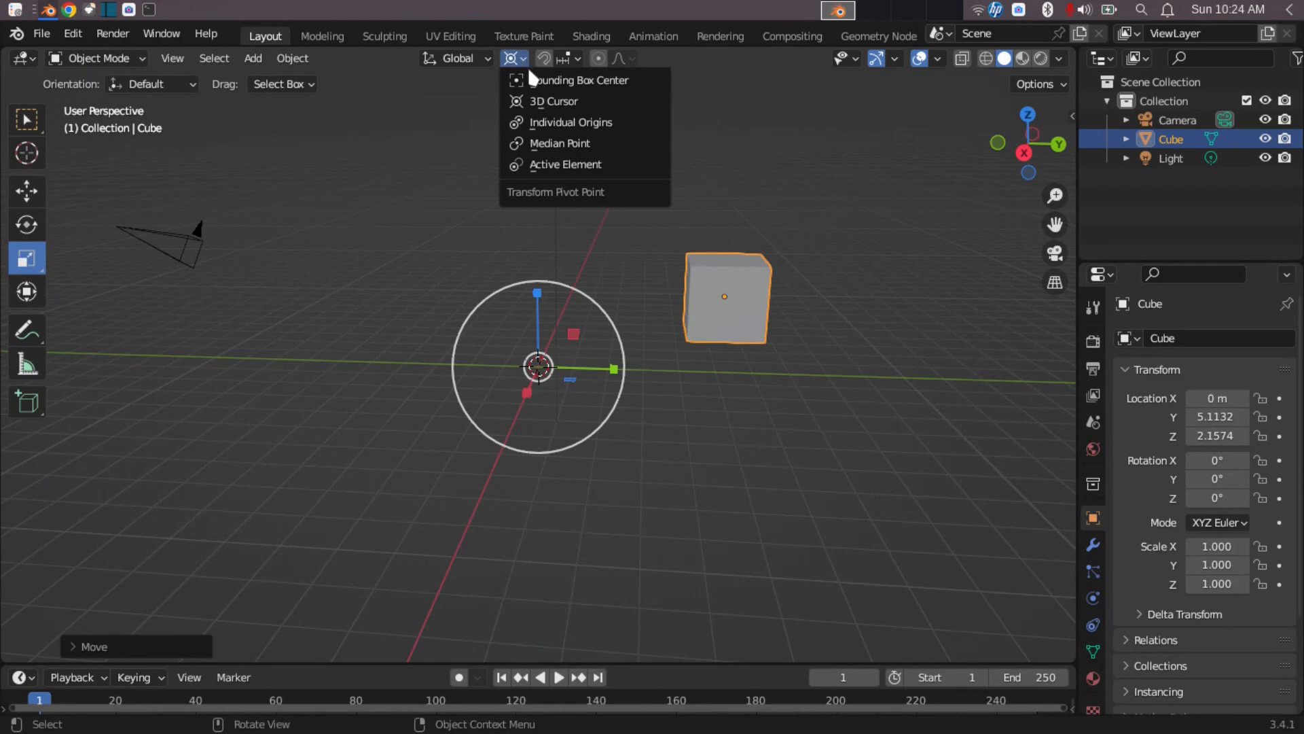
left_click(569, 144)
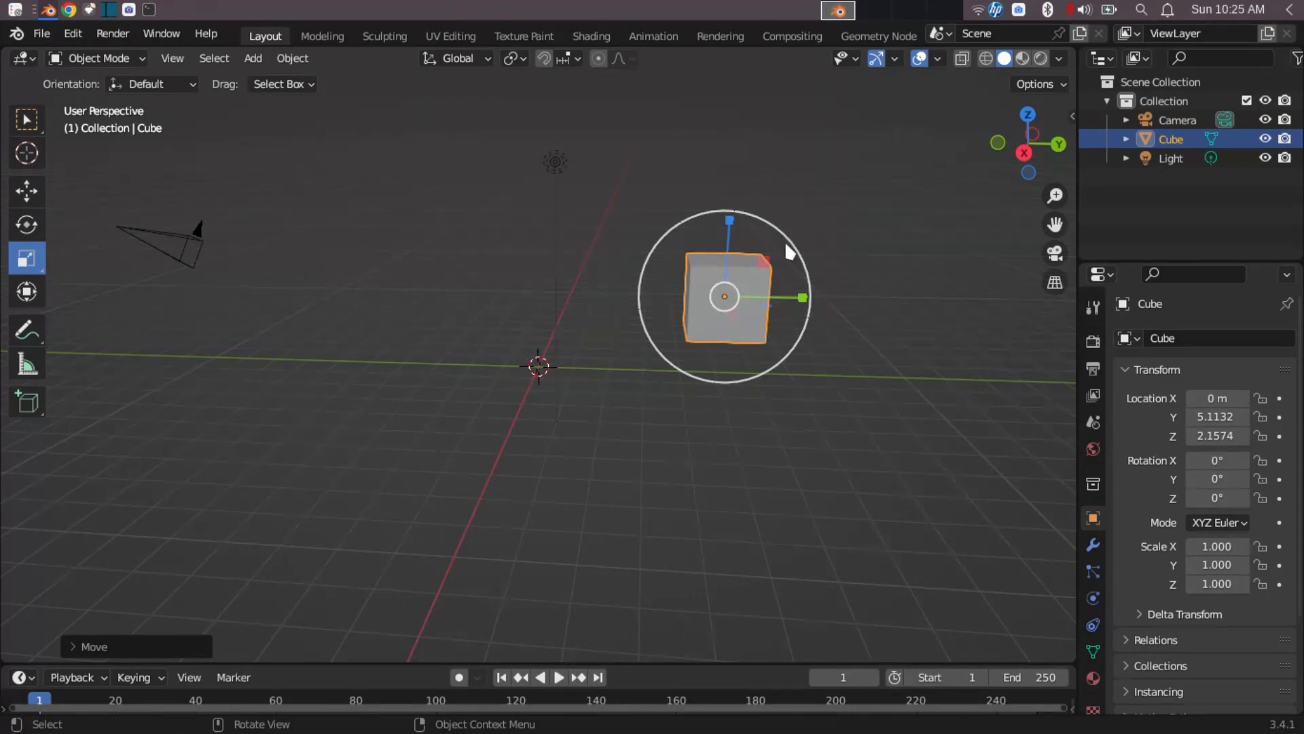
left_click_drag(750, 328, 867, 393)
key("z")
key("y")
key("x")
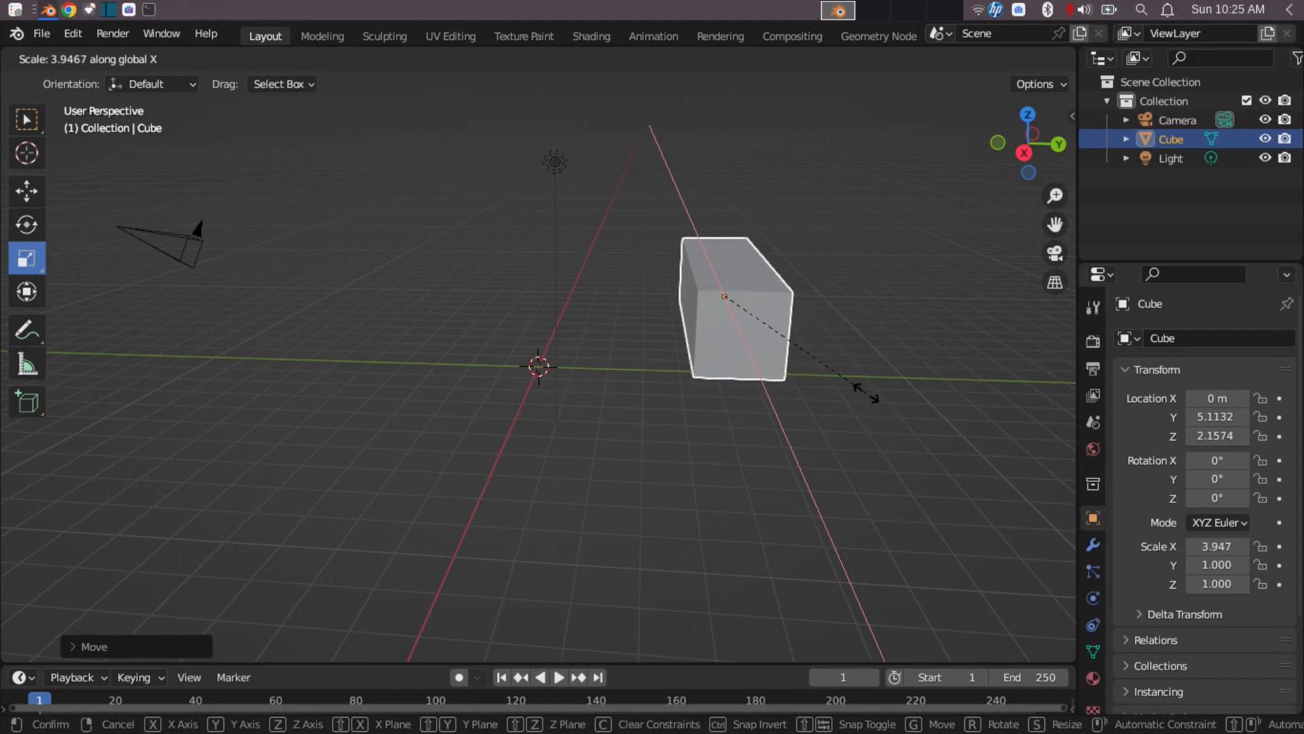
right_click(867, 394)
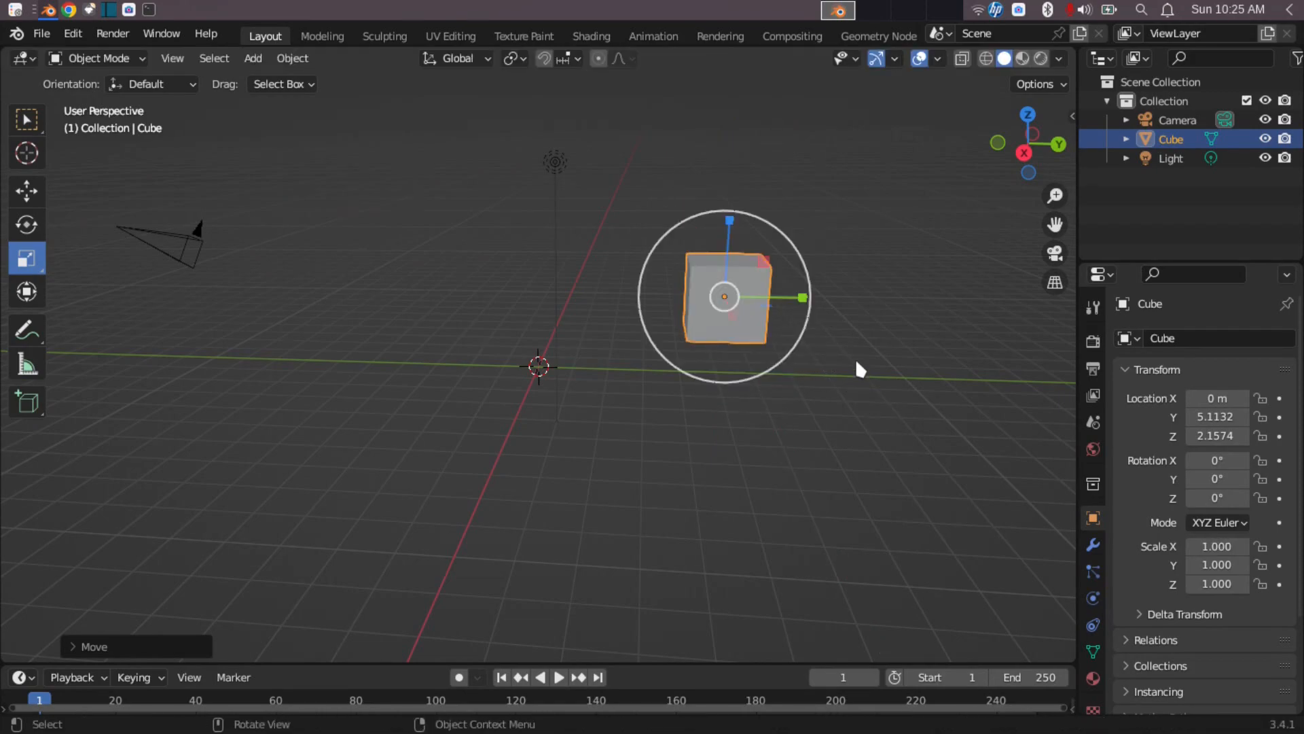
Step: Try rotating the cube freely, and set its rotation to about -4.3° on X, 8.5° on Y and 16.5° on Z
key("r")
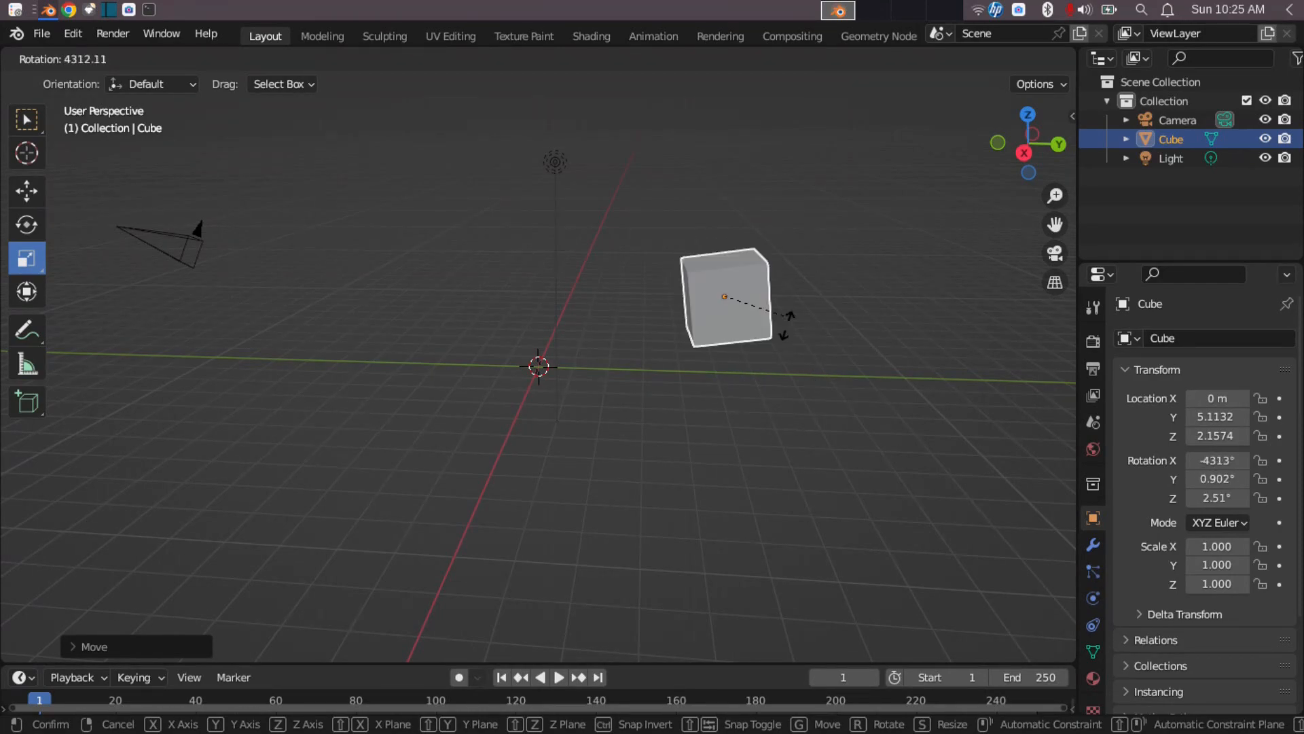
key("Escape")
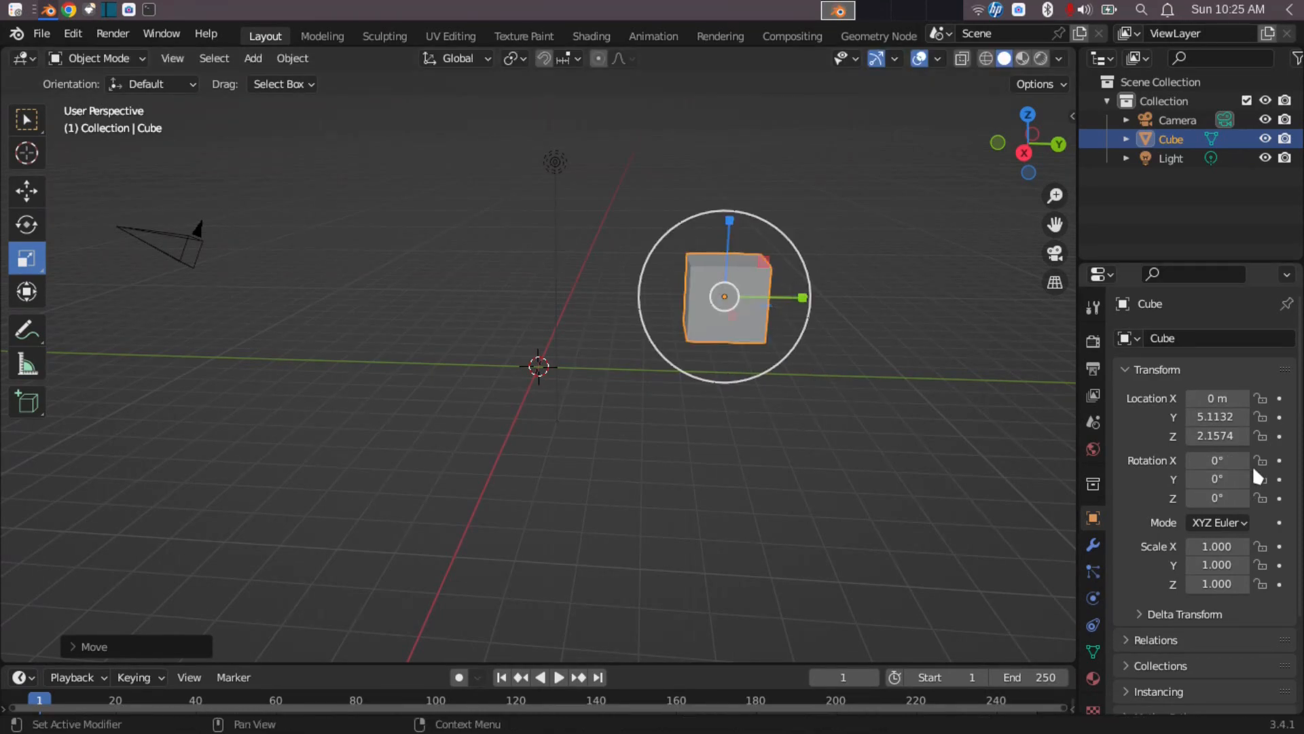
left_click_drag(1223, 461, 1222, 460)
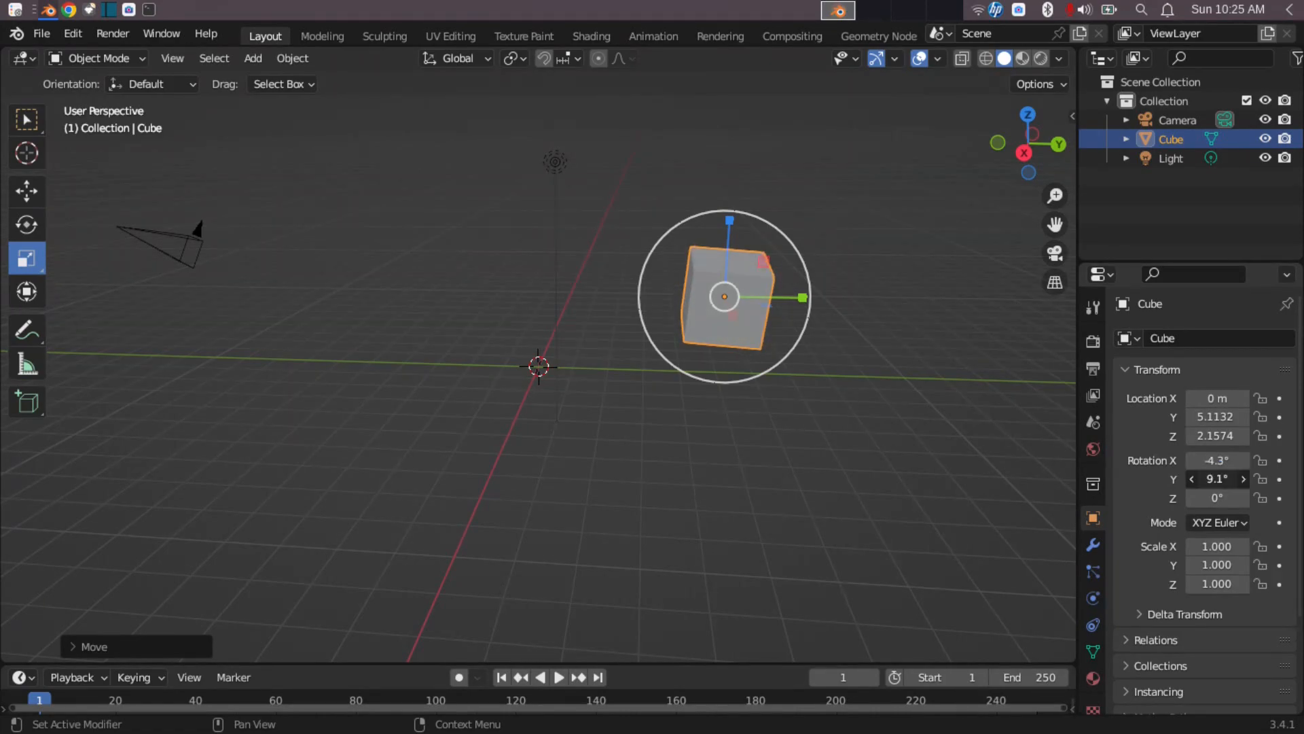
mouse_move(1217, 479)
left_mouse_down()
mouse_move(1243, 479)
mouse_move(1230, 479)
mouse_move(1265, 509)
mouse_move(1223, 498)
left_mouse_up()
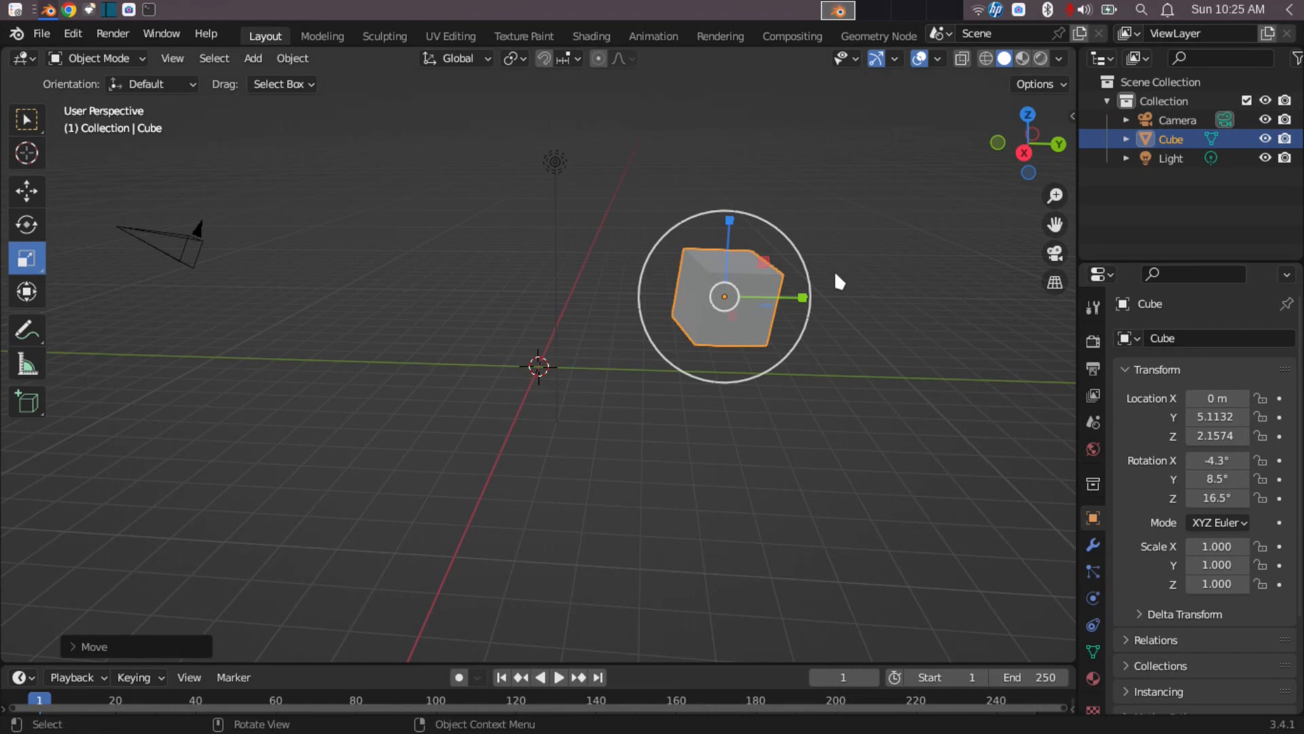
middle_click_drag(809, 386, 851, 407)
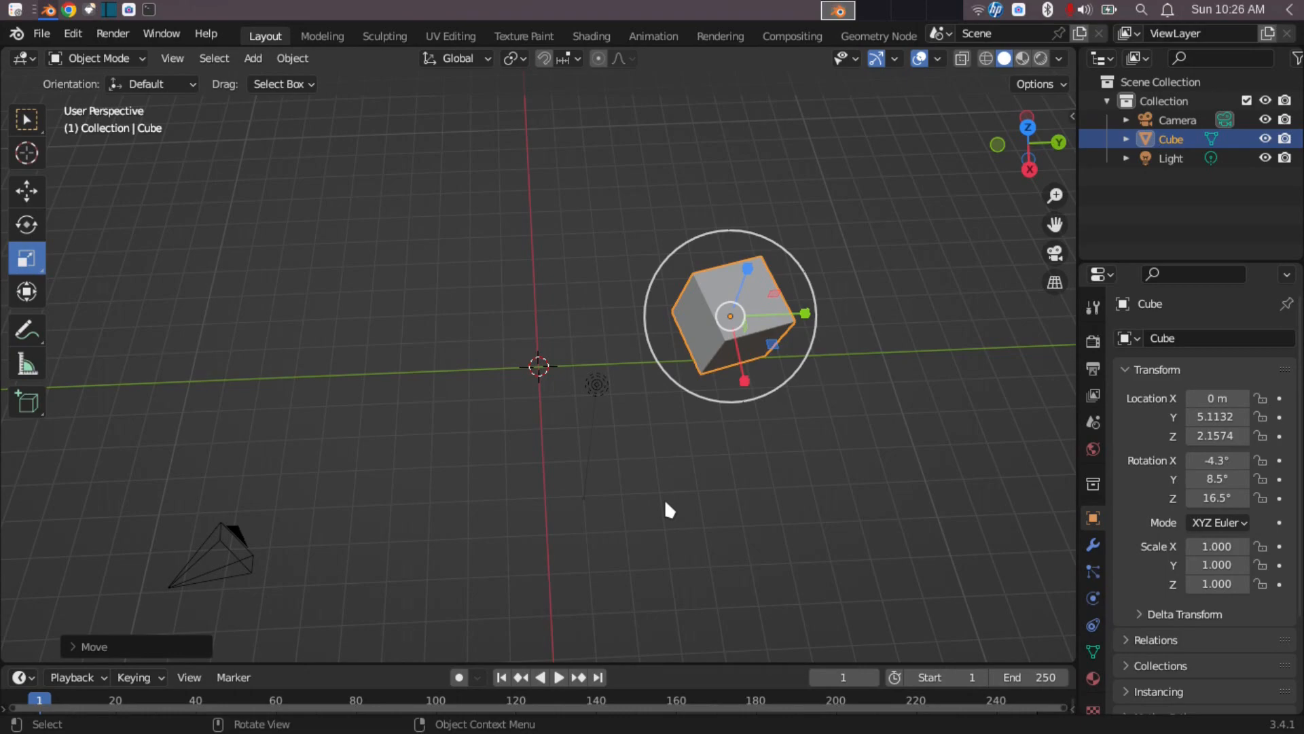
left_click(129, 11)
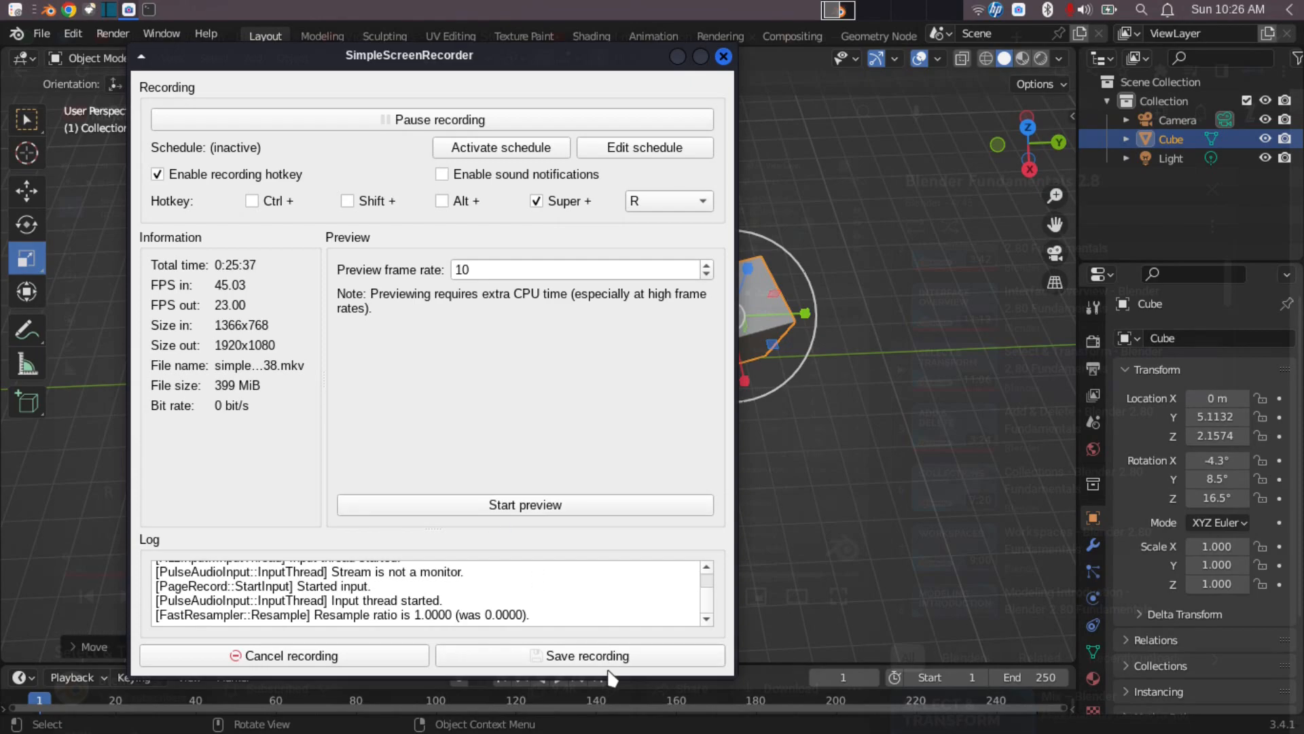